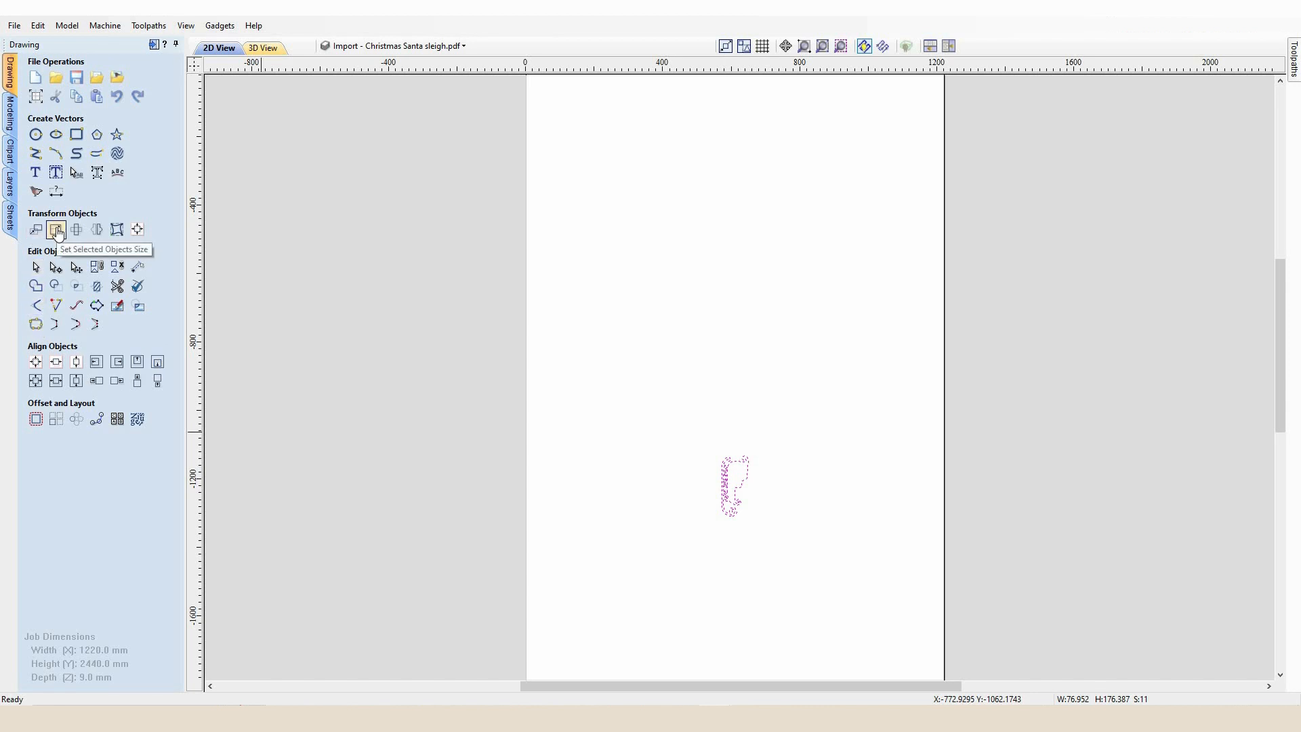
# Scale the imported sleigh vectors proportionally to a height of 2400 mm with Set Size
pyautogui.click(57, 231)
pyautogui.click(57, 231)
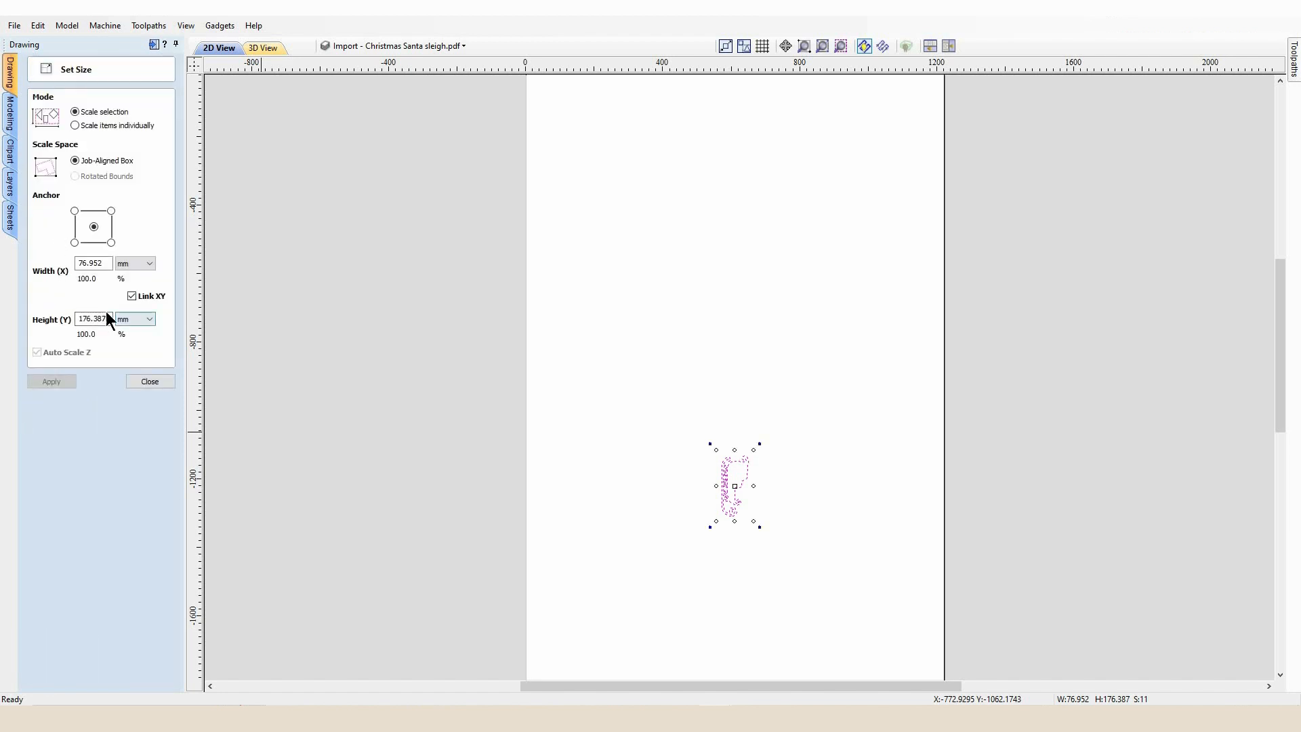
pyautogui.click(109, 318)
pyautogui.write('2400')
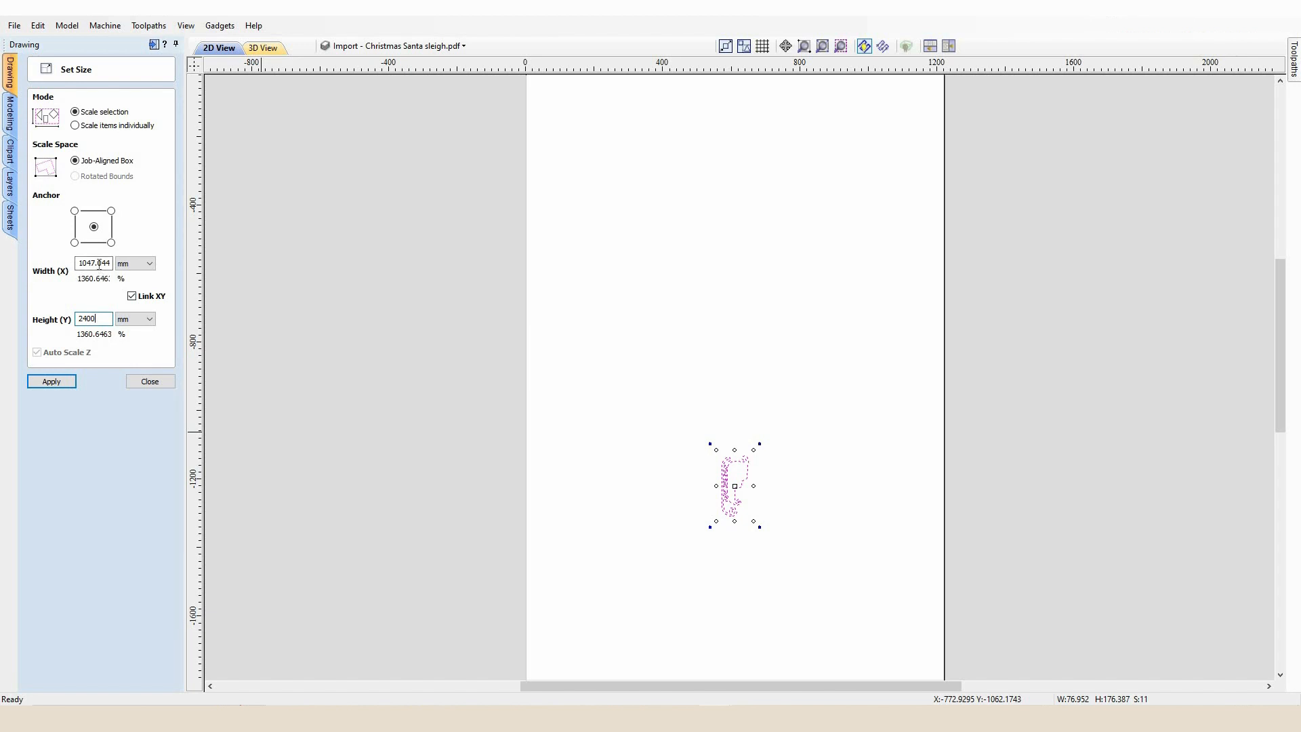
pyautogui.click(64, 384)
pyautogui.scroll(-3, 745, 359)
pyautogui.scroll(2, 746, 359)
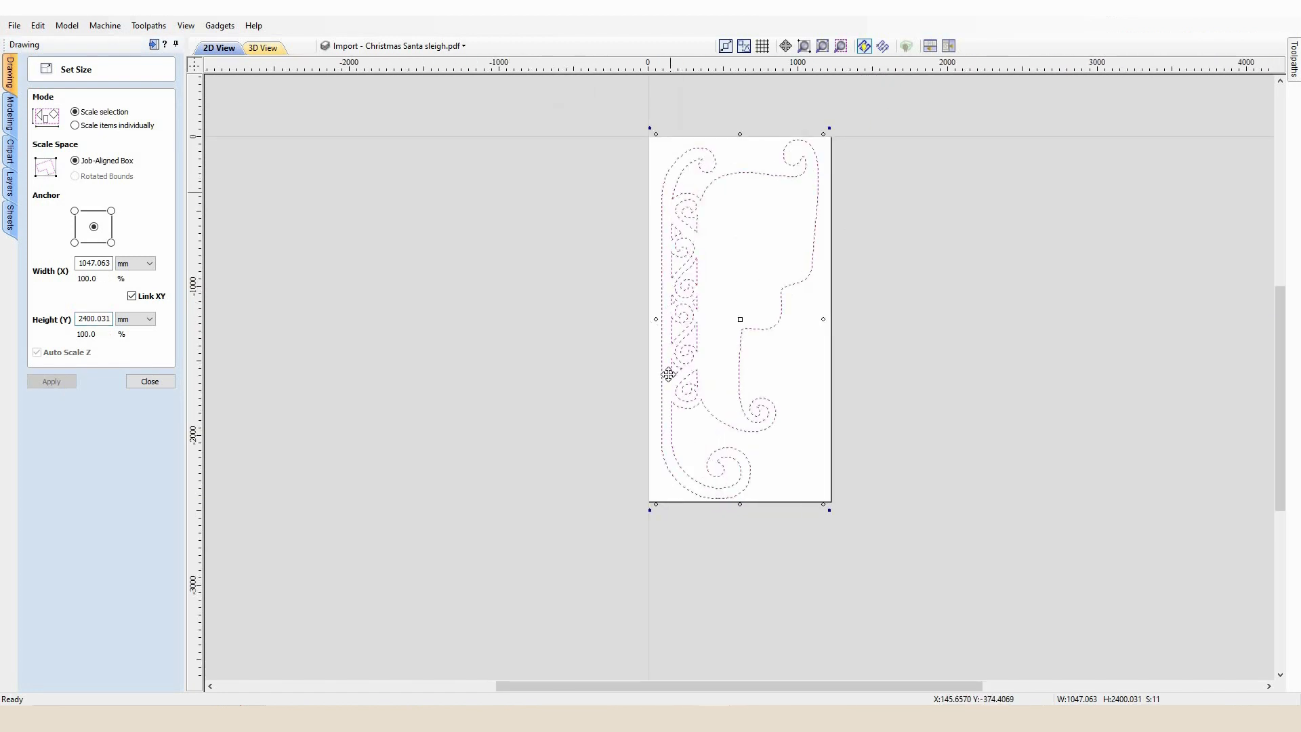
pyautogui.click(149, 381)
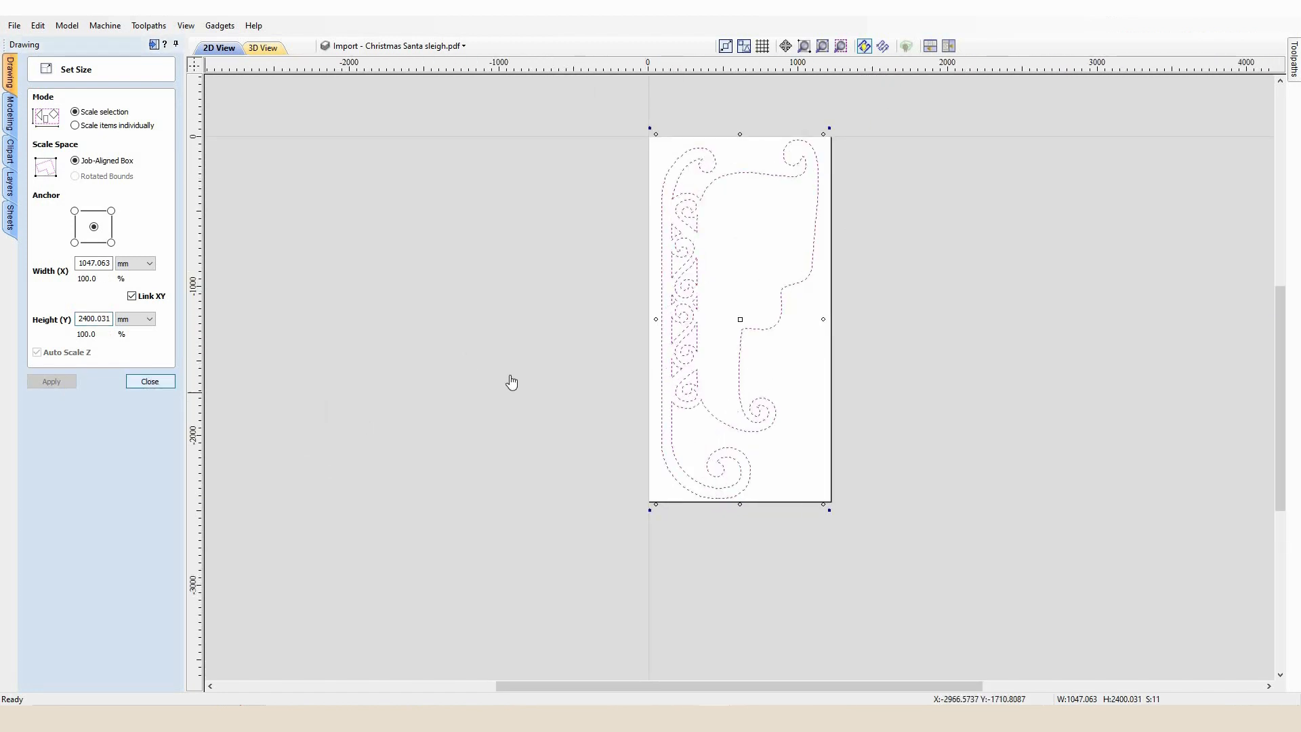
# Inspect the scaled sleigh outline and its decorative side panel up close
pyautogui.click(784, 361)
pyautogui.click(760, 332)
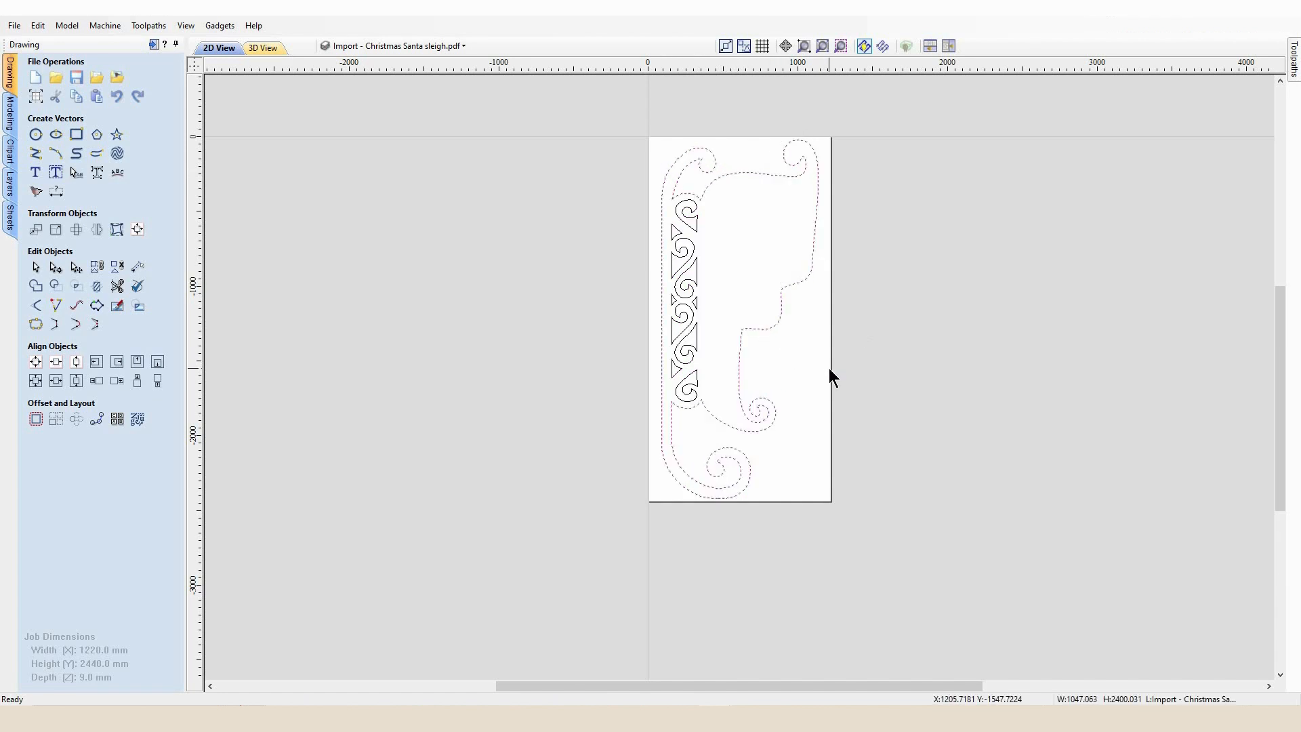
pyautogui.click(768, 250)
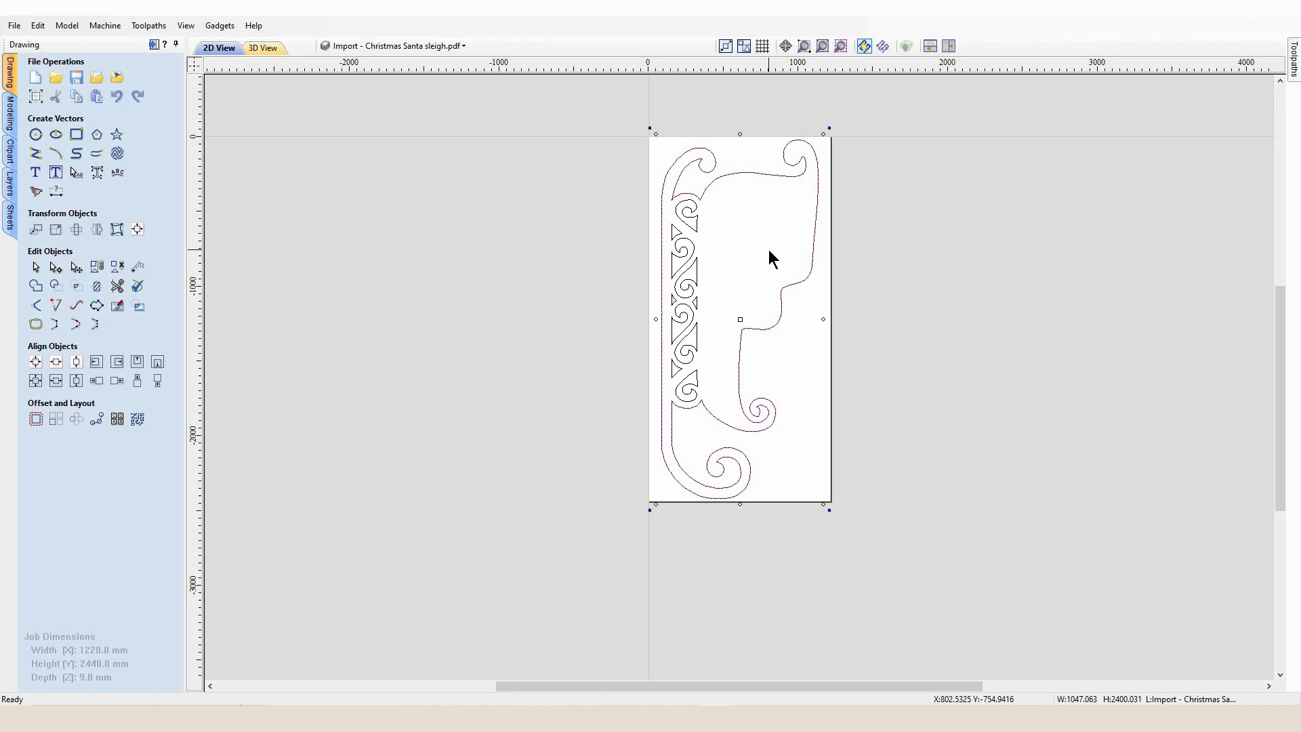
pyautogui.scroll(3, 750, 193)
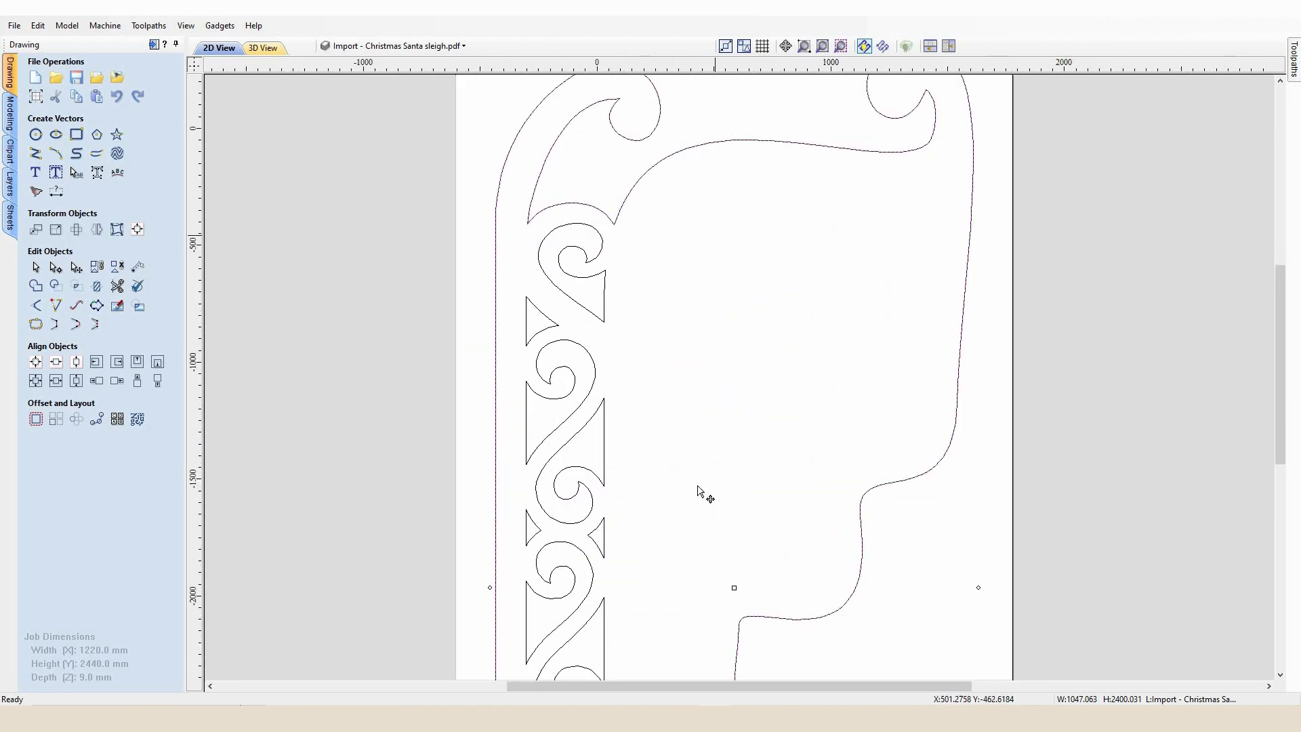
pyautogui.scroll(-3, 703, 489)
pyautogui.scroll(2, 708, 487)
pyautogui.scroll(-1, 706, 486)
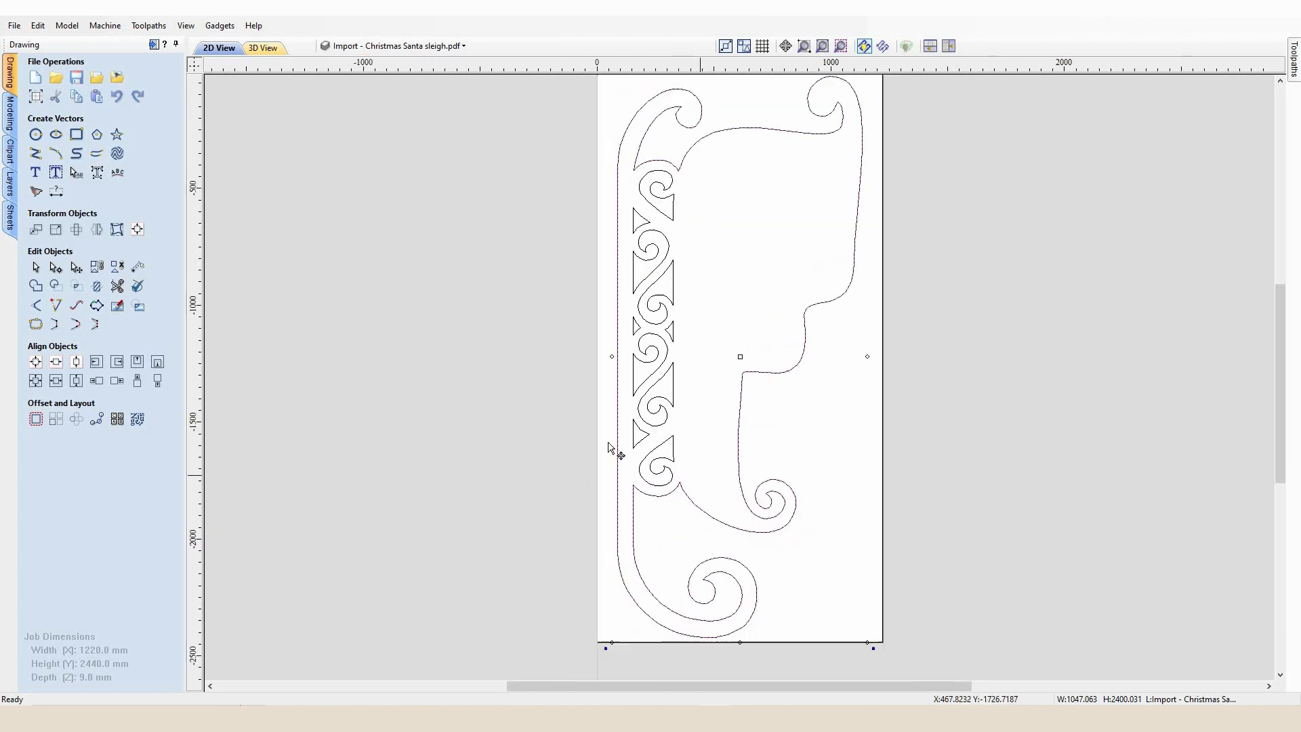
# Draw a vertical polyline separating the decorative side panel from the sleigh body, from the upper curve down to the lower cusp
pyautogui.click(37, 154)
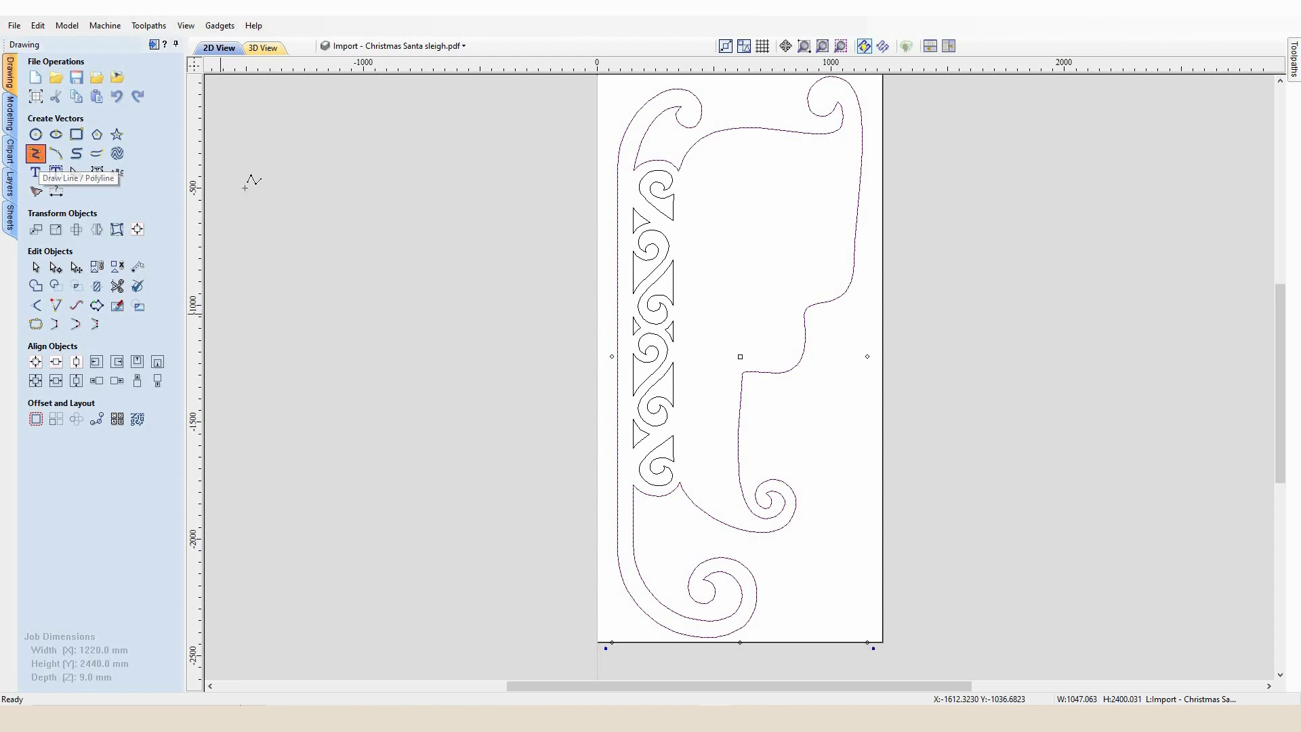
pyautogui.scroll(3, 680, 165)
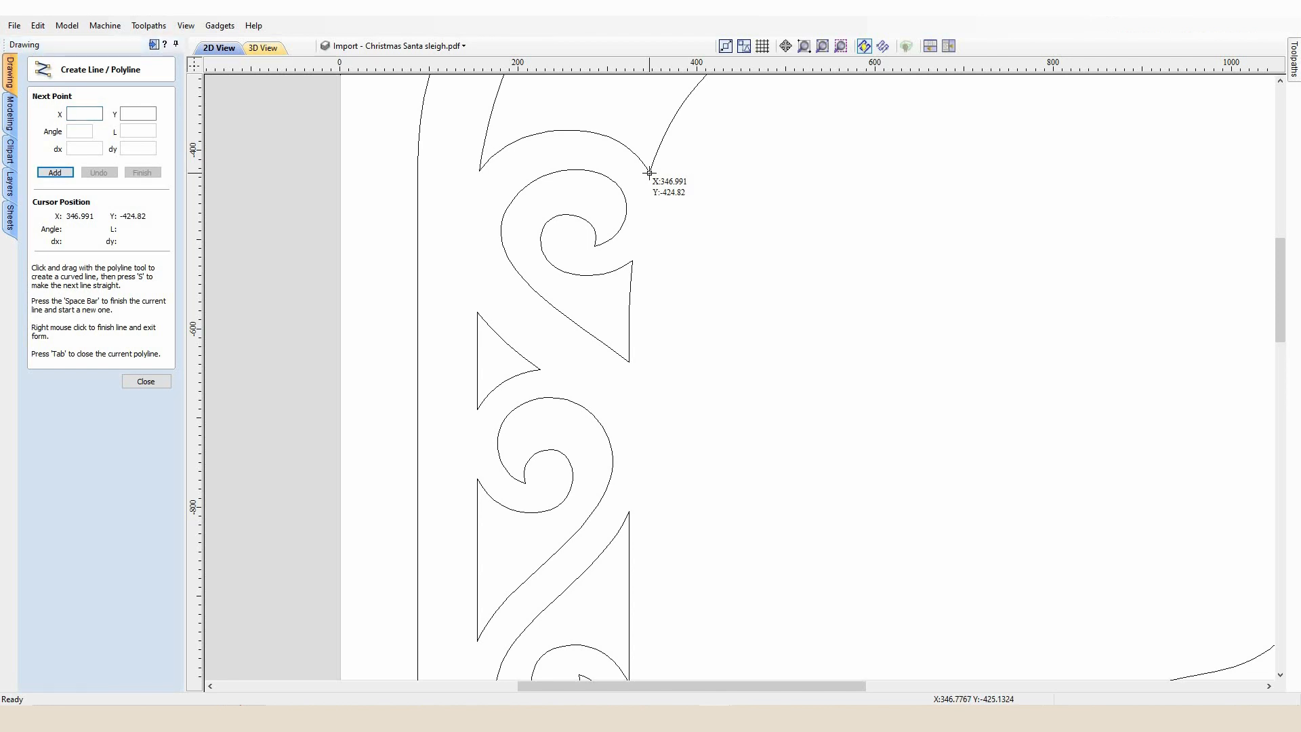
pyautogui.click(649, 172)
pyautogui.scroll(-5, 644, 247)
pyautogui.scroll(-3, 621, 584)
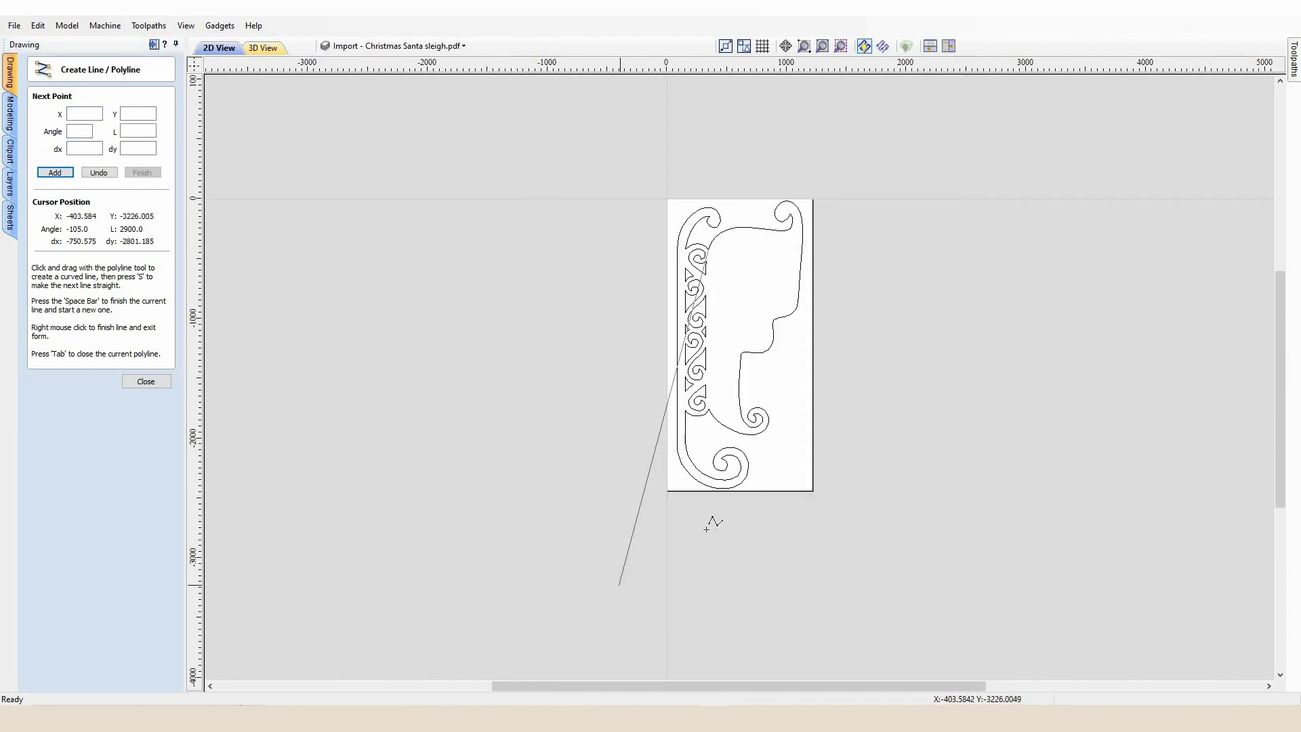
pyautogui.scroll(4, 631, 405)
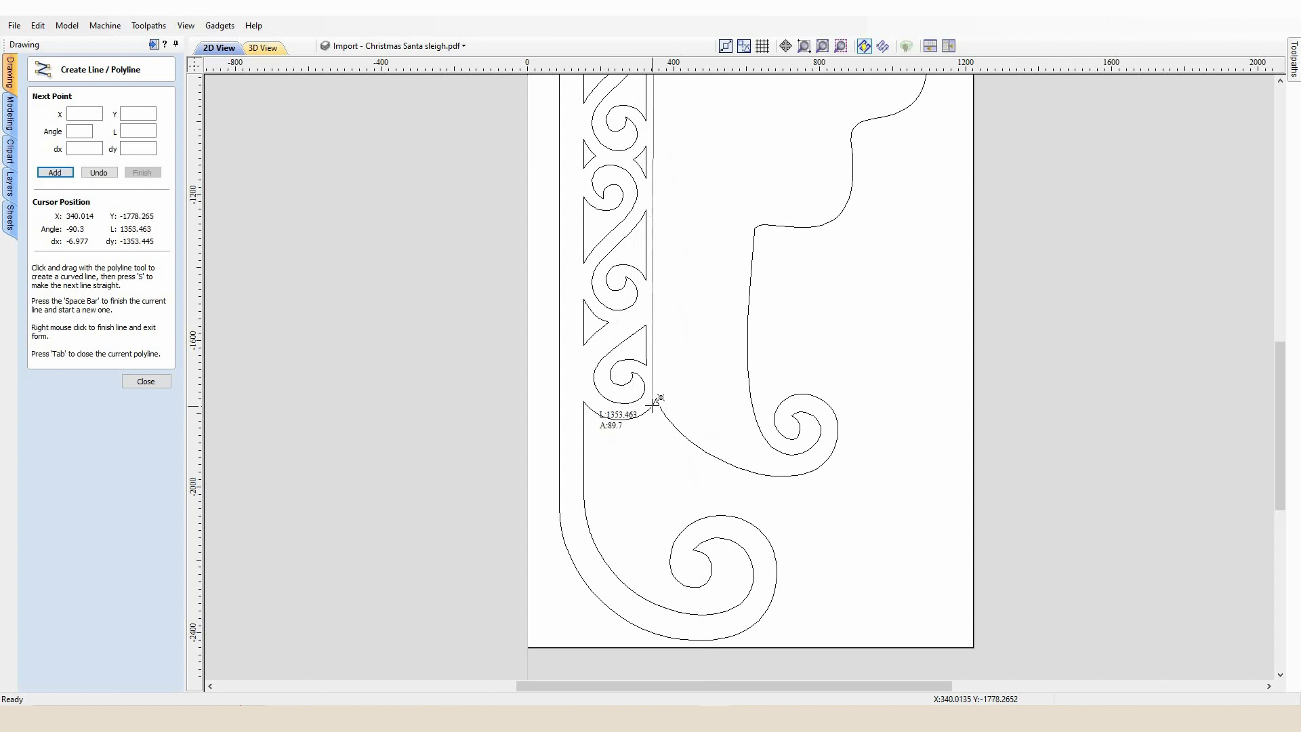
pyautogui.scroll(5, 655, 407)
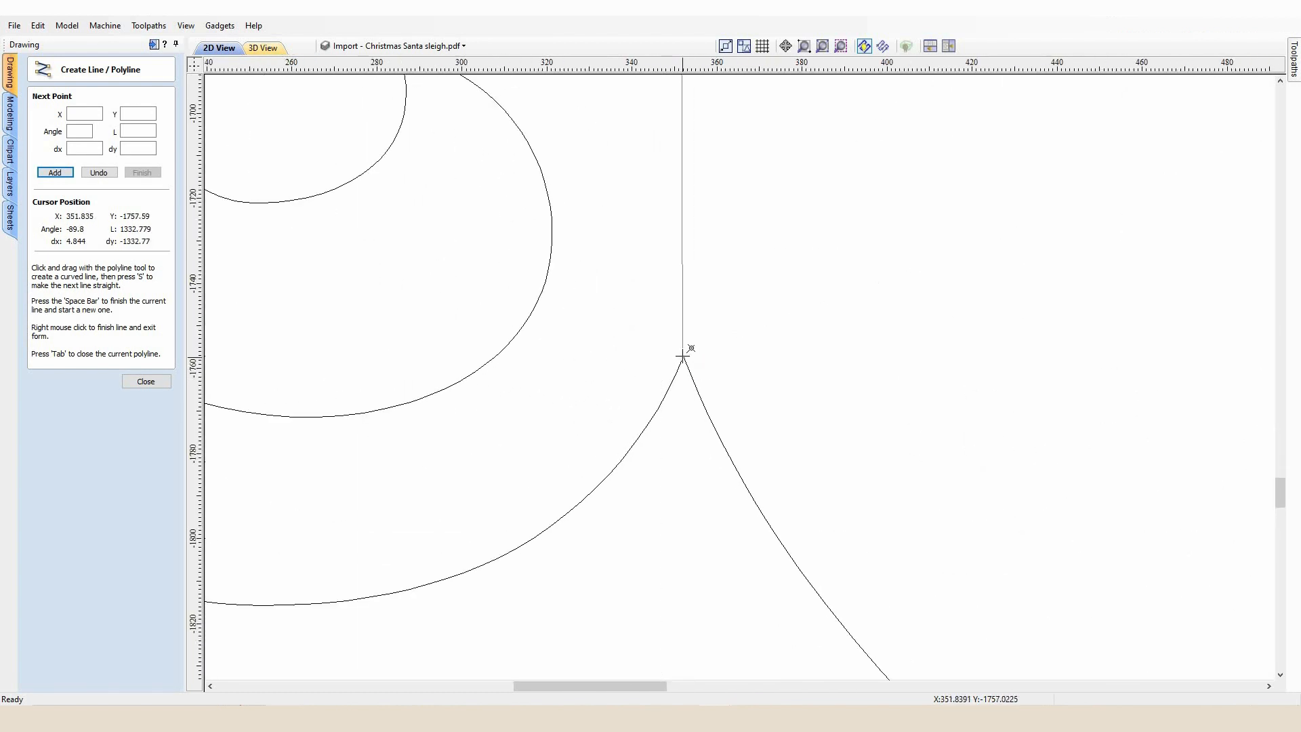
pyautogui.scroll(3, 683, 358)
pyautogui.click(682, 355)
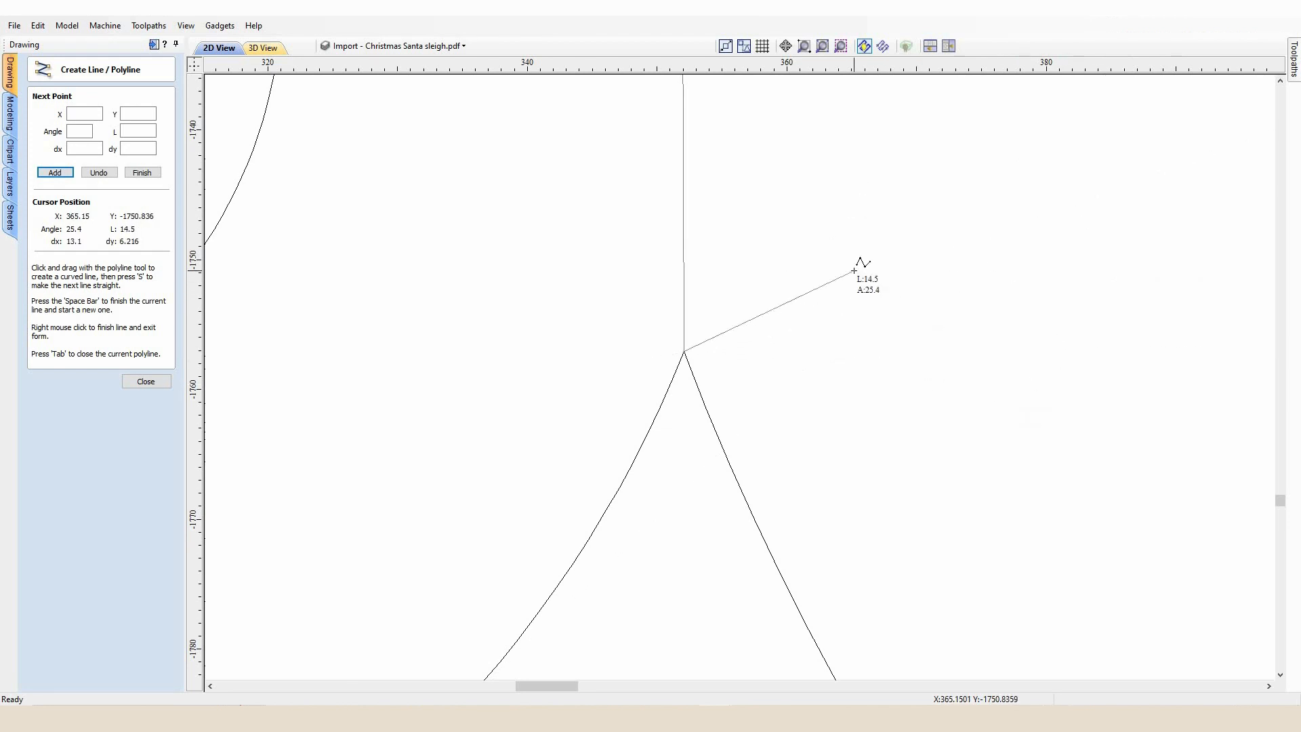
pyautogui.press('space')
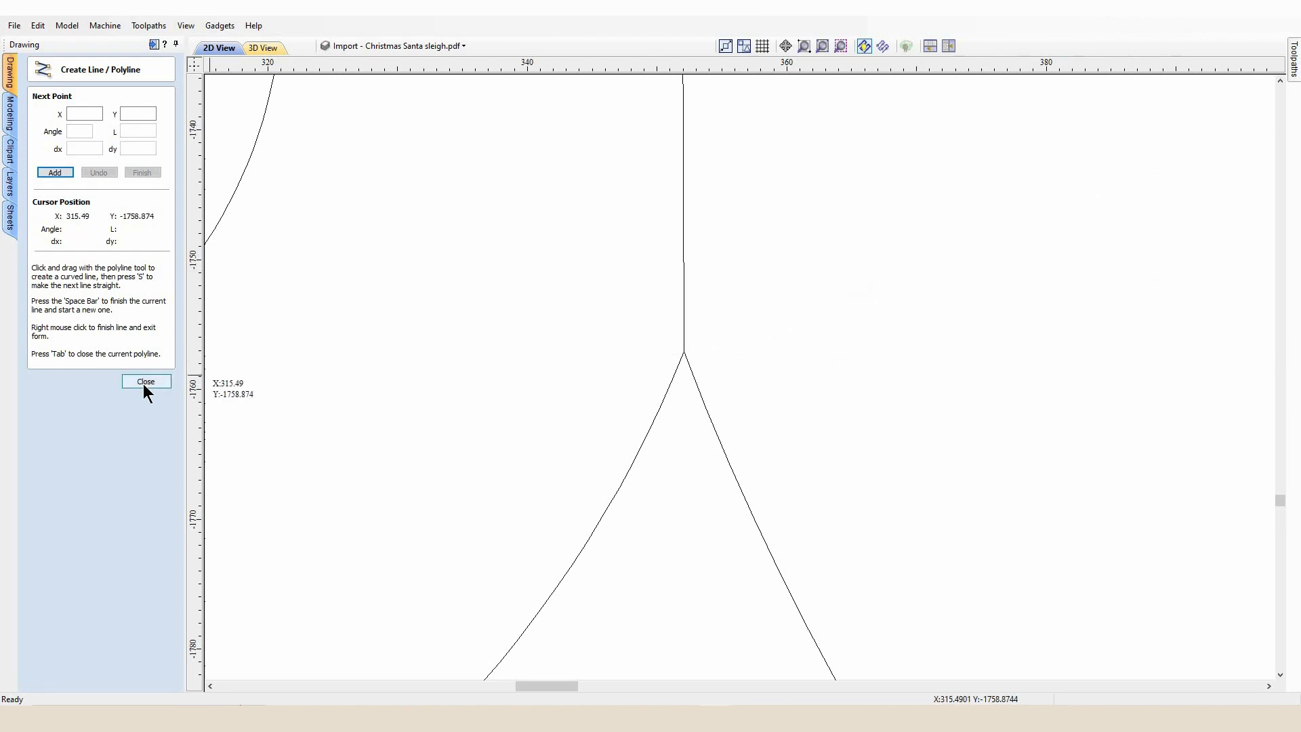
pyautogui.click(143, 382)
# Nudge the selected sleigh outline and dividing line to the right, beside the sheet
pyautogui.scroll(-3, 714, 270)
pyautogui.scroll(-8, 714, 270)
pyautogui.scroll(4, 701, 48)
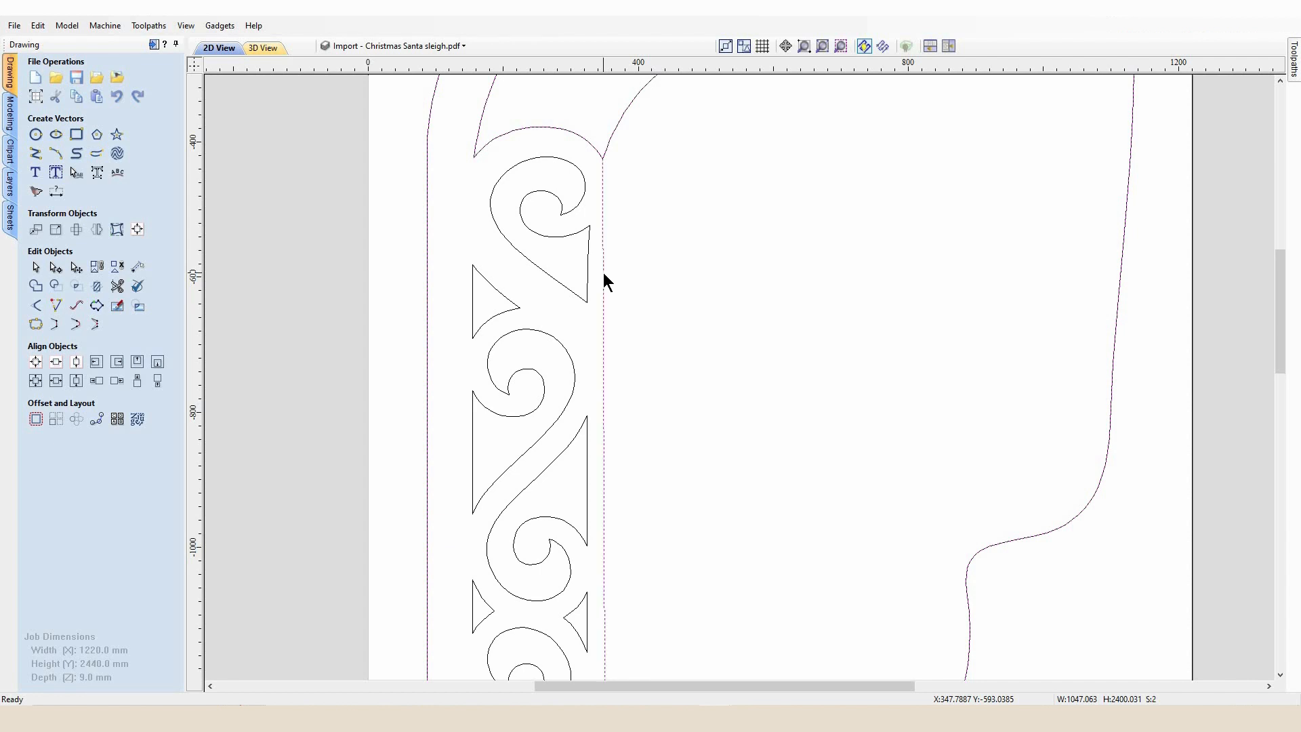
pyautogui.press('F3')
pyautogui.press('Right')
pyautogui.press('Right')
pyautogui.press('Right')
pyautogui.press('Right')
pyautogui.press('Right')
pyautogui.press('Right')
pyautogui.press('Right')
pyautogui.press('Right')
pyautogui.press('Right')
pyautogui.press('Right')
pyautogui.press('Right')
pyautogui.press('Right')
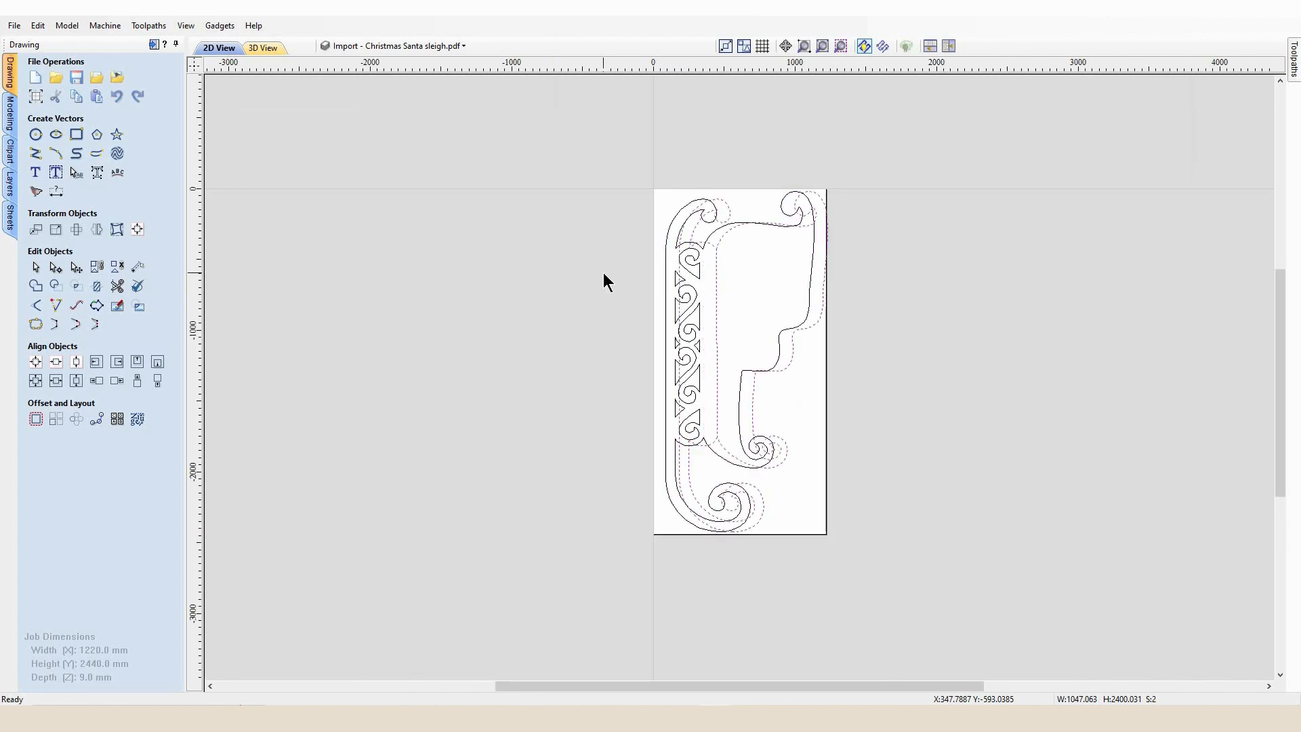
pyautogui.press('Right')
pyautogui.press('Right')
pyautogui.press('Right')
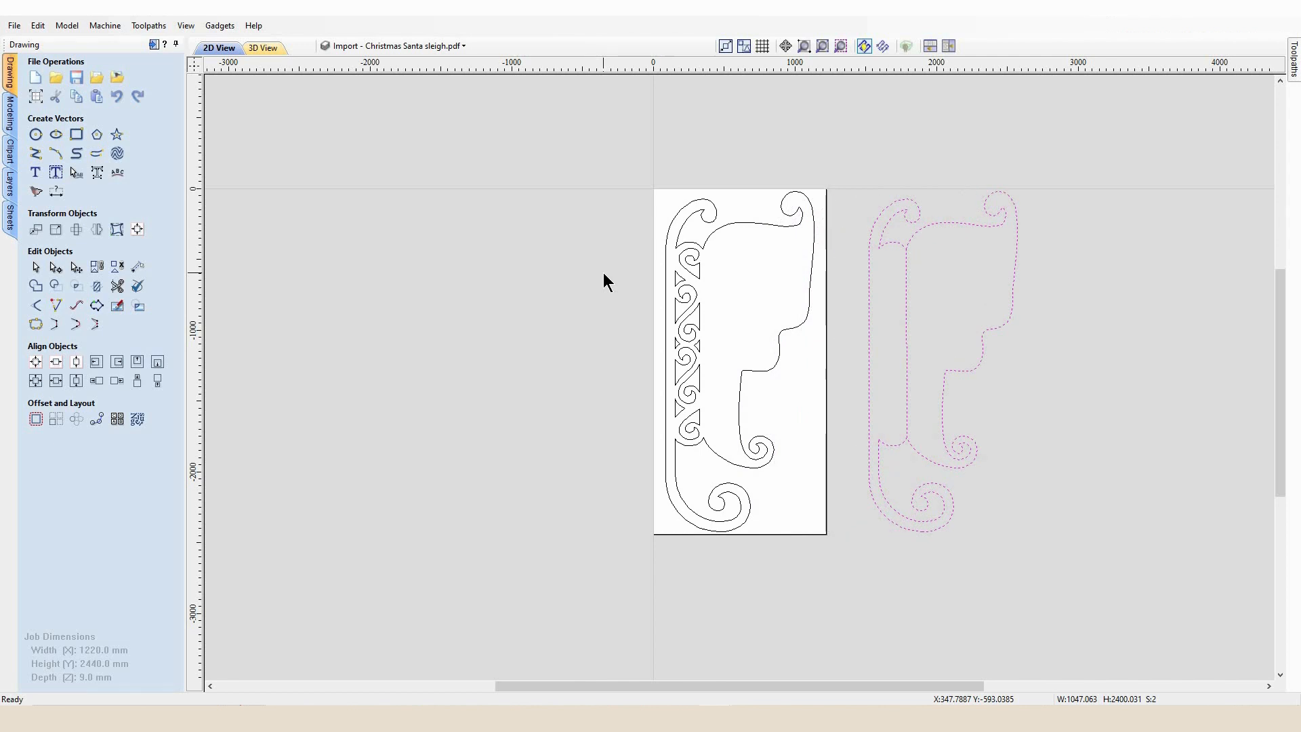
pyautogui.scroll(2, 1038, 383)
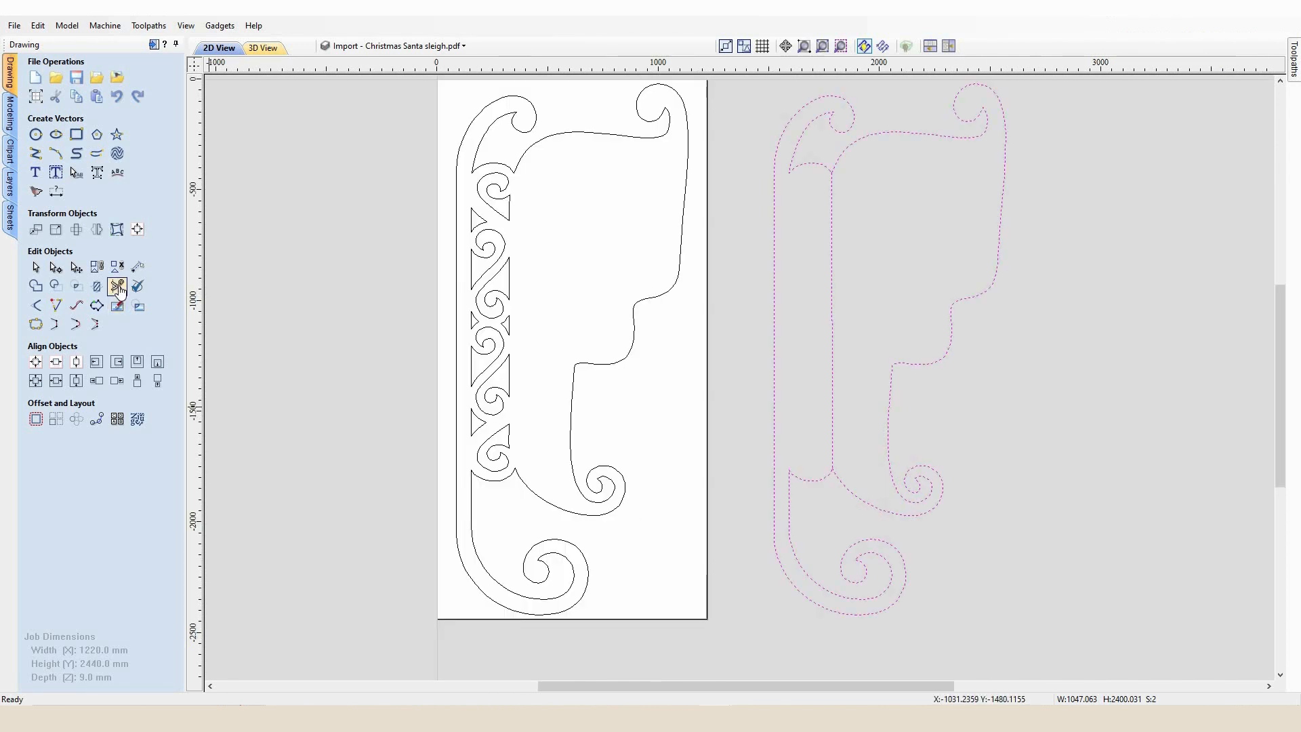
# Trim the side panel and runner section off the moved outline with Interactive Vector Trim
pyautogui.click(117, 286)
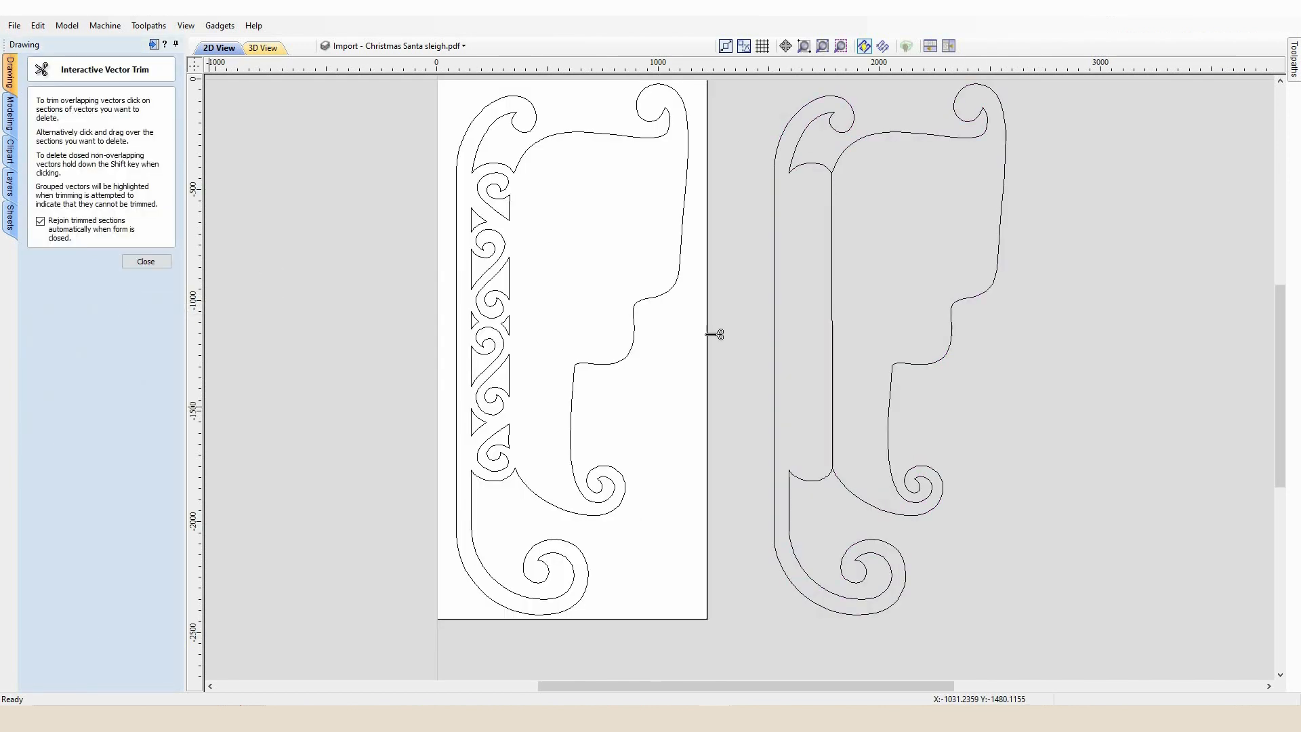
pyautogui.click(816, 483)
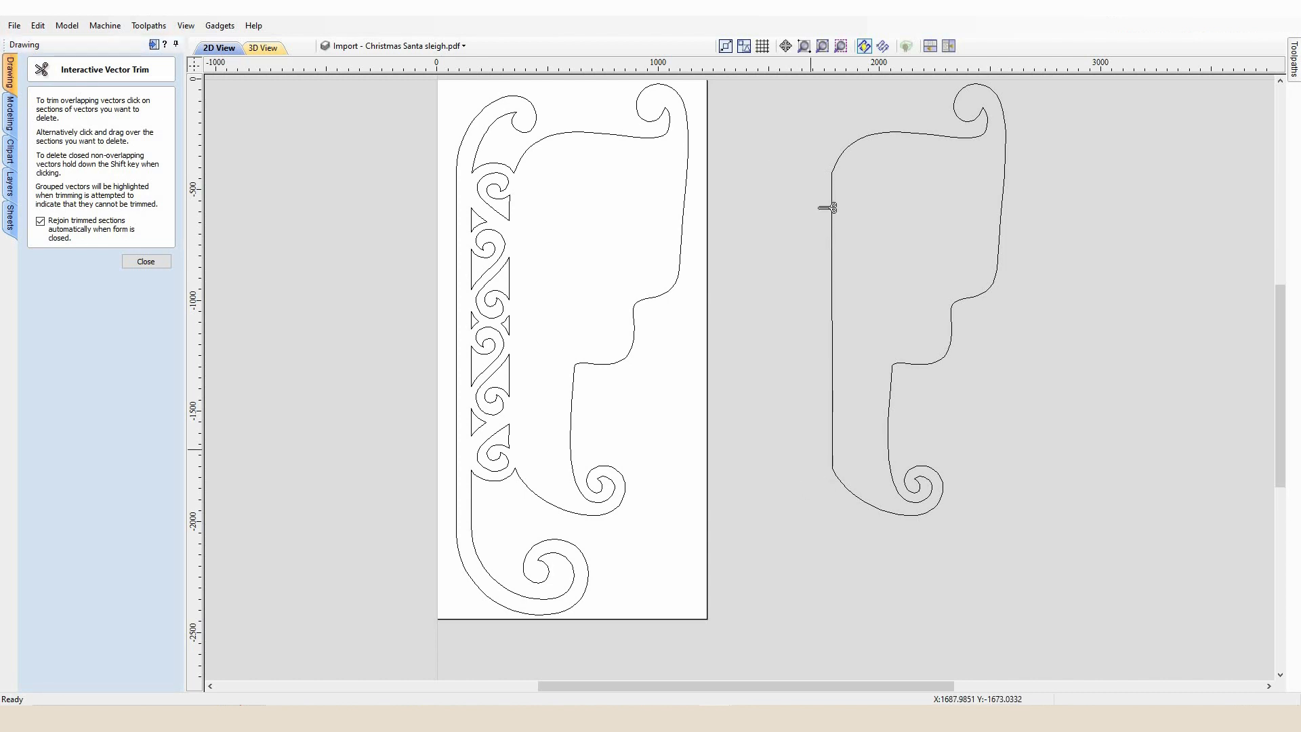
pyautogui.press('Escape')
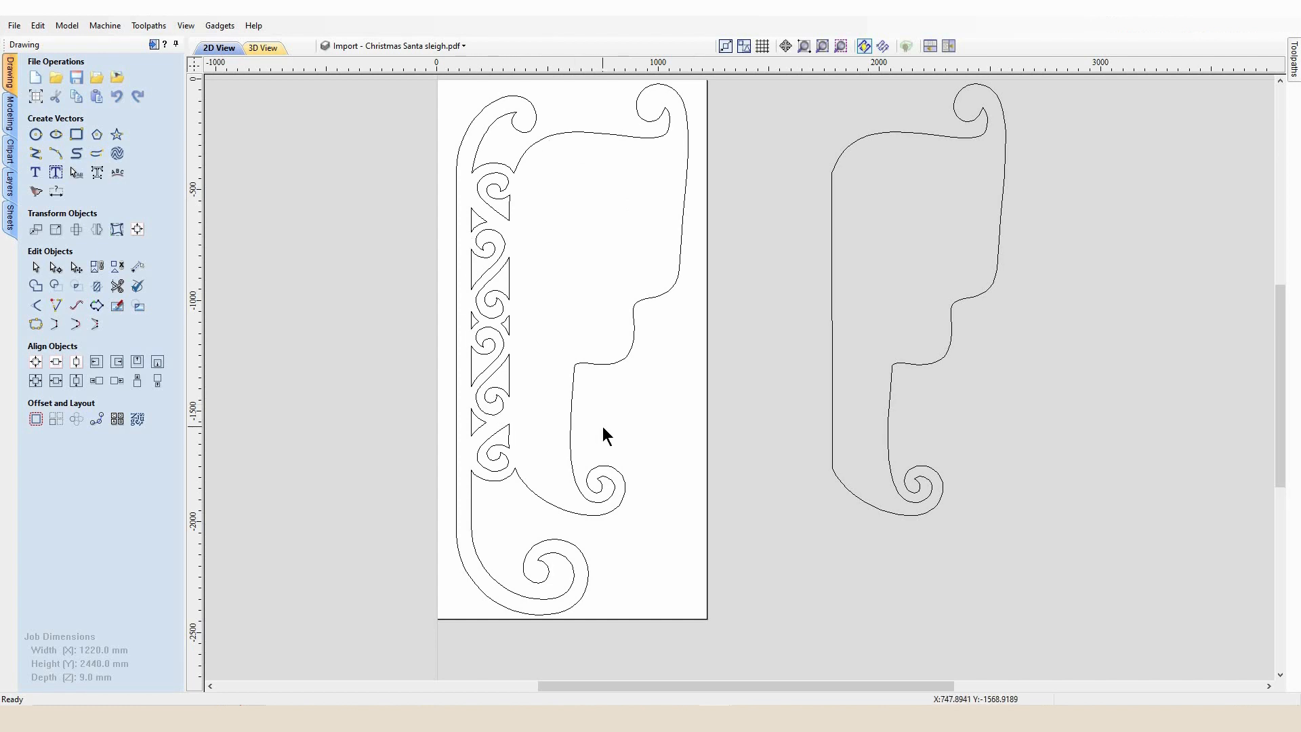
# Offset the sleigh body outline inwards by 50 mm
pyautogui.scroll(-2, 915, 464)
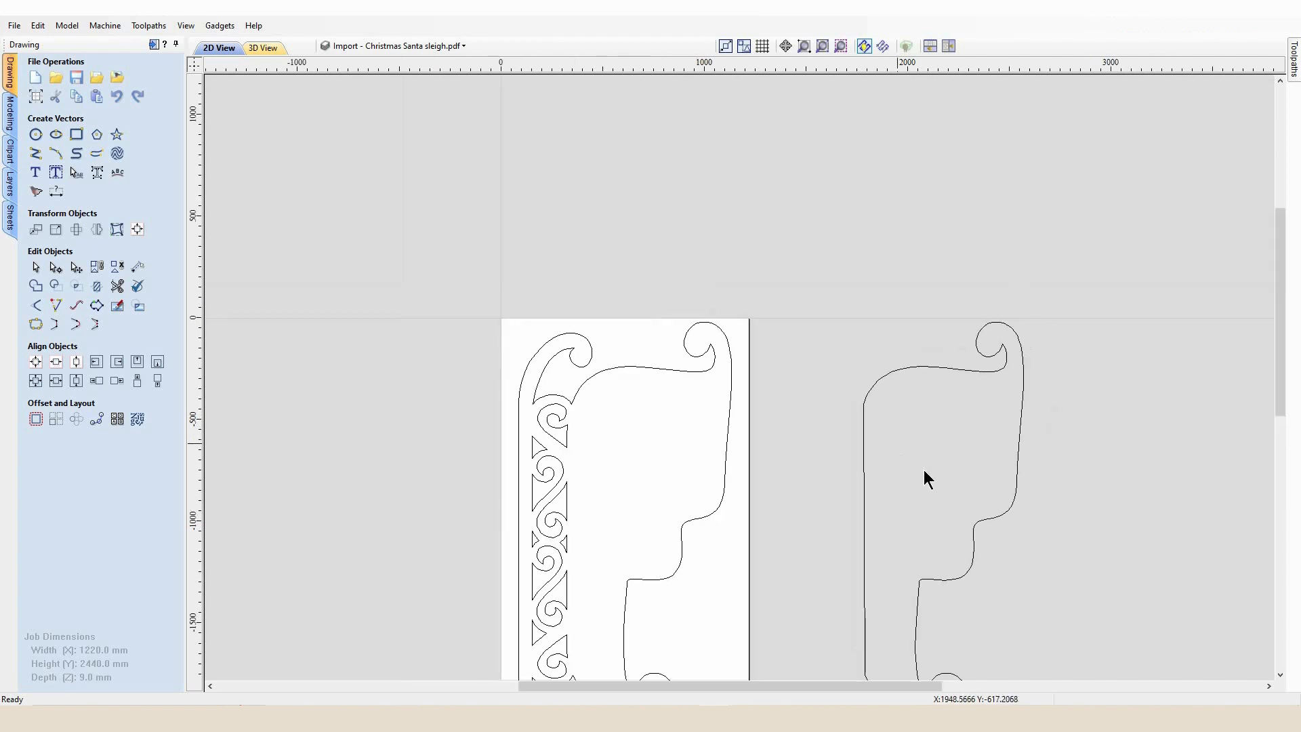
pyautogui.scroll(-2, 924, 470)
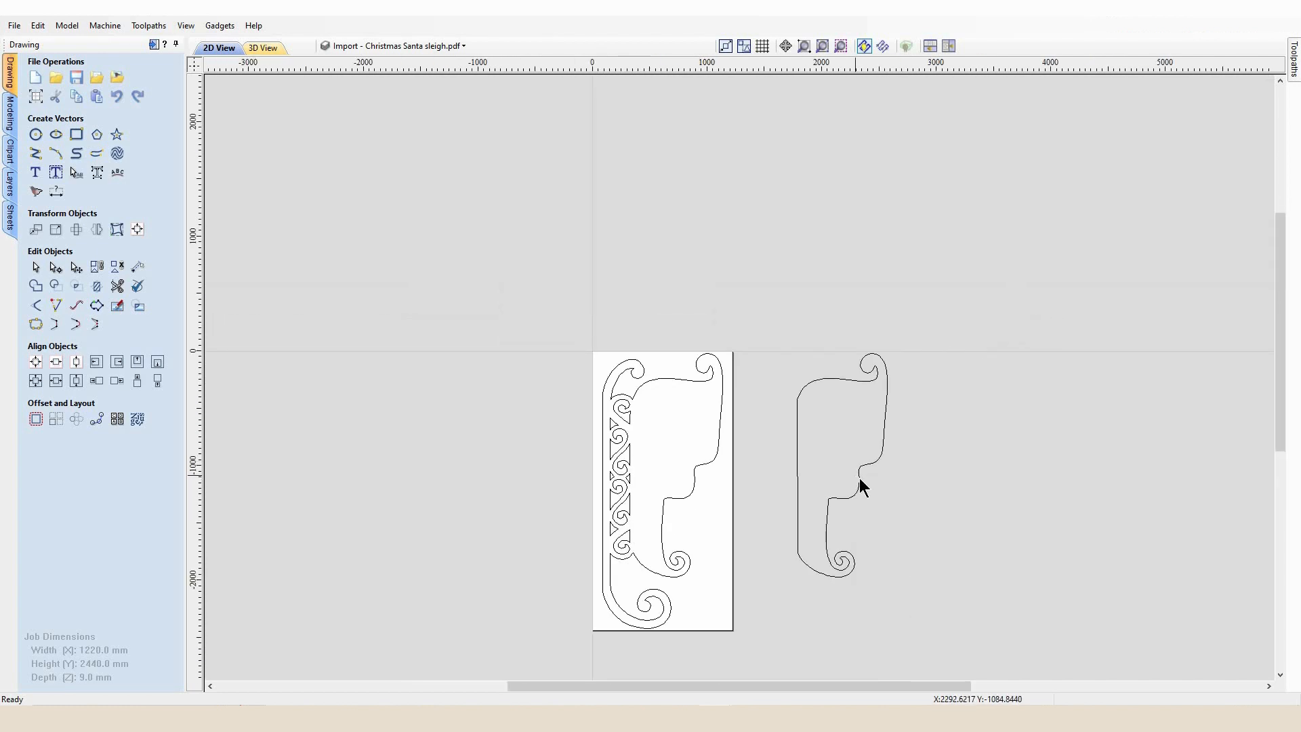
pyautogui.click(865, 491)
pyautogui.scroll(2, 867, 493)
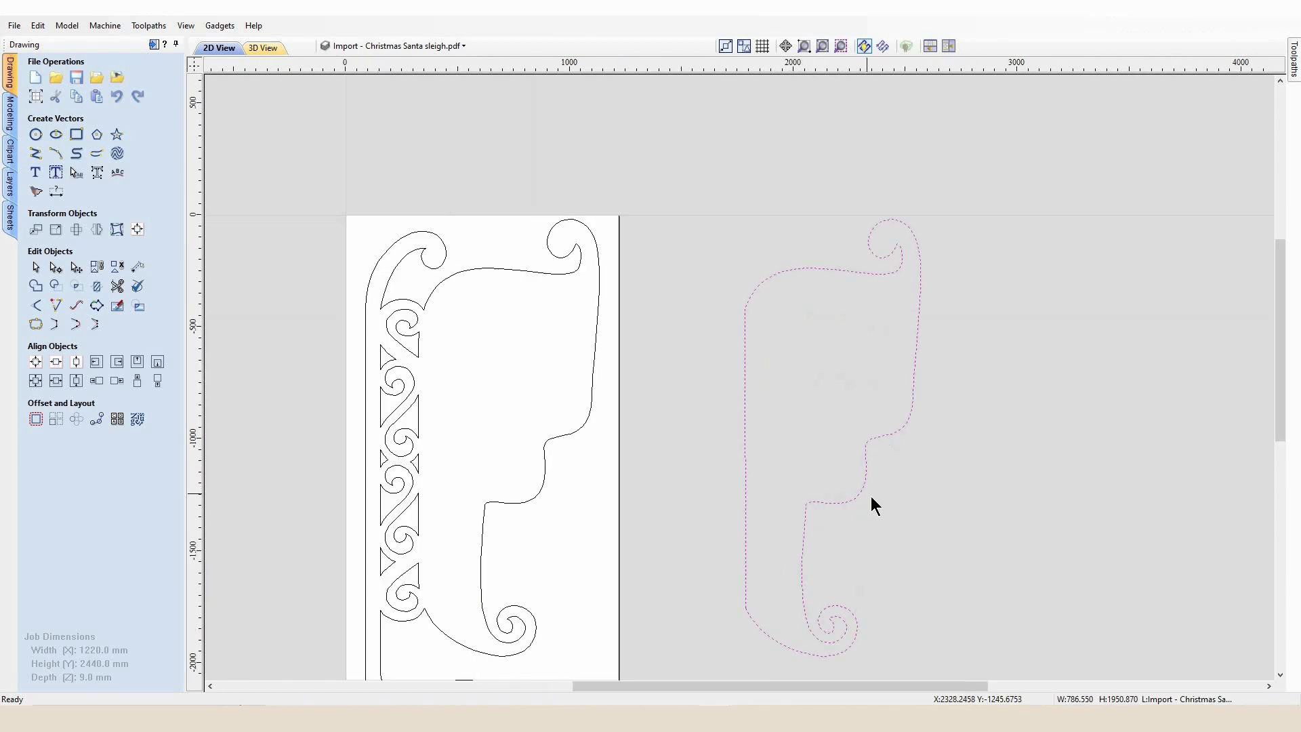
pyautogui.click(35, 419)
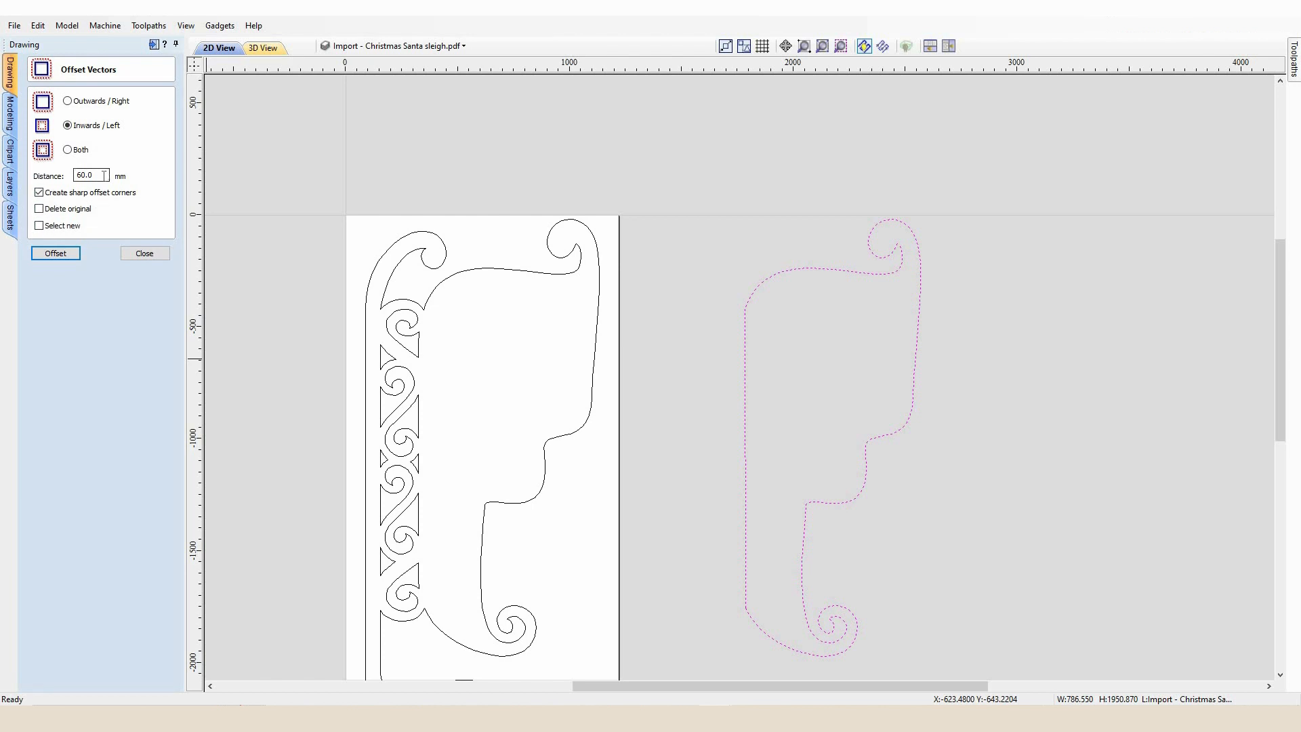
pyautogui.write('50')
pyautogui.click(54, 254)
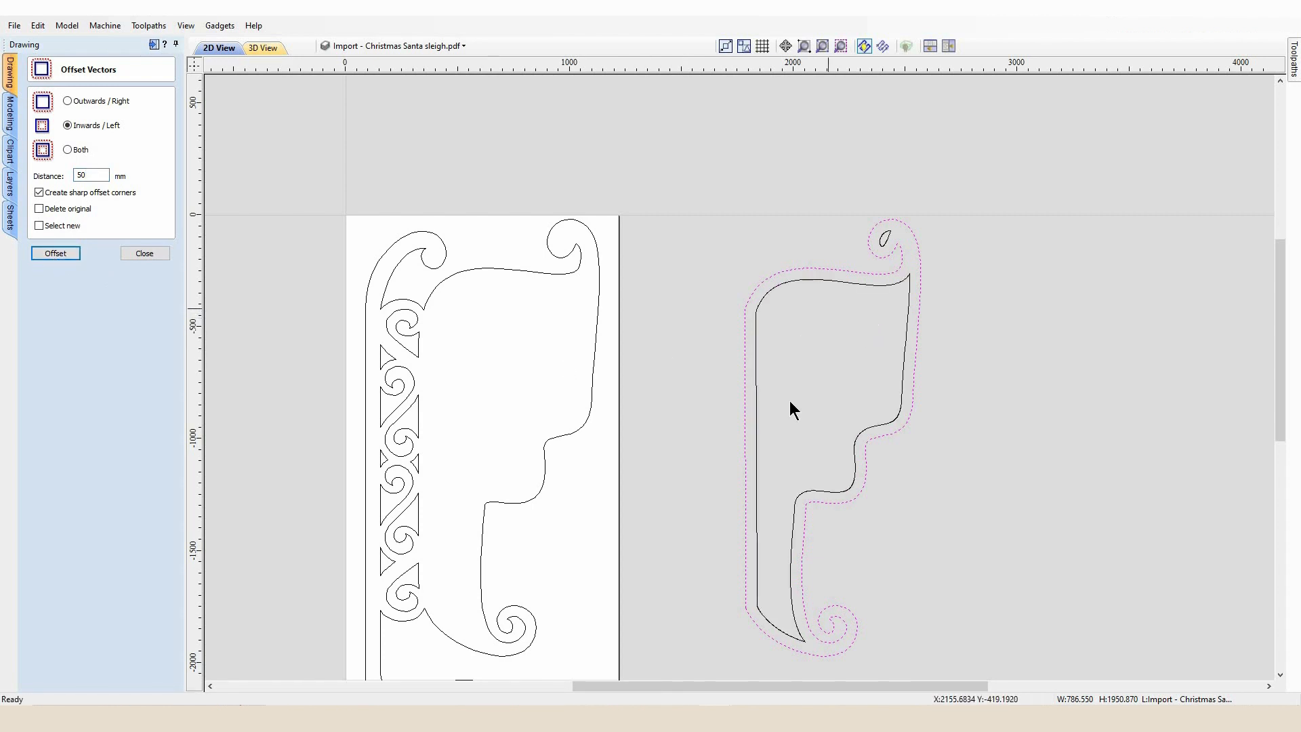
pyautogui.click(146, 255)
# Delete the small leftover offset loop inside the top curl
pyautogui.click(885, 241)
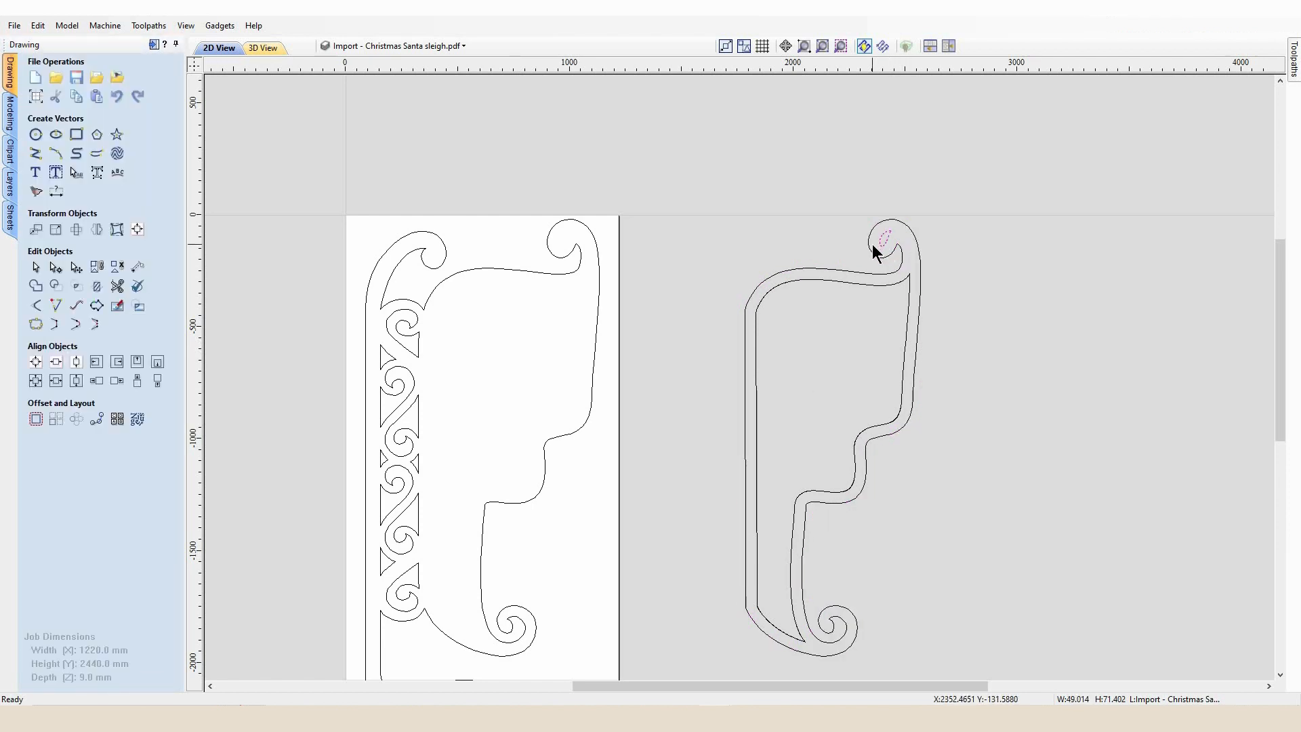
pyautogui.press('Delete')
pyautogui.click(791, 538)
pyautogui.click(827, 502)
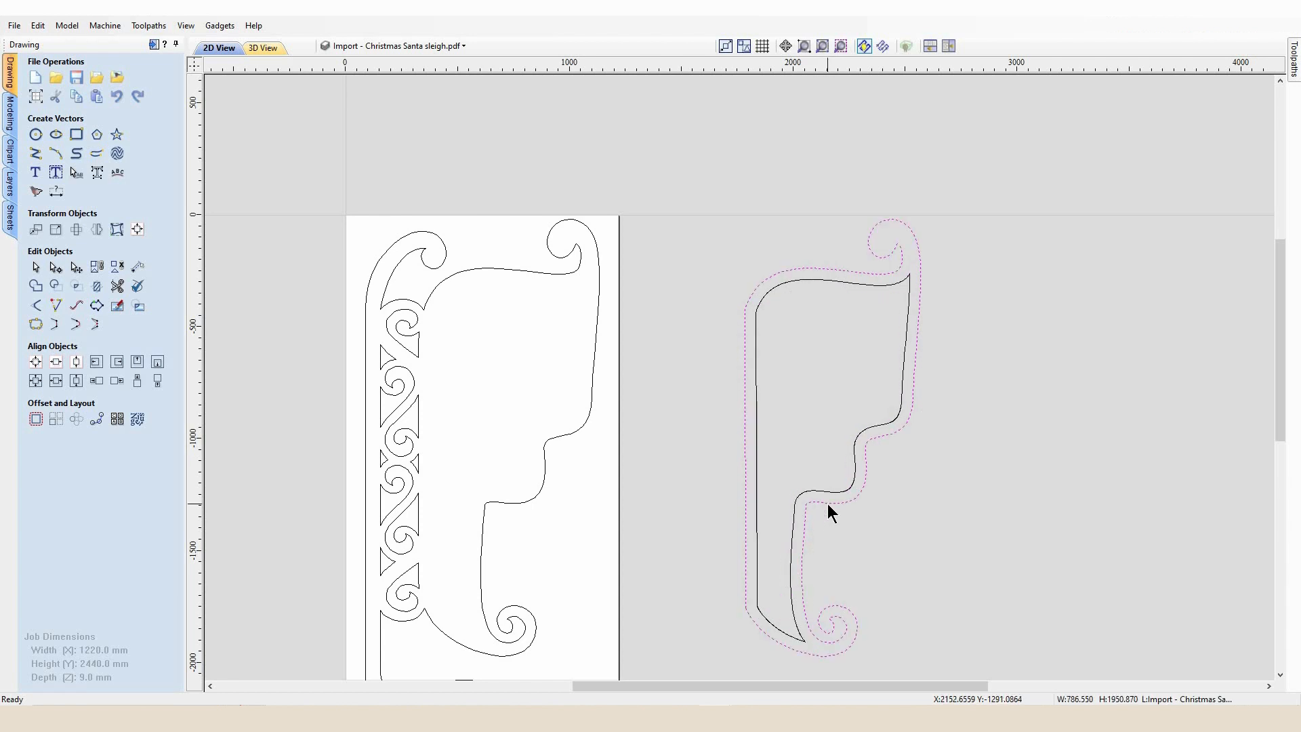
pyautogui.keyDown('shift'); pyautogui.click(839, 489); pyautogui.keyUp('shift')
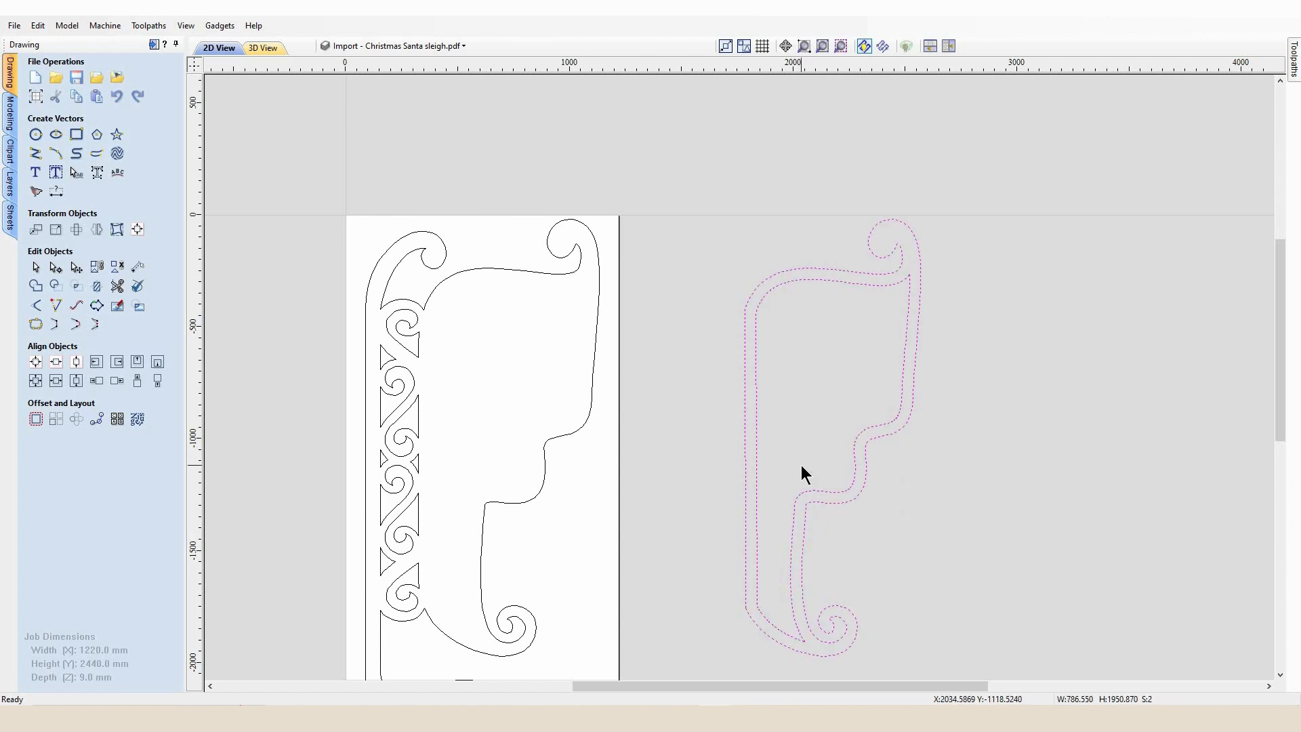
pyautogui.press('Escape')
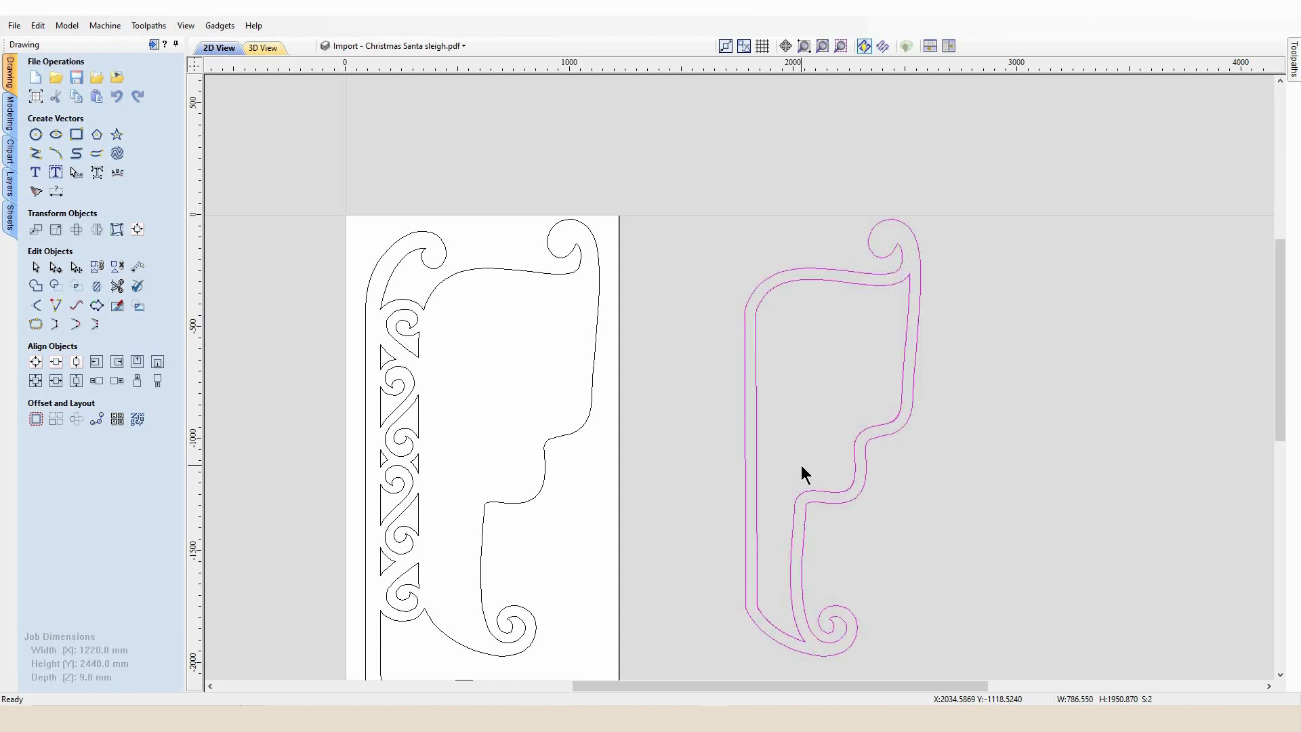
# Move both sleigh body outlines onto the sleigh panel on the sheet
pyautogui.click(857, 482)
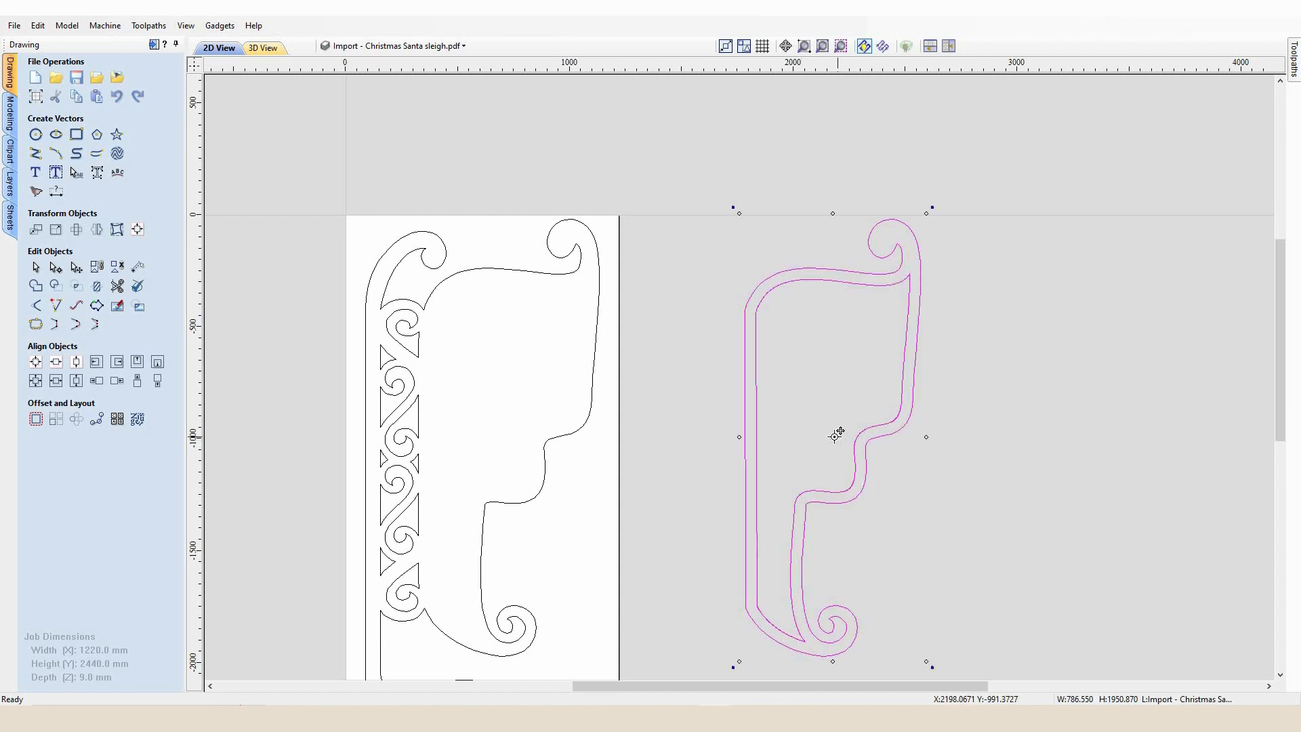
pyautogui.moveTo(677, 437); pyautogui.dragTo(514, 434)
pyautogui.scroll(-3, 761, 409)
pyautogui.scroll(5, 790, 380)
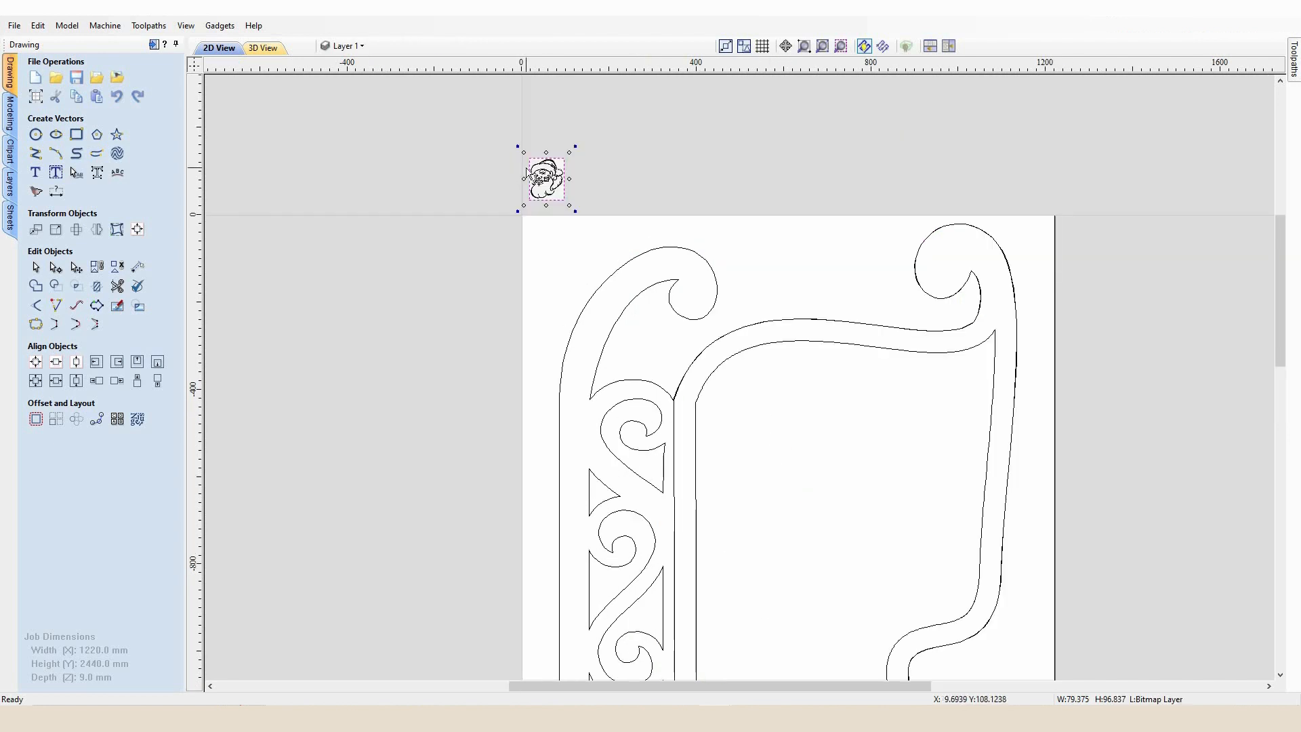
# Trace the Santa head bitmap in Black / White mode with threshold 0.50, preview the result and apply it
pyautogui.scroll(4, 545, 168)
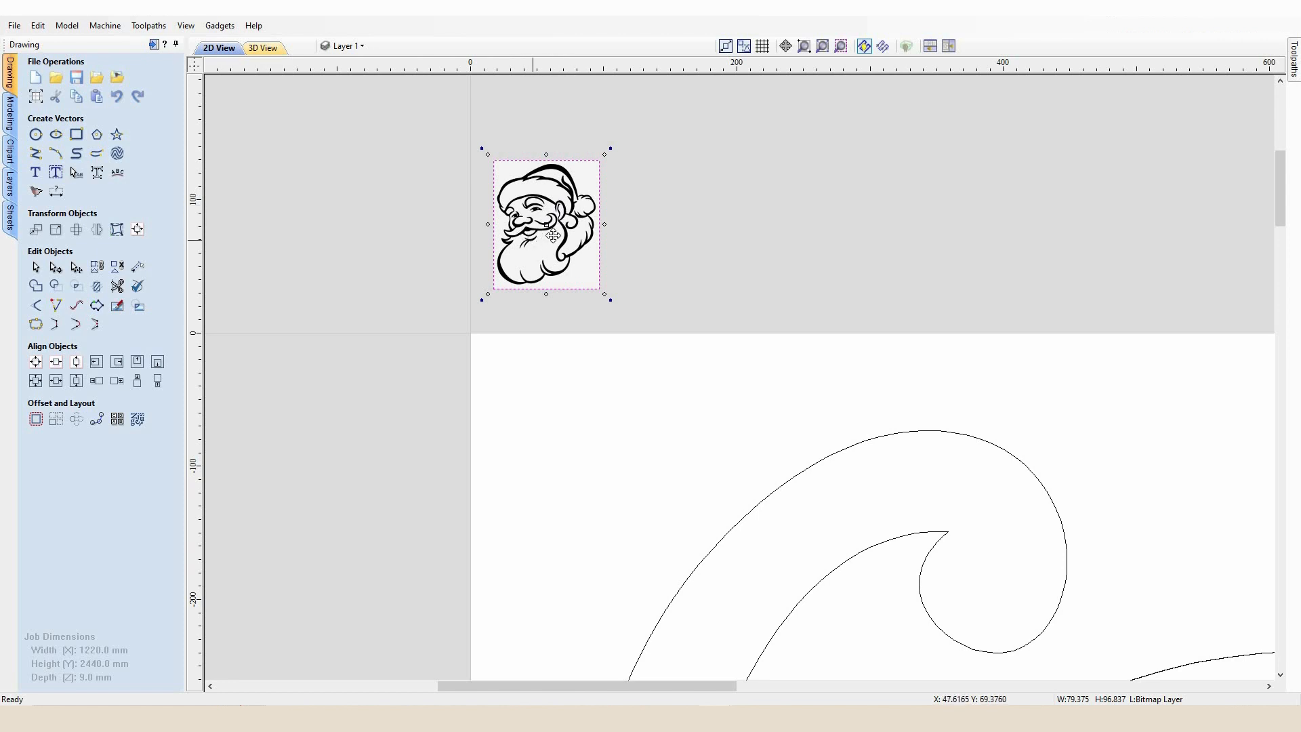
pyautogui.click(36, 191)
pyautogui.scroll(5, 555, 138)
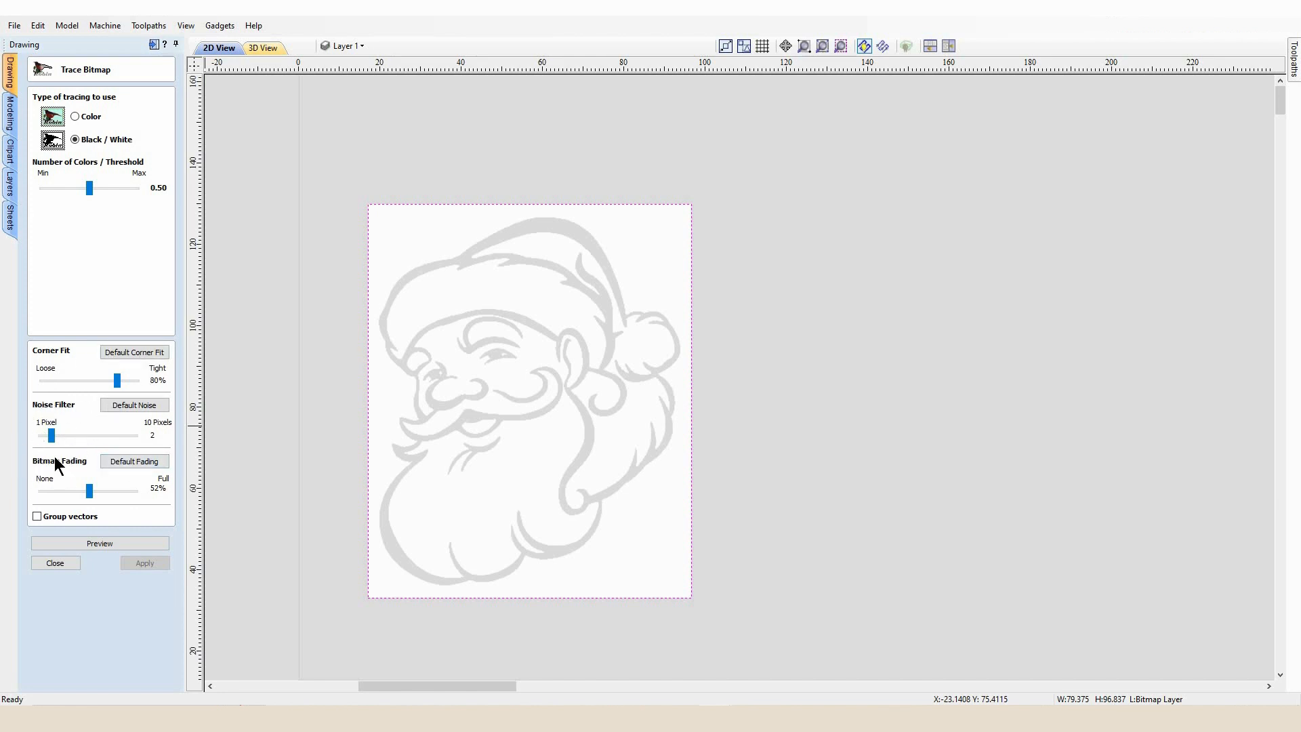
pyautogui.scroll(4, 546, 318)
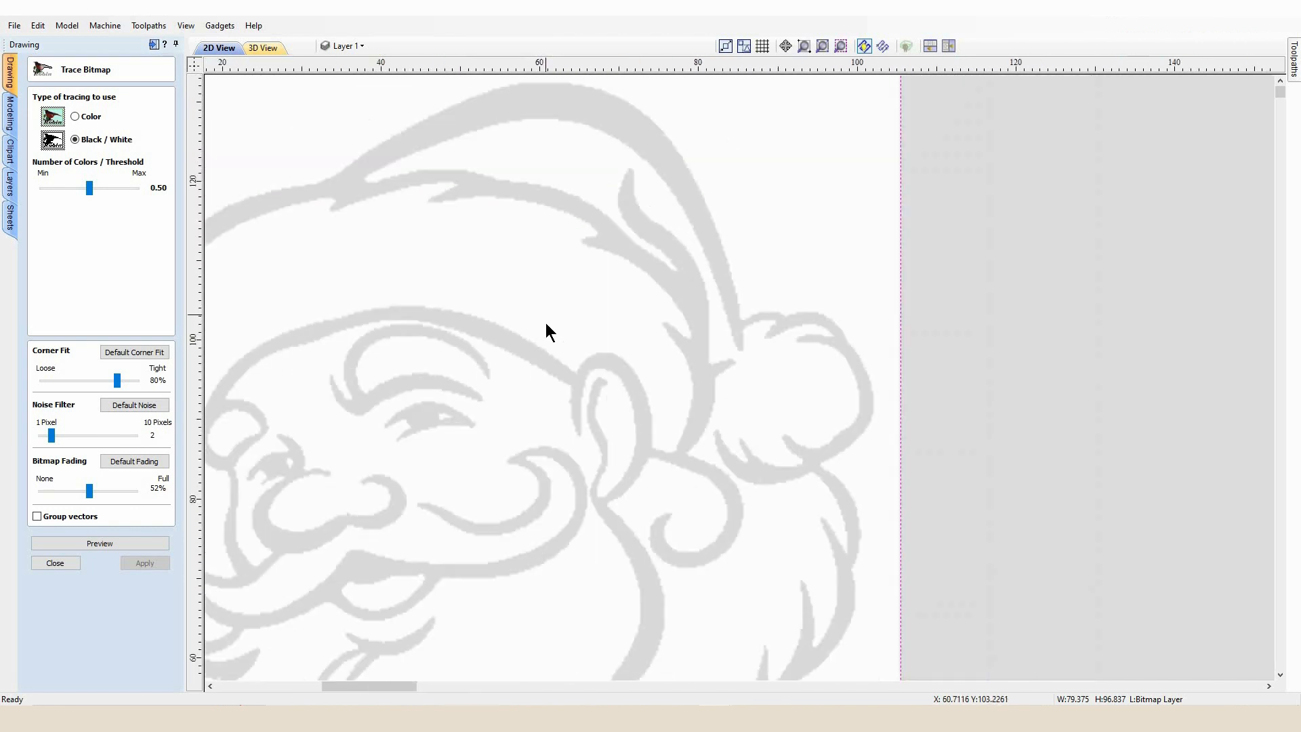
pyautogui.scroll(-4, 546, 325)
pyautogui.click(150, 545)
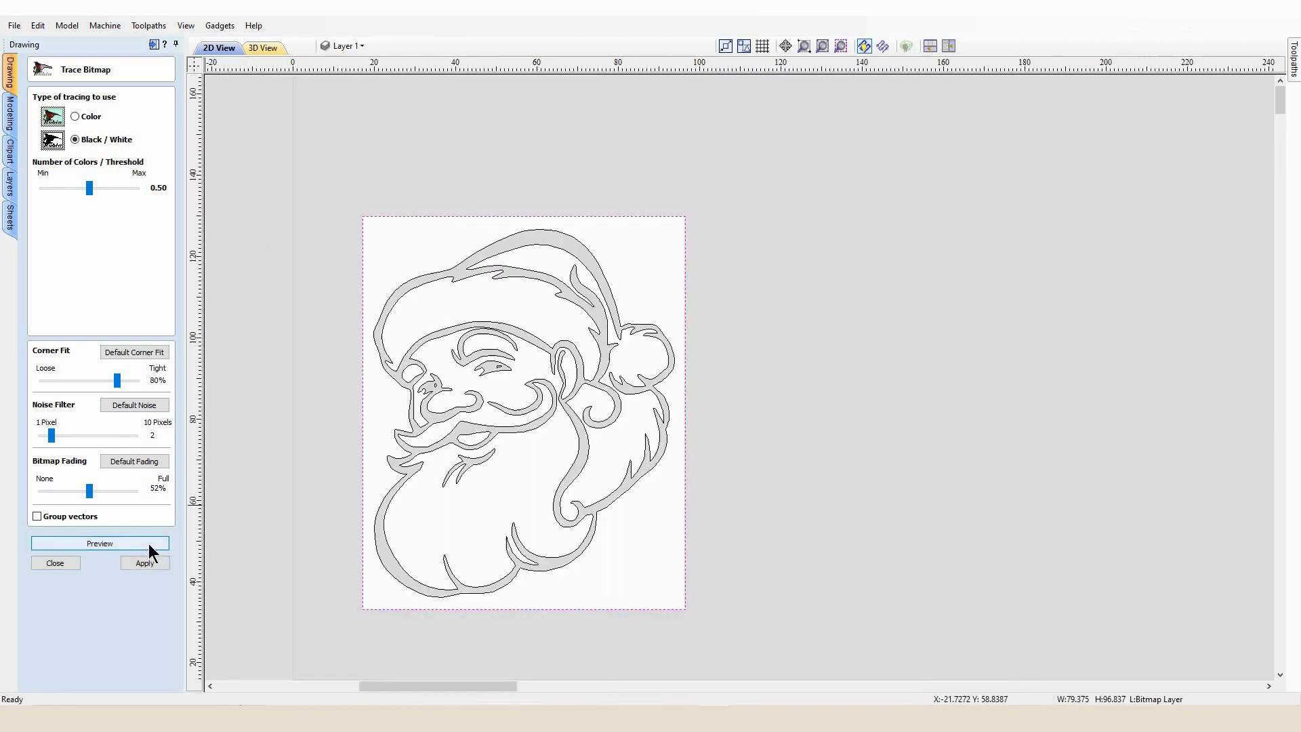
pyautogui.scroll(6, 456, 343)
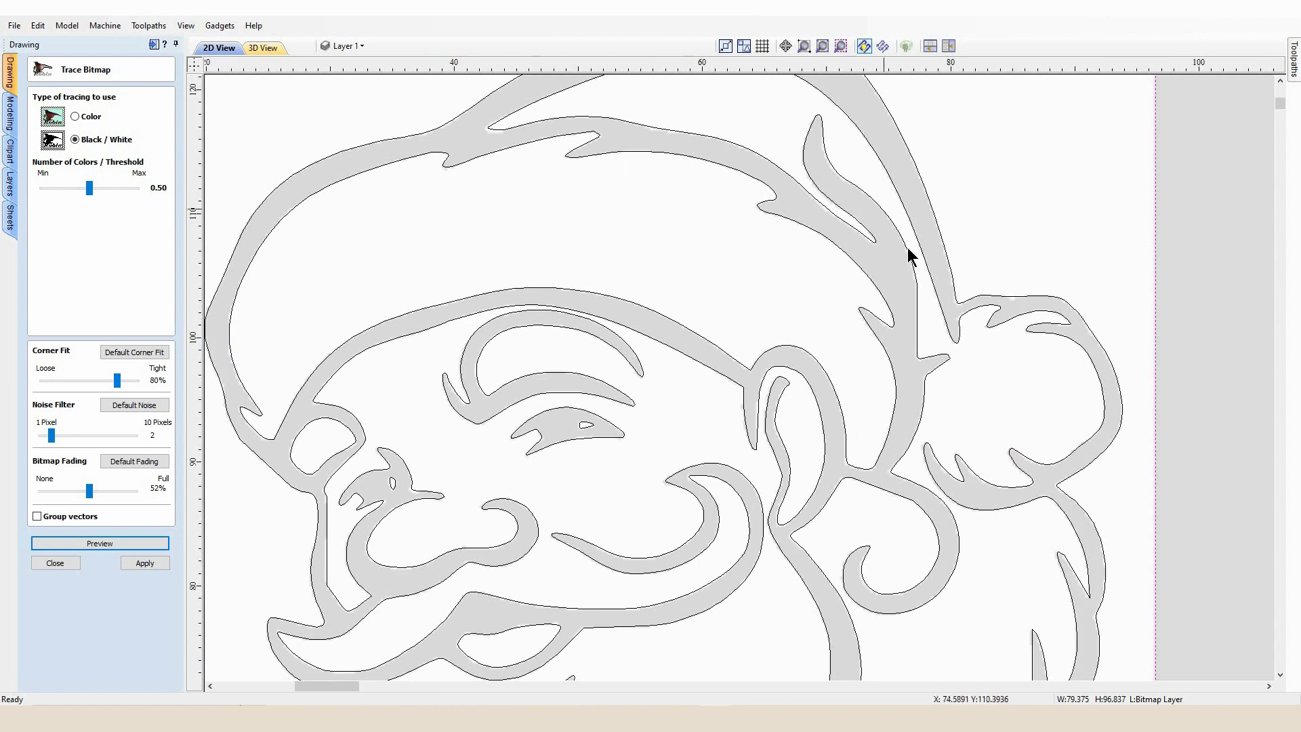
pyautogui.scroll(-3, 830, 410)
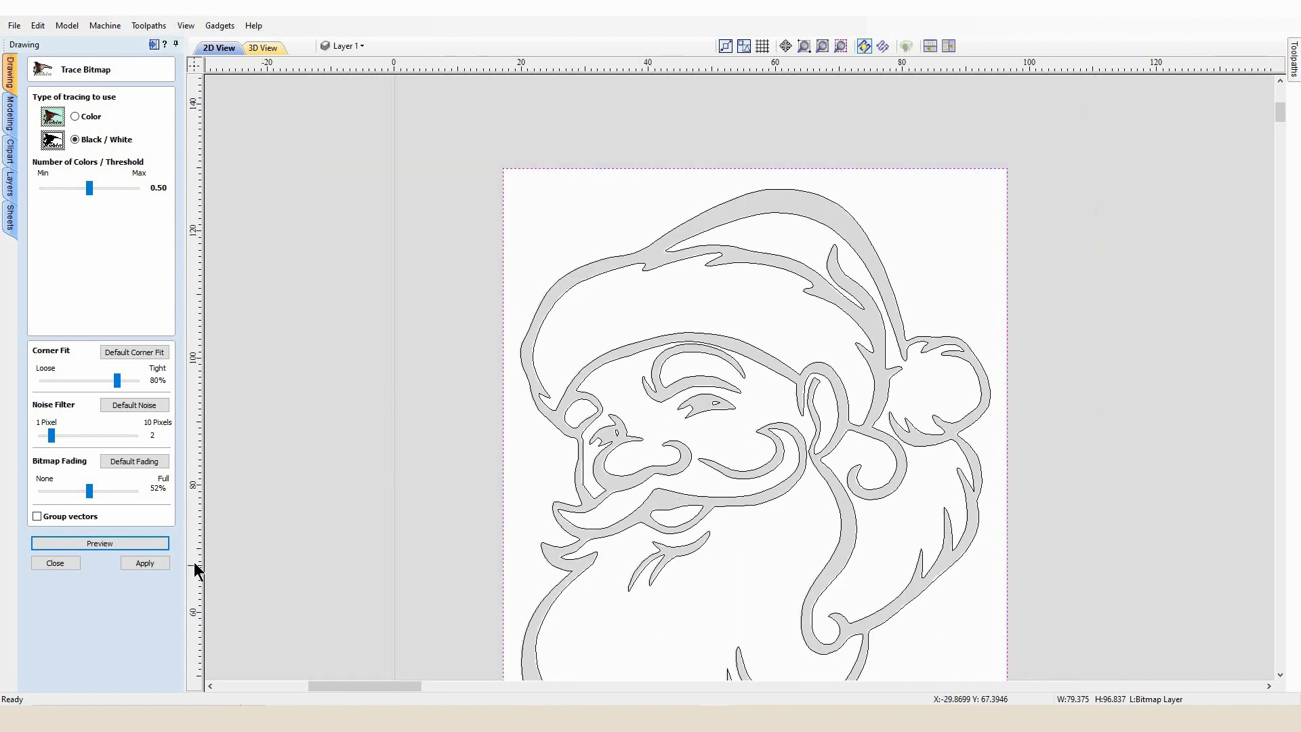
pyautogui.click(145, 562)
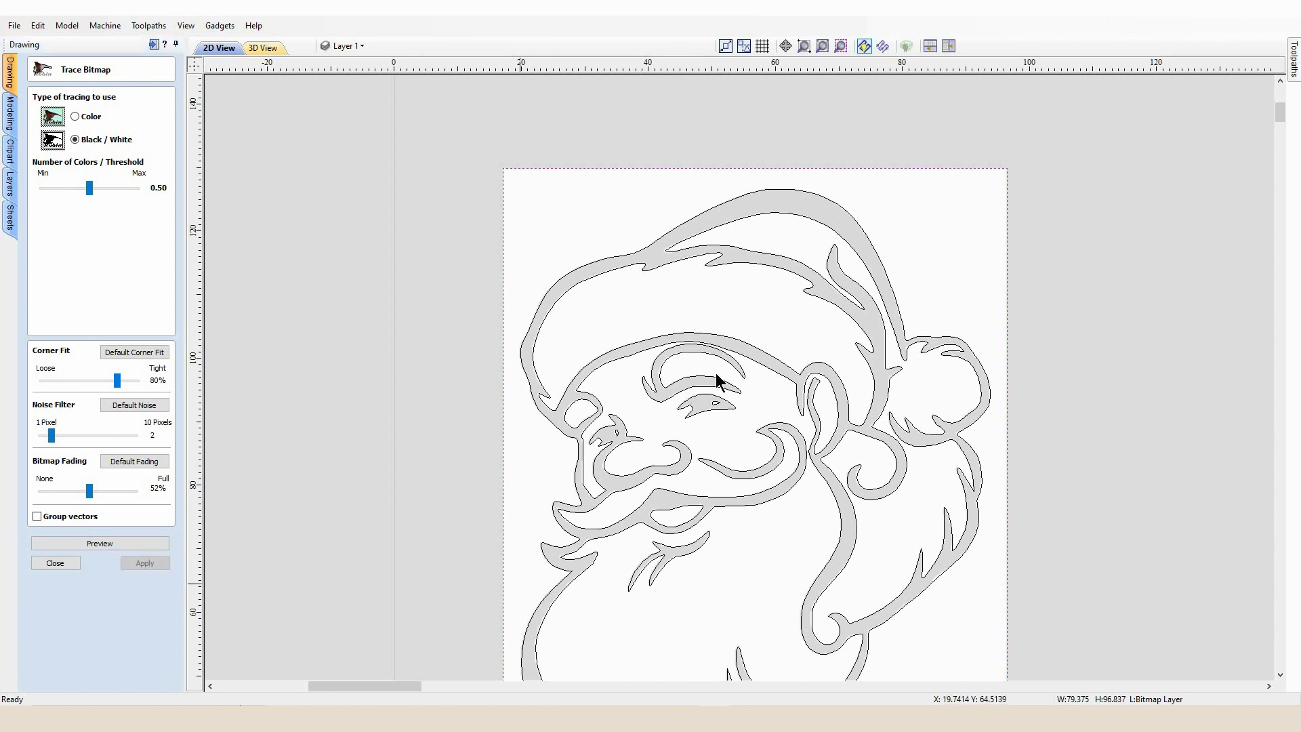
# Hide the Bitmap Layer so only the traced Santa vectors show
pyautogui.scroll(-2, 713, 389)
pyautogui.scroll(-2, 713, 393)
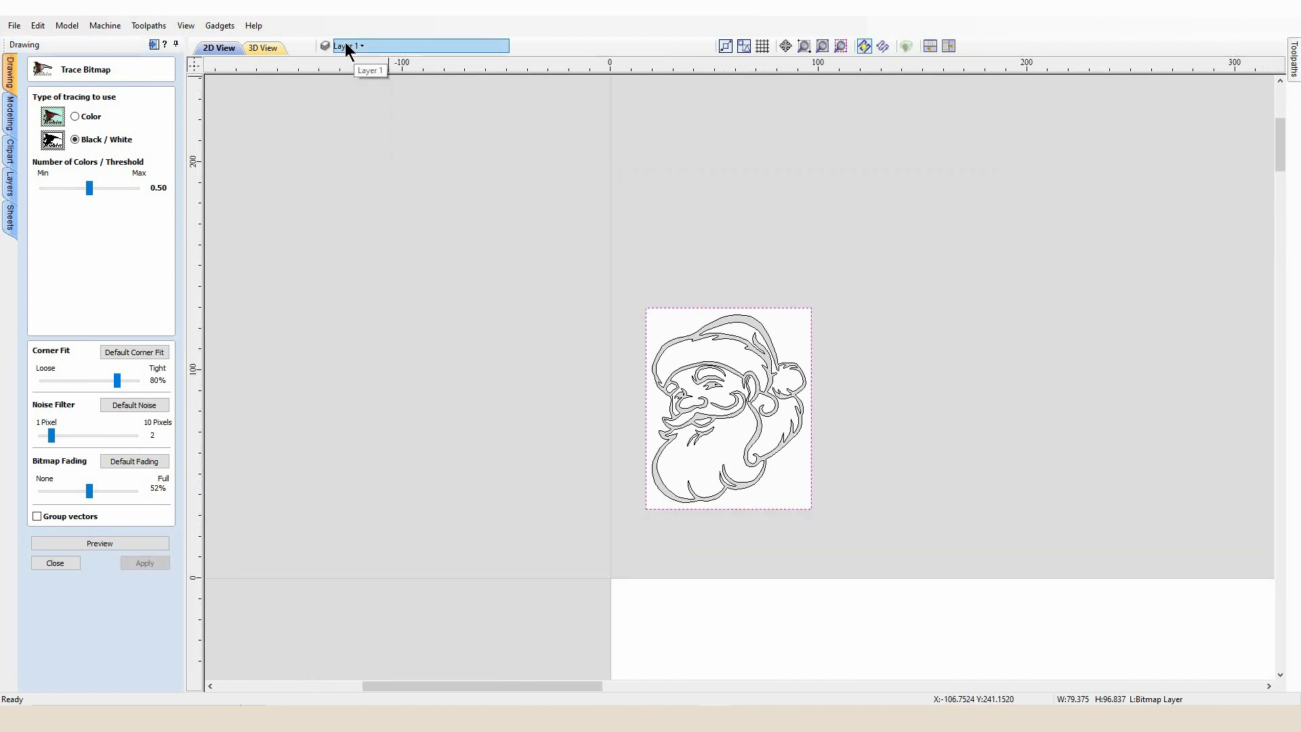
pyautogui.click(345, 47)
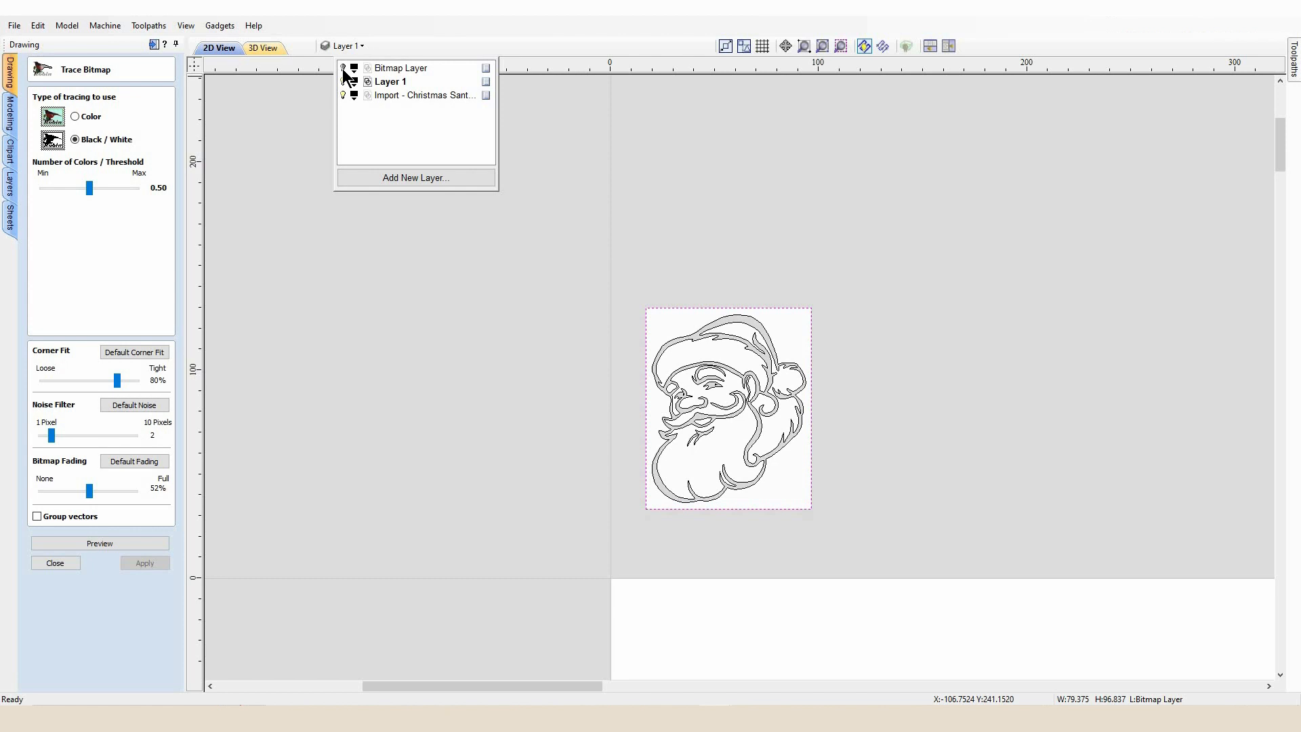
pyautogui.click(440, 243)
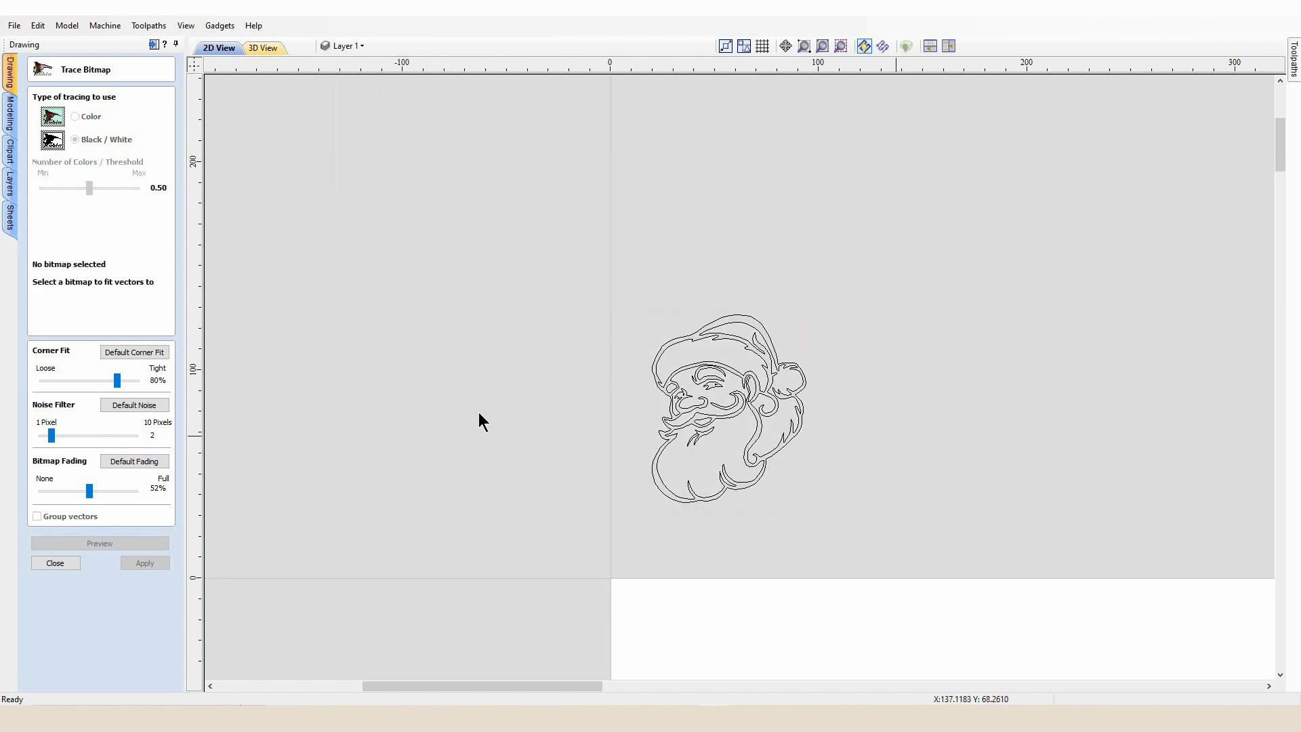
pyautogui.click(346, 47)
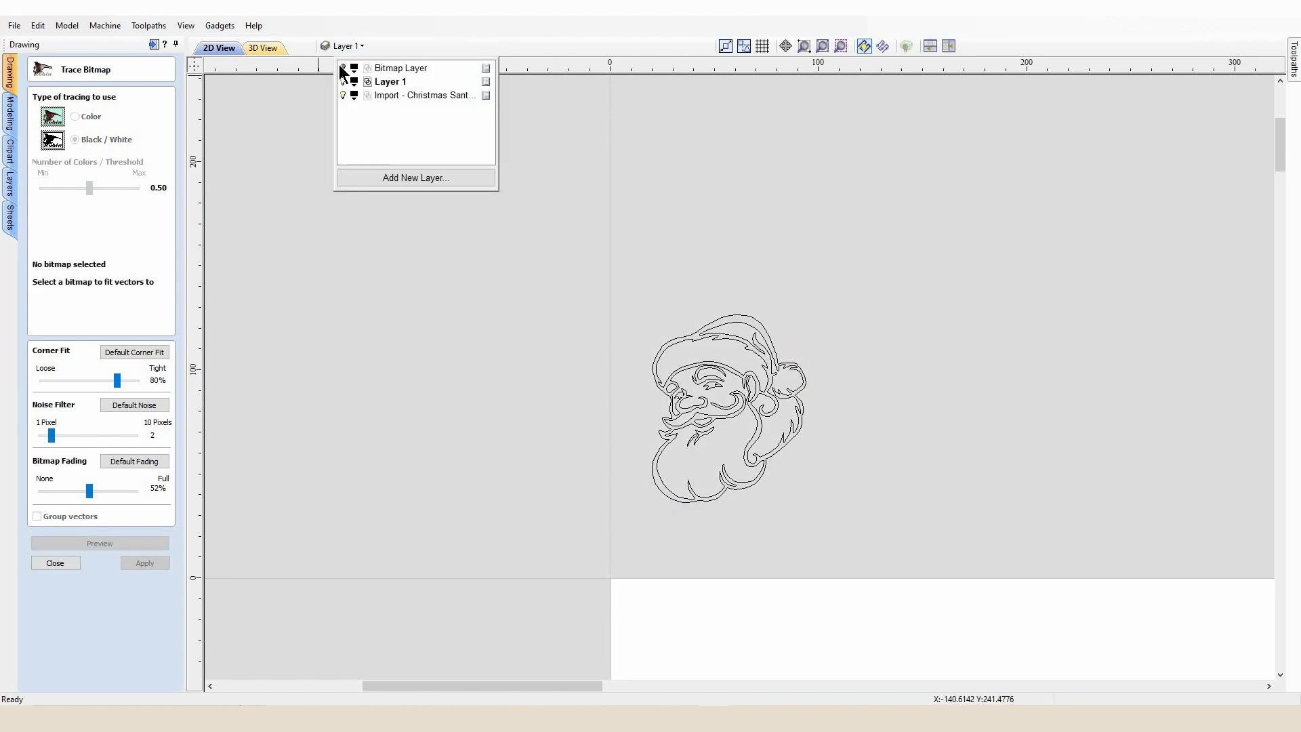
pyautogui.click(343, 68)
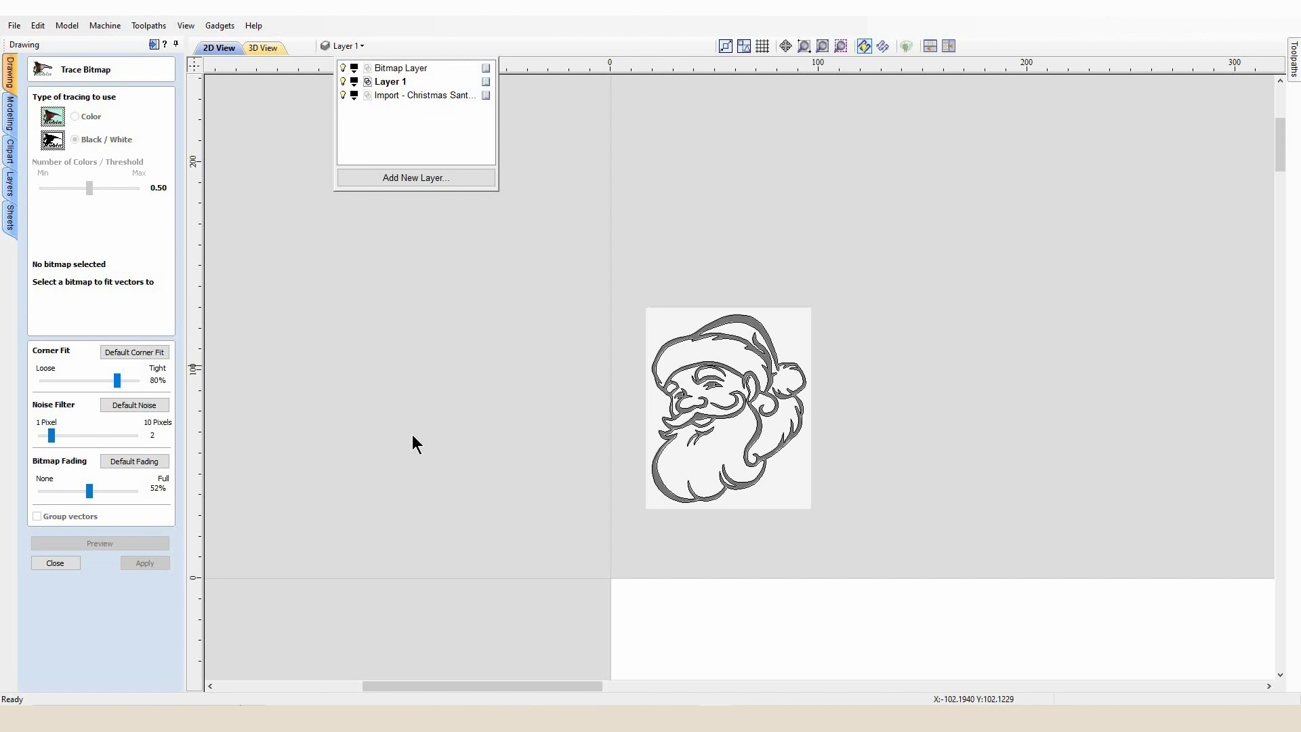
pyautogui.click(344, 68)
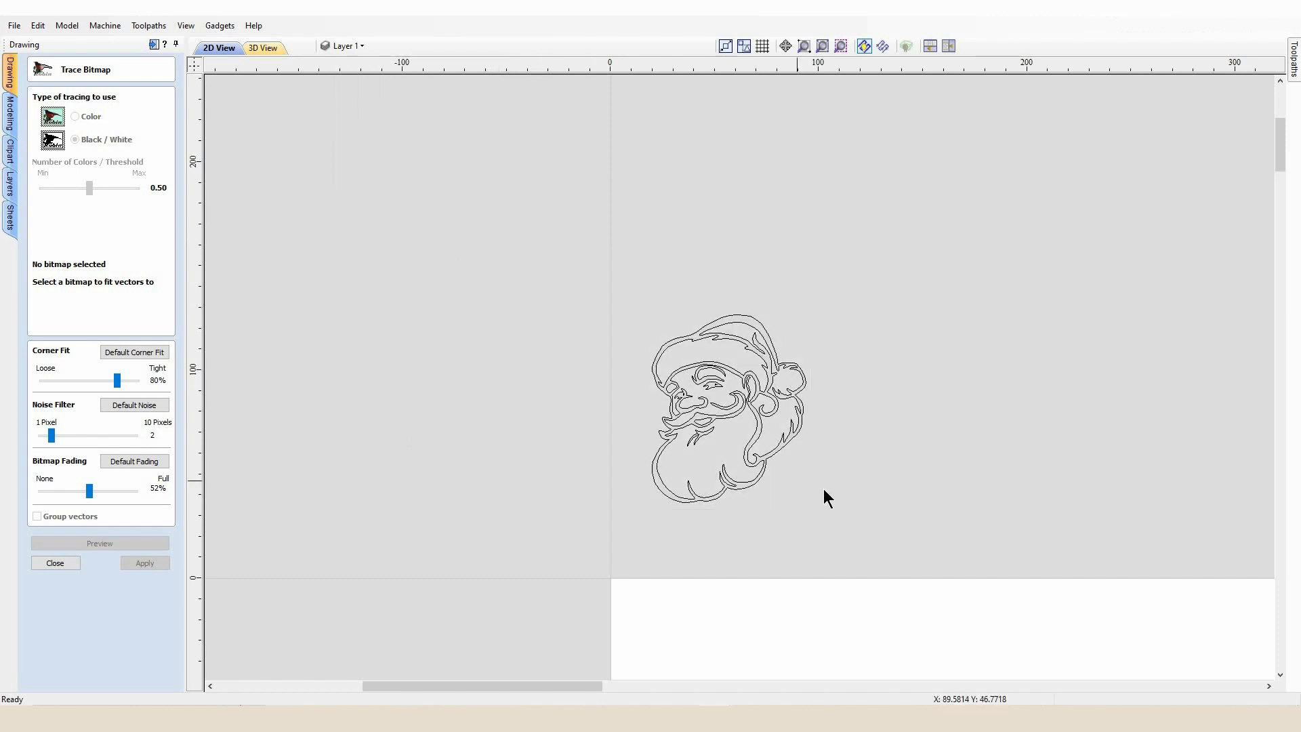
# Select the traced Santa vectors, rotate them 90 degrees and move them onto the sleigh panel
pyautogui.scroll(-3, 787, 528)
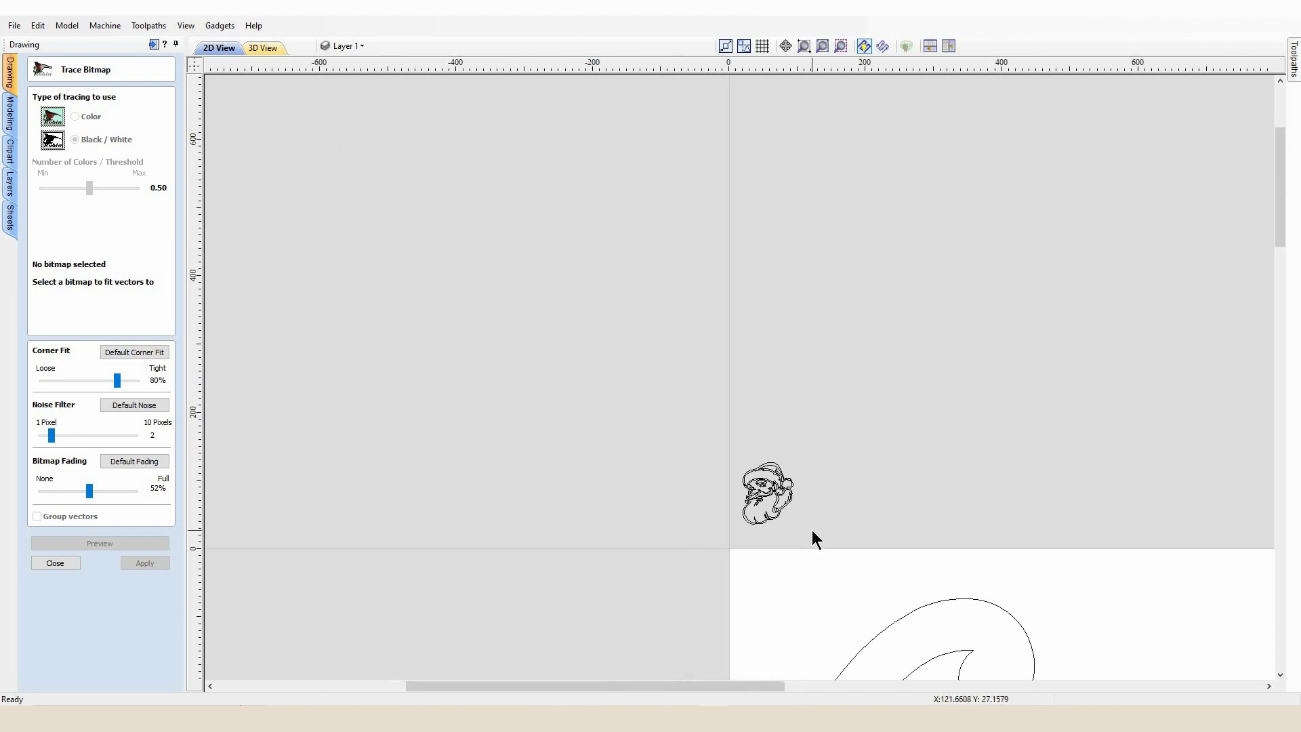
pyautogui.click(70, 567)
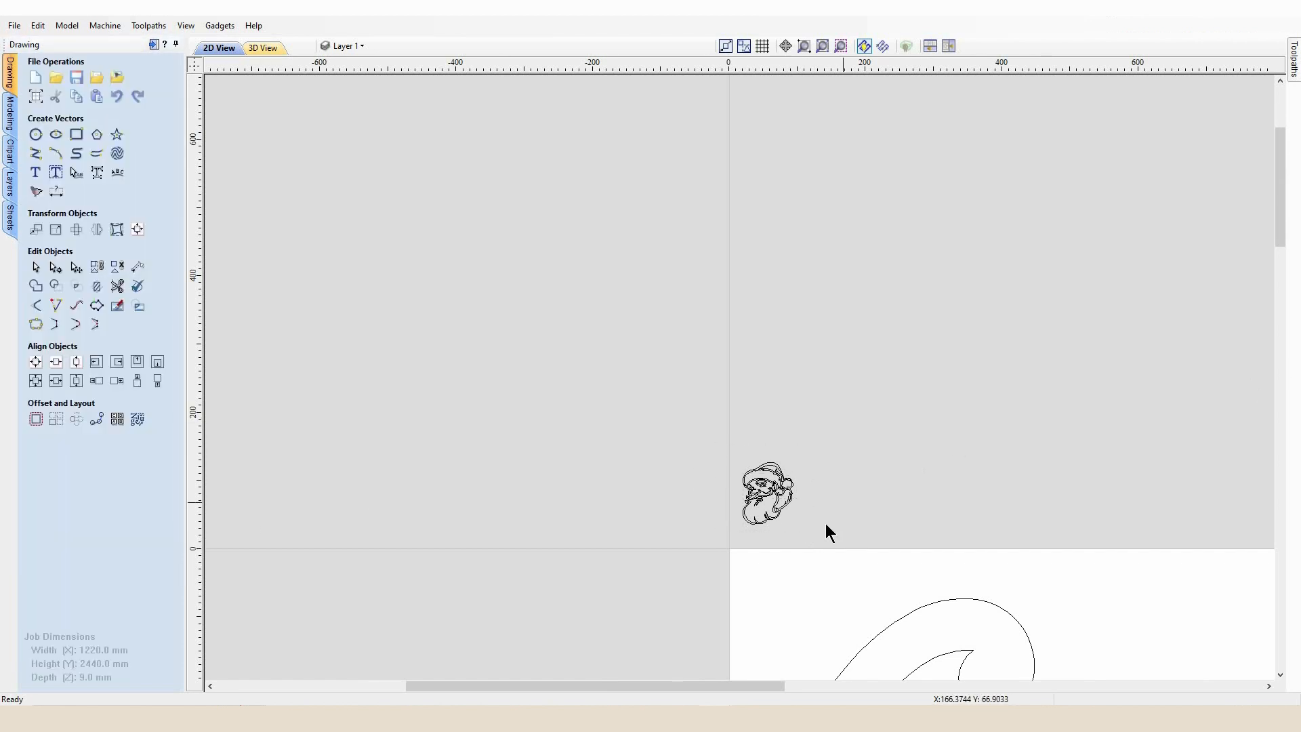
pyautogui.moveTo(815, 541); pyautogui.dragTo(721, 449)
pyautogui.scroll(-3, 767, 487)
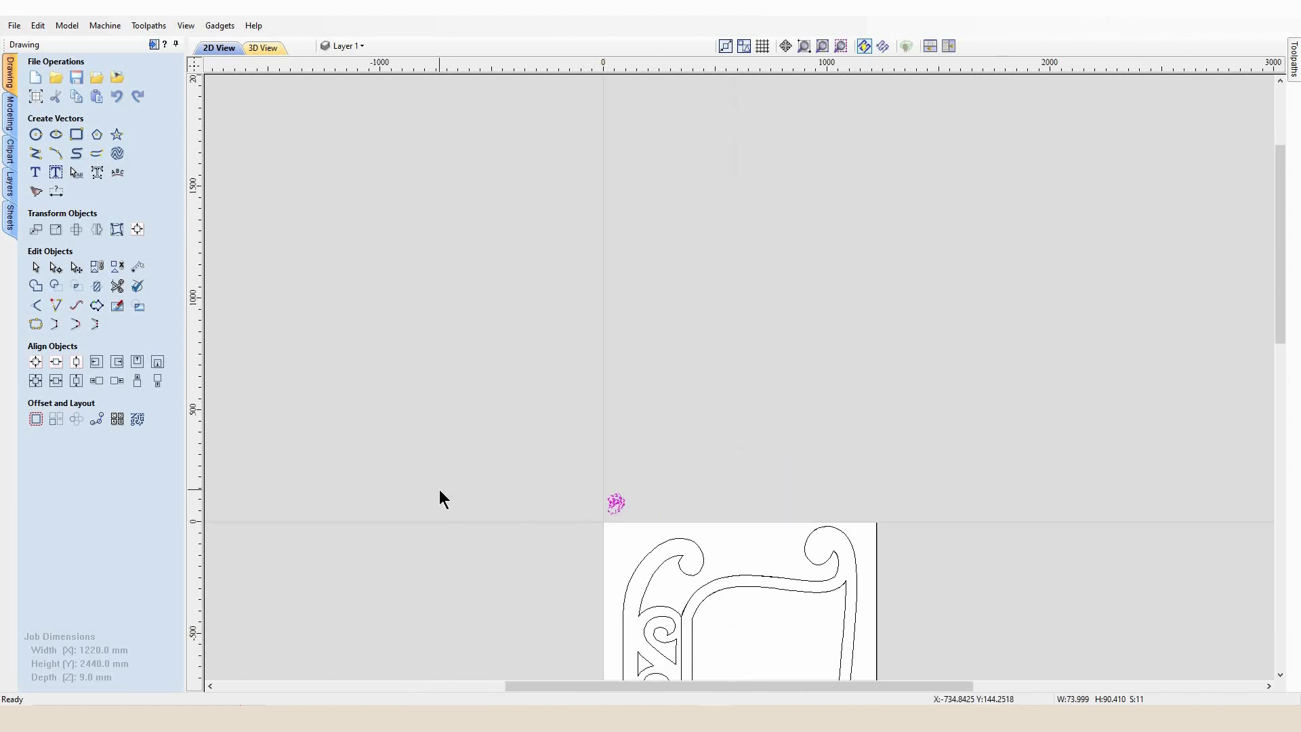
pyautogui.click(76, 229)
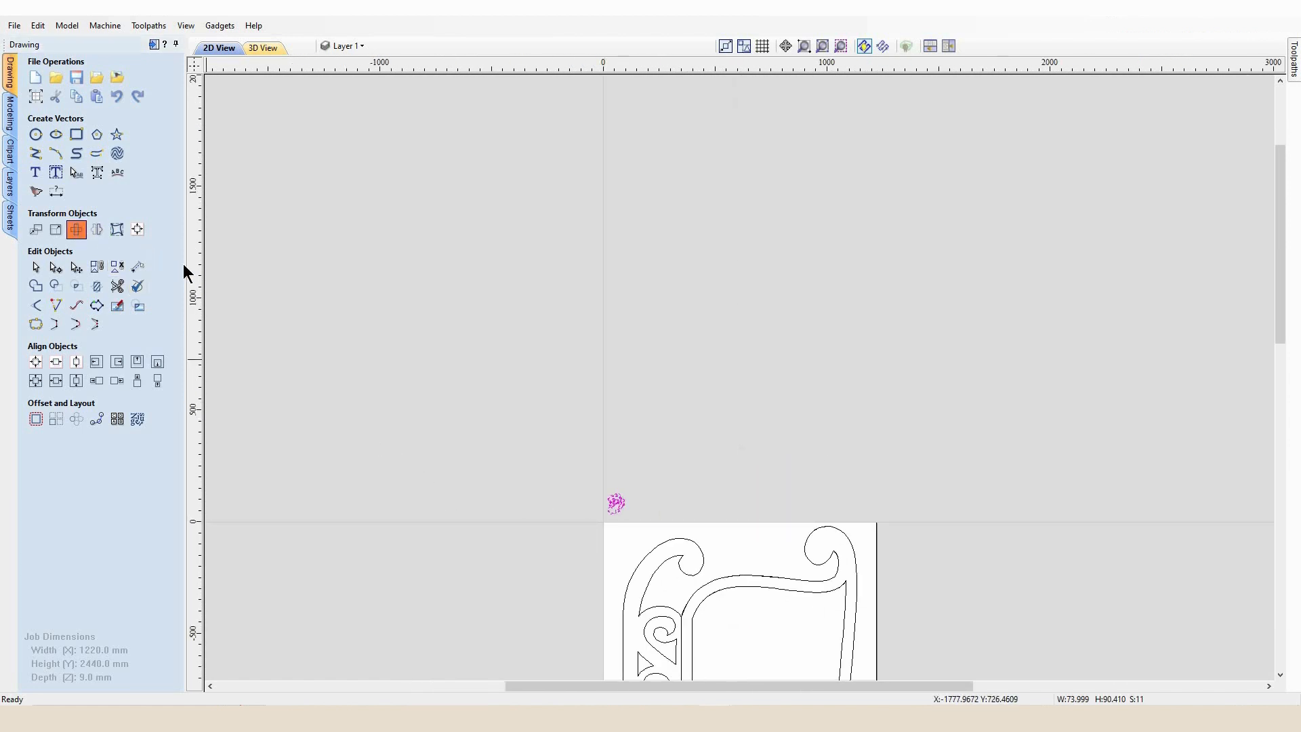
pyautogui.press('Return')
pyautogui.scroll(1, 610, 532)
pyautogui.moveTo(586, 503)
pyautogui.mouseDown()
pyautogui.moveTo(755, 654)
pyautogui.moveTo(812, 664)
pyautogui.mouseUp()
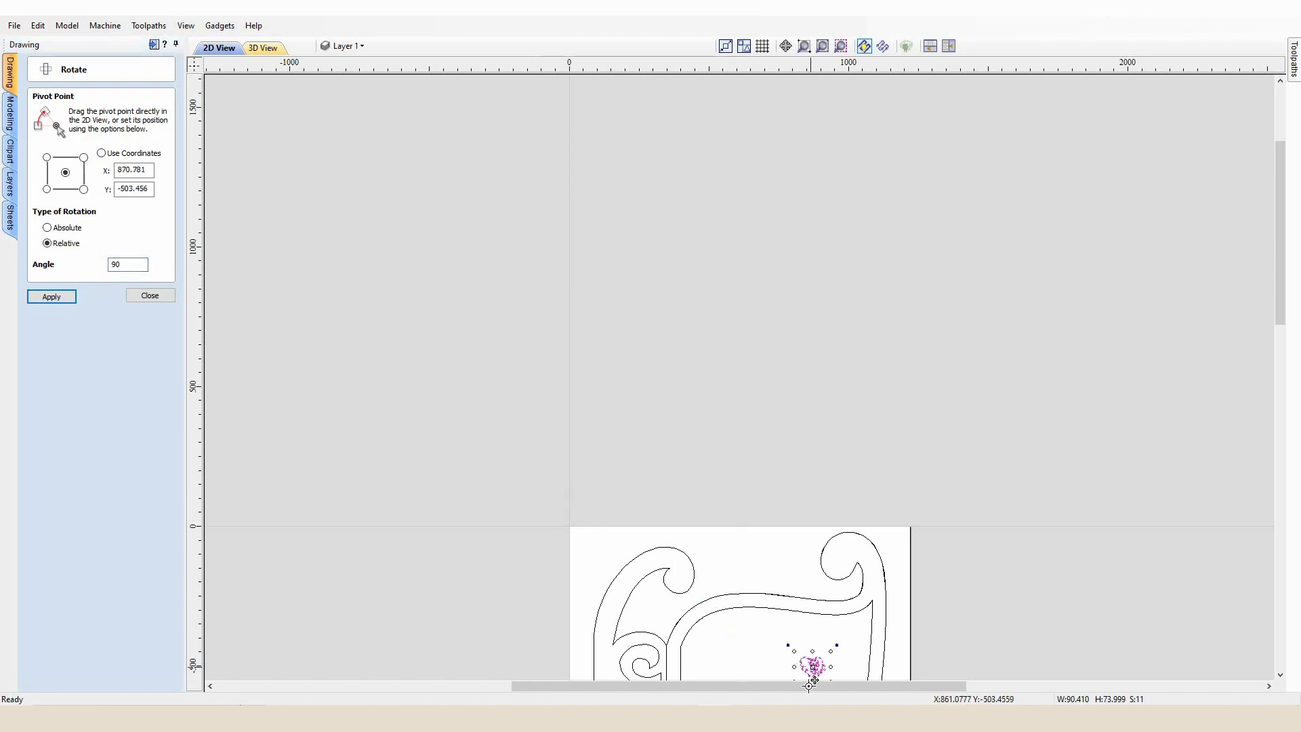
pyautogui.click(133, 297)
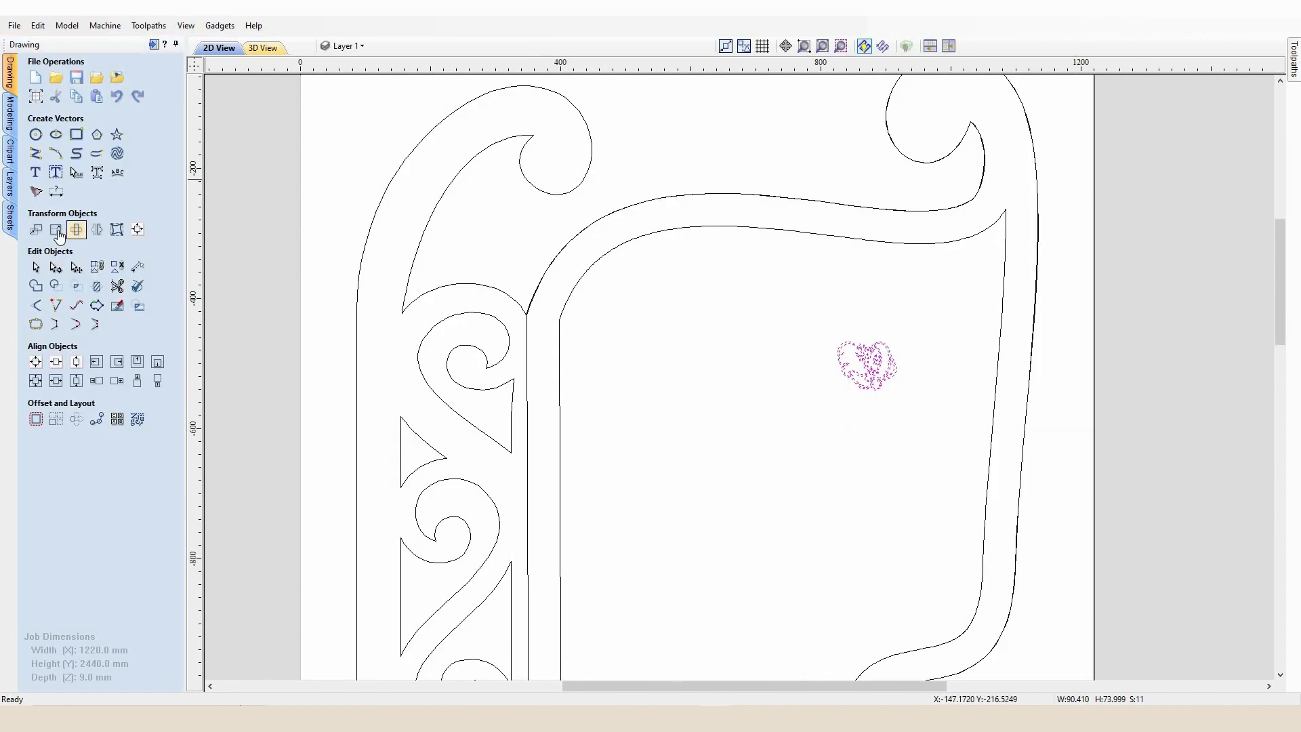
# Scale the Santa vectors to 400 mm wide with linked proportions and reposition them inside the panel
pyautogui.click(54, 232)
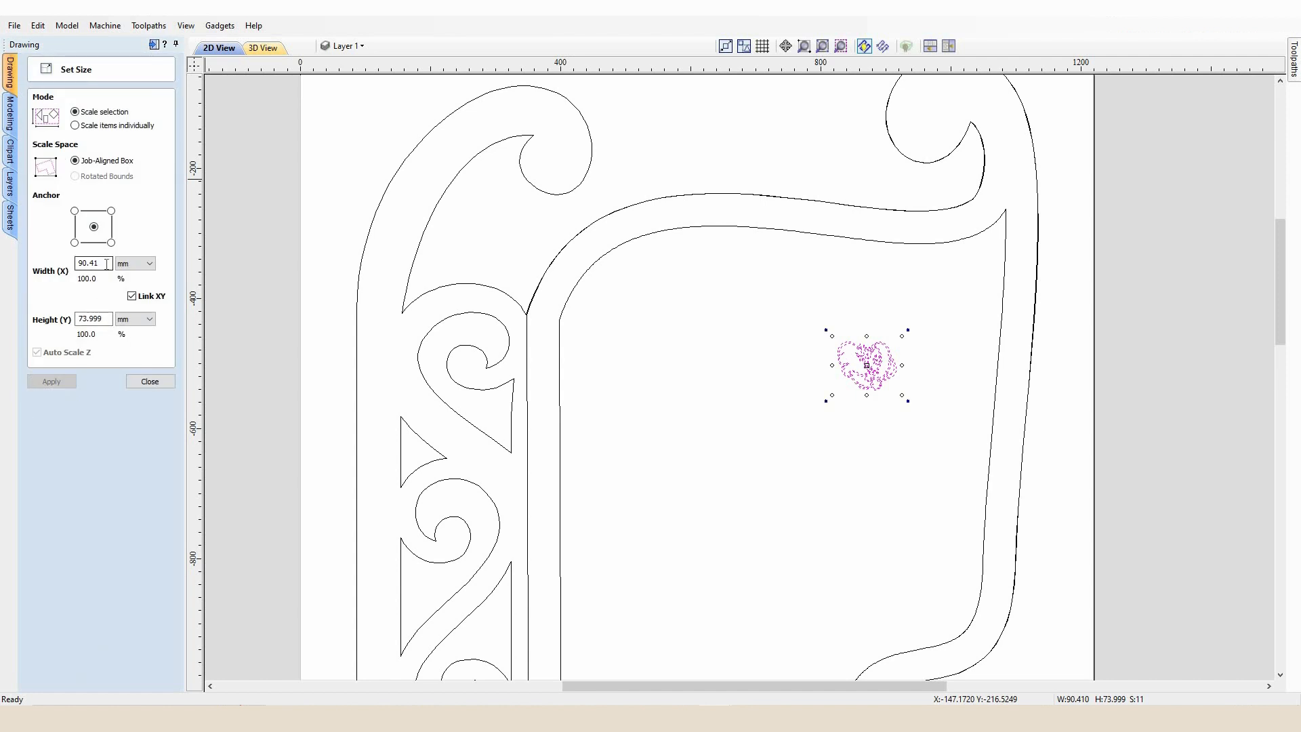
pyautogui.moveTo(70, 261); pyautogui.dragTo(57, 259)
pyautogui.write('400')
pyautogui.press('Return')
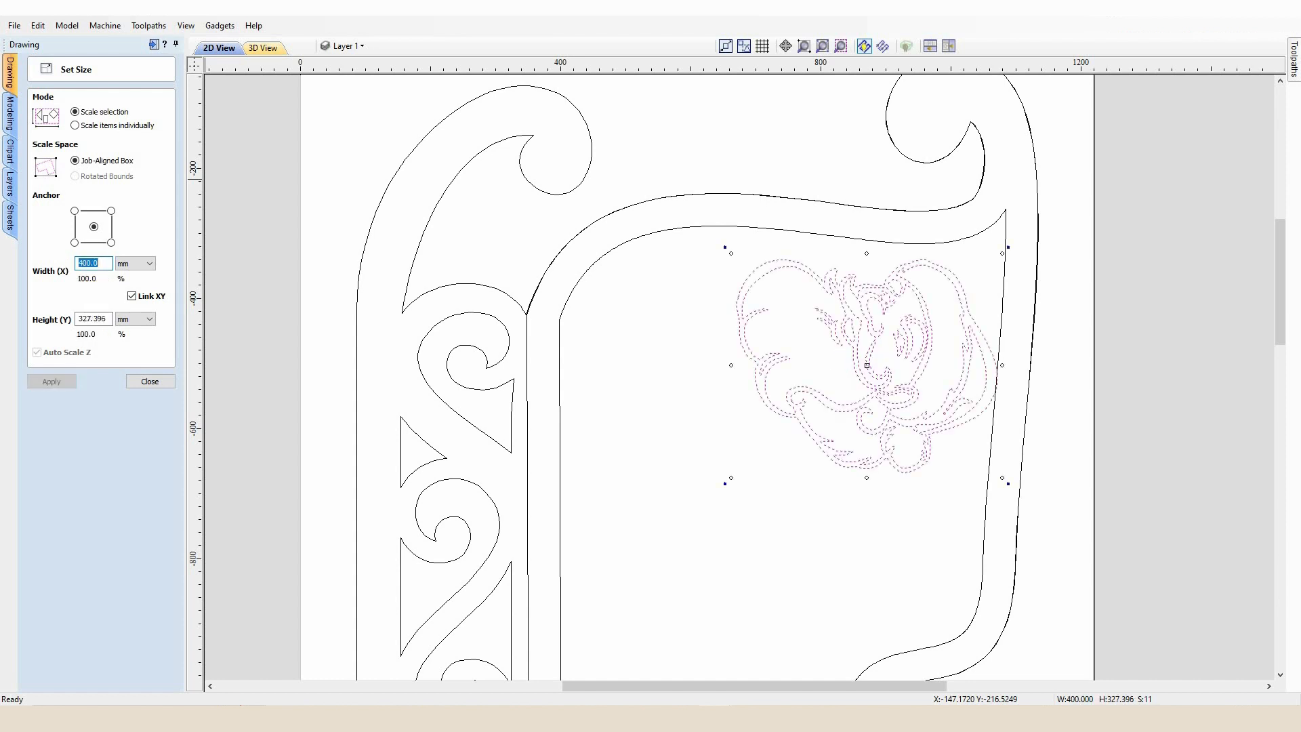
pyautogui.moveTo(869, 365)
pyautogui.mouseDown()
pyautogui.moveTo(793, 383)
pyautogui.moveTo(804, 377)
pyautogui.mouseUp()
pyautogui.click(162, 382)
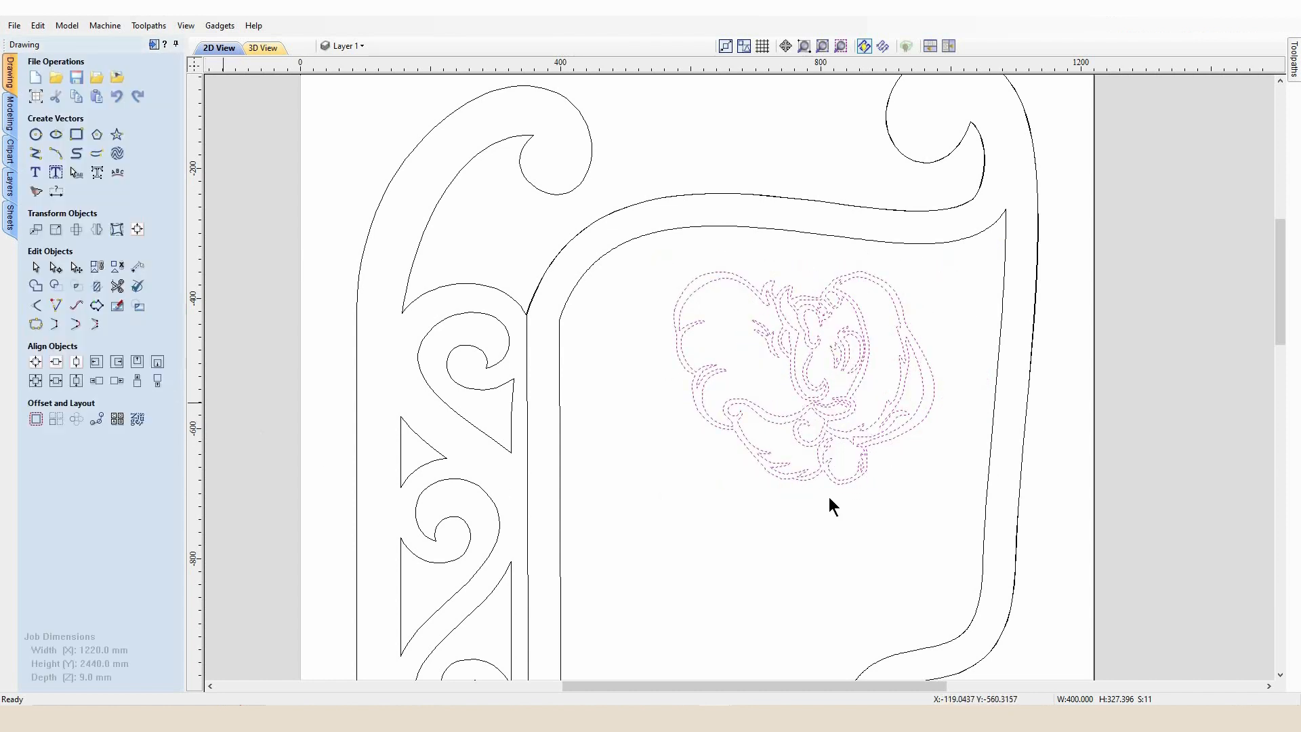
# Flip the Santa vectors vertically with the Mirror tool
pyautogui.click(96, 230)
pyautogui.click(99, 237)
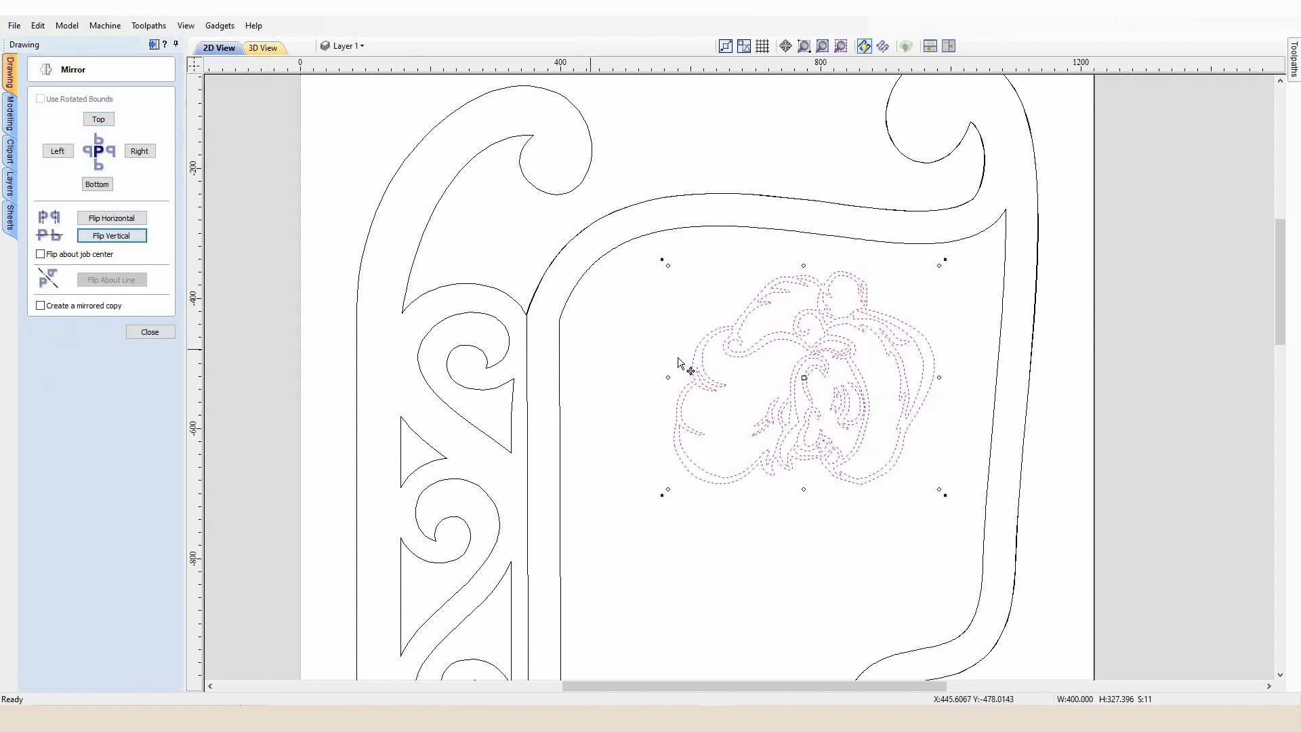
pyautogui.scroll(-5, 750, 450)
pyautogui.scroll(3, 801, 486)
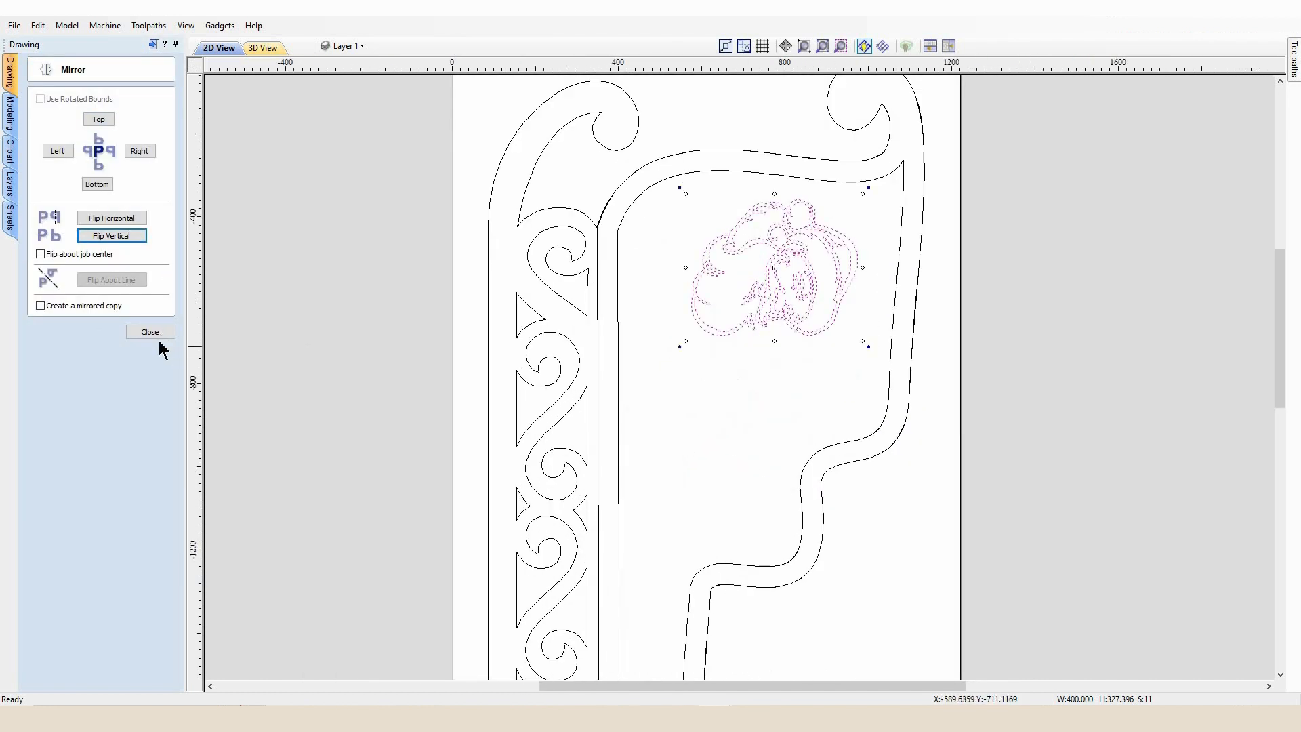
pyautogui.click(158, 333)
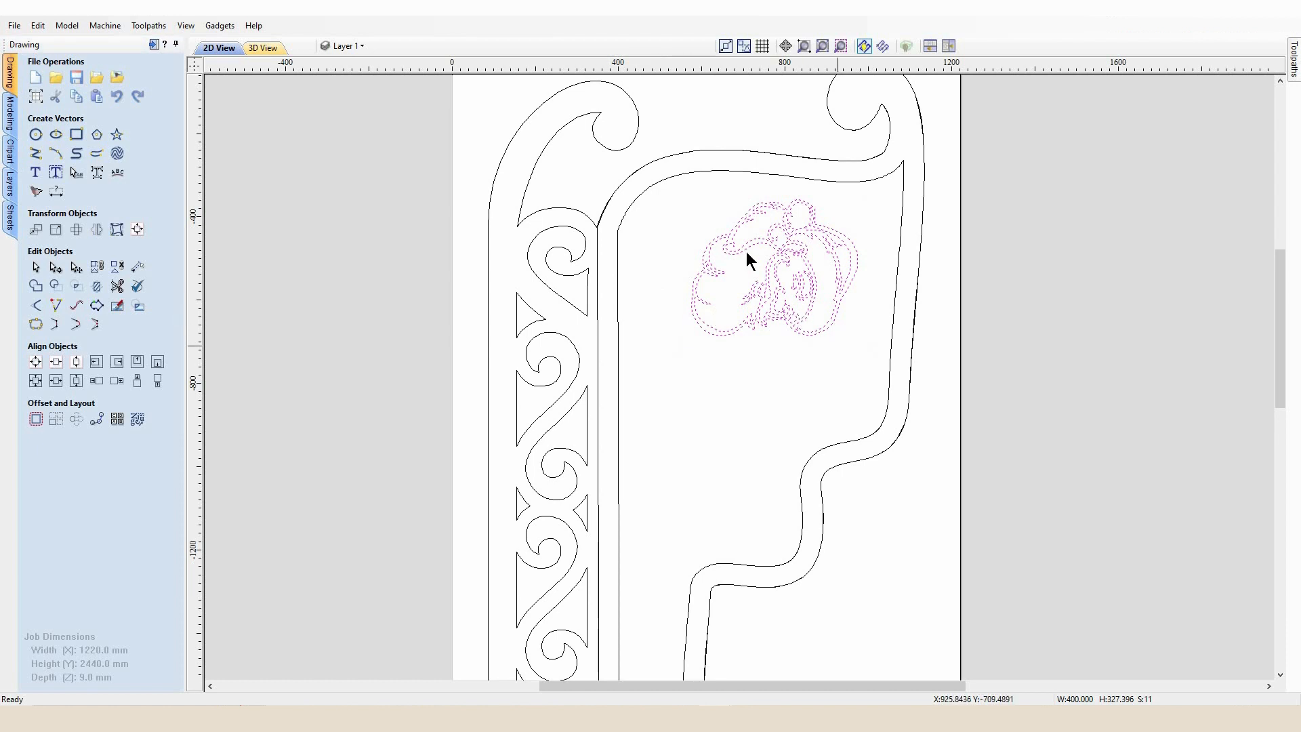
# Nudge the Santa vectors slightly downwards inside the sleigh panel and deselect them
pyautogui.press('Down')
pyautogui.press('Down')
pyautogui.press('Down')
pyautogui.press('Down')
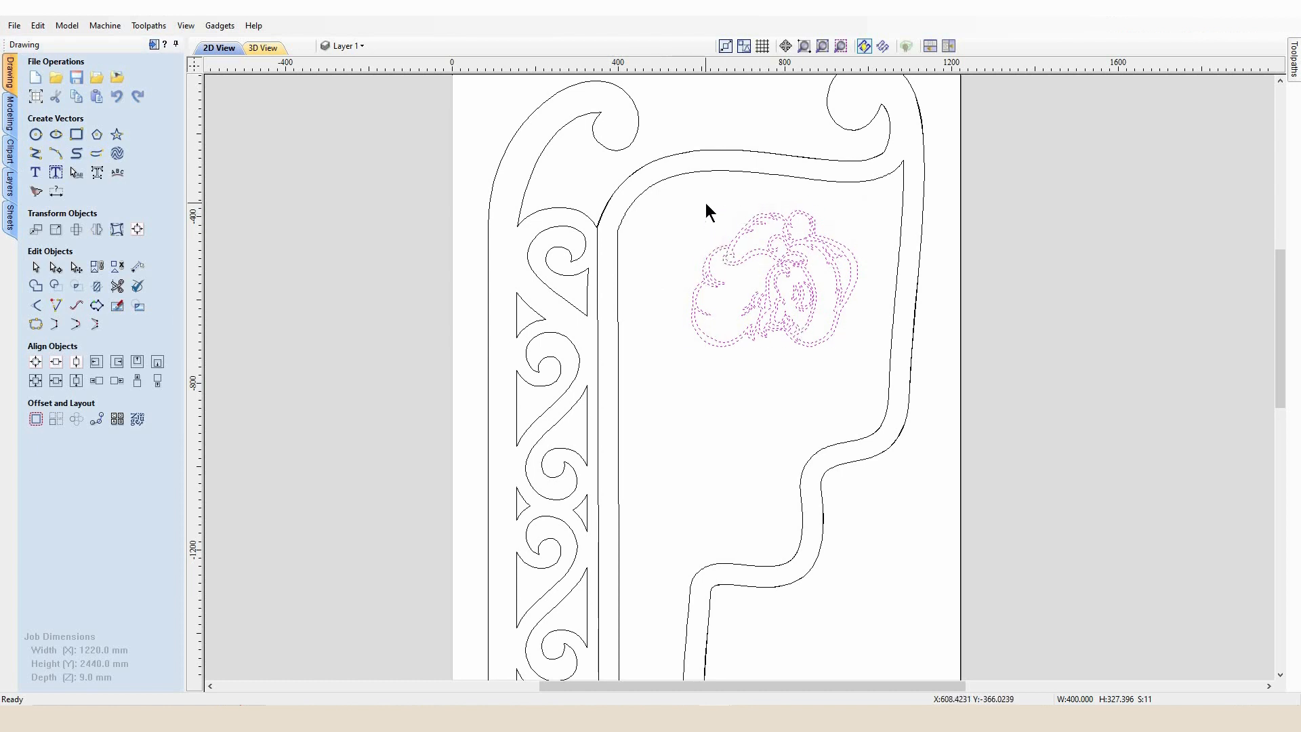
pyautogui.press('Down')
pyautogui.scroll(-3, 776, 336)
pyautogui.scroll(2, 789, 428)
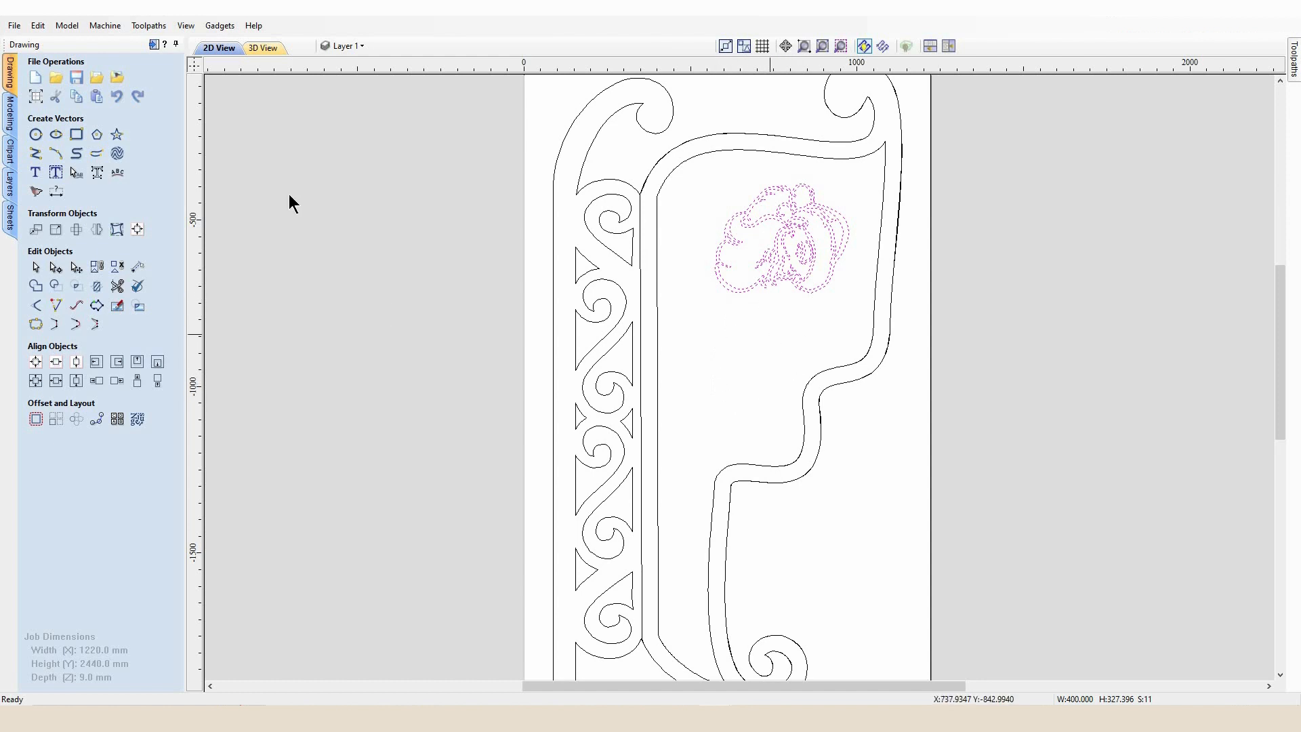
pyautogui.click(256, 212)
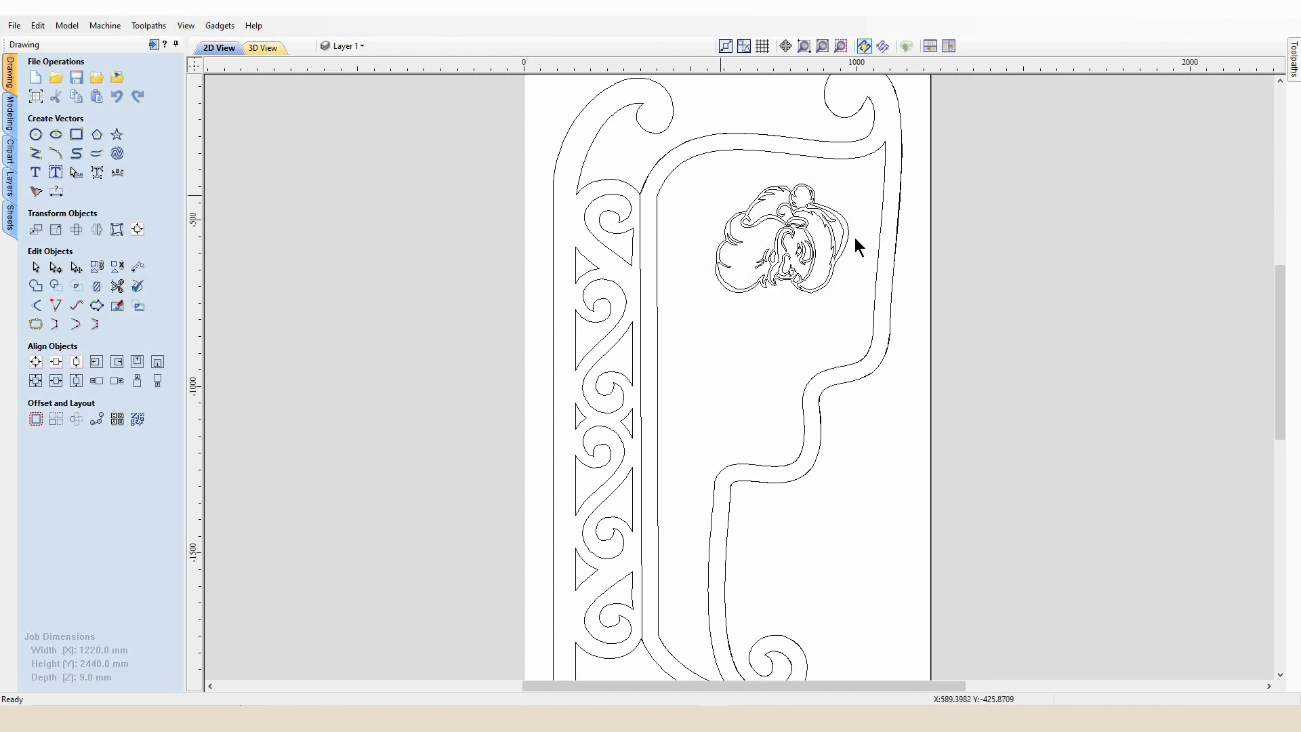
# Create three-line uppercase text SANTA STOP HERE in Arial Narrow, 35 mm high, centred in the panel
pyautogui.click(36, 174)
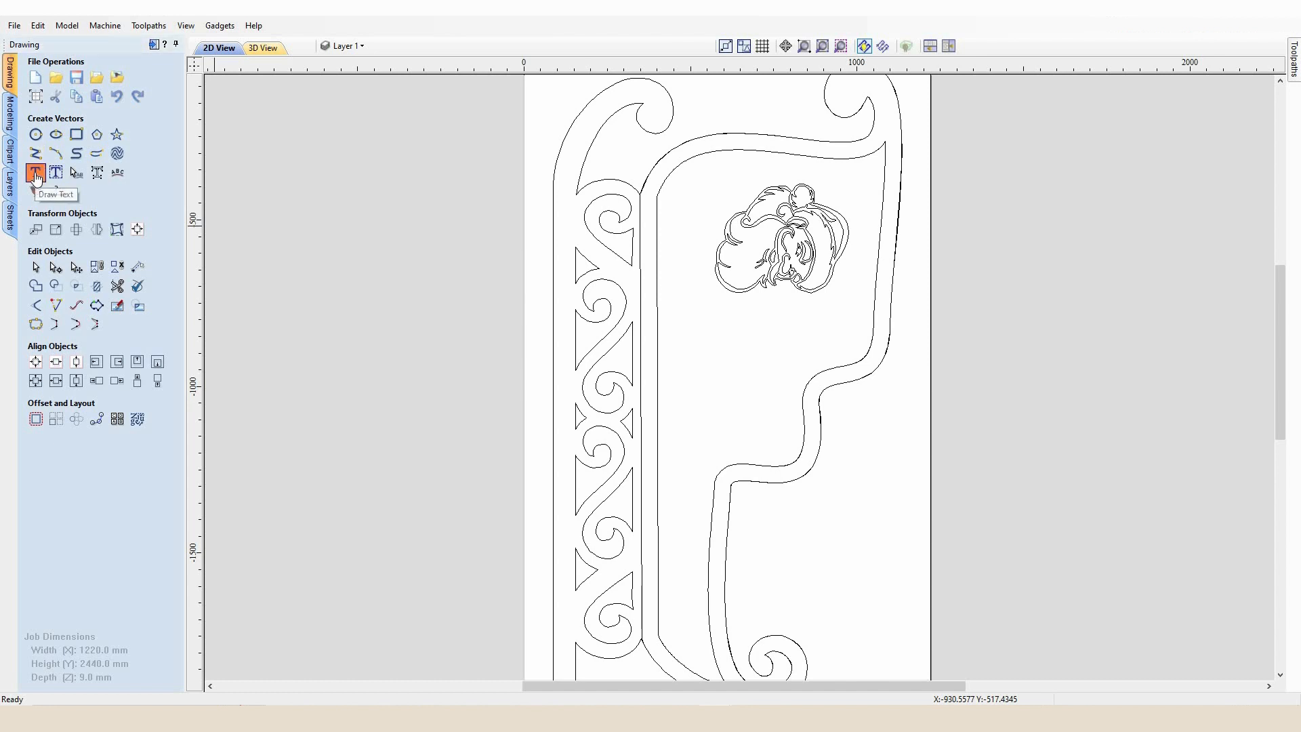
pyautogui.click(36, 175)
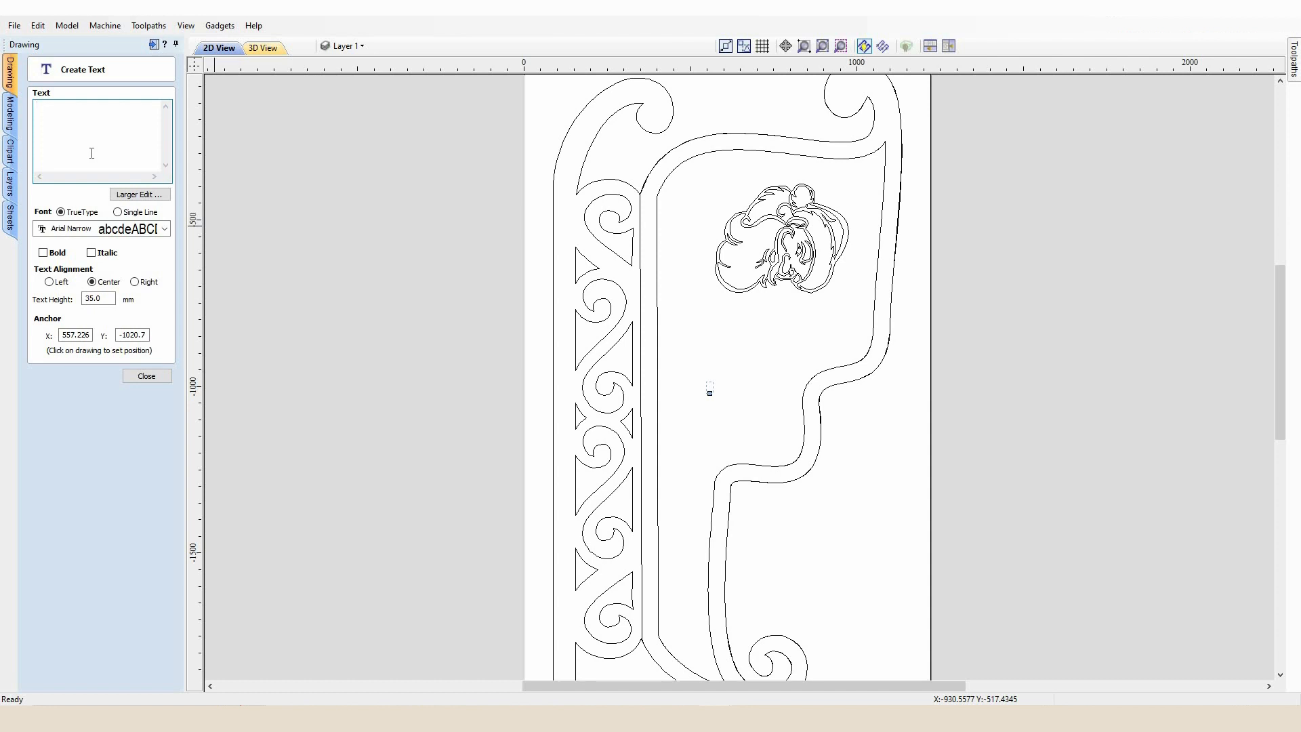
pyautogui.press('capslock')
pyautogui.write('S')
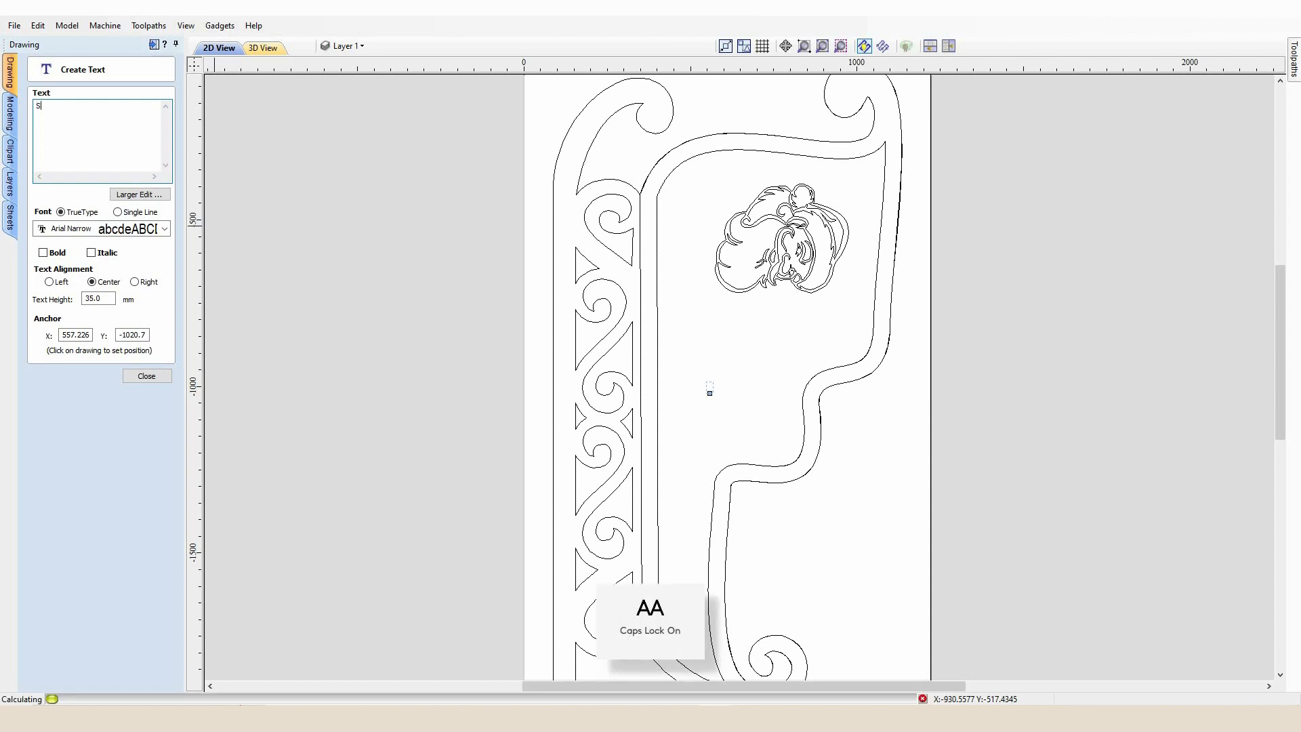
pyautogui.write('ANTA')
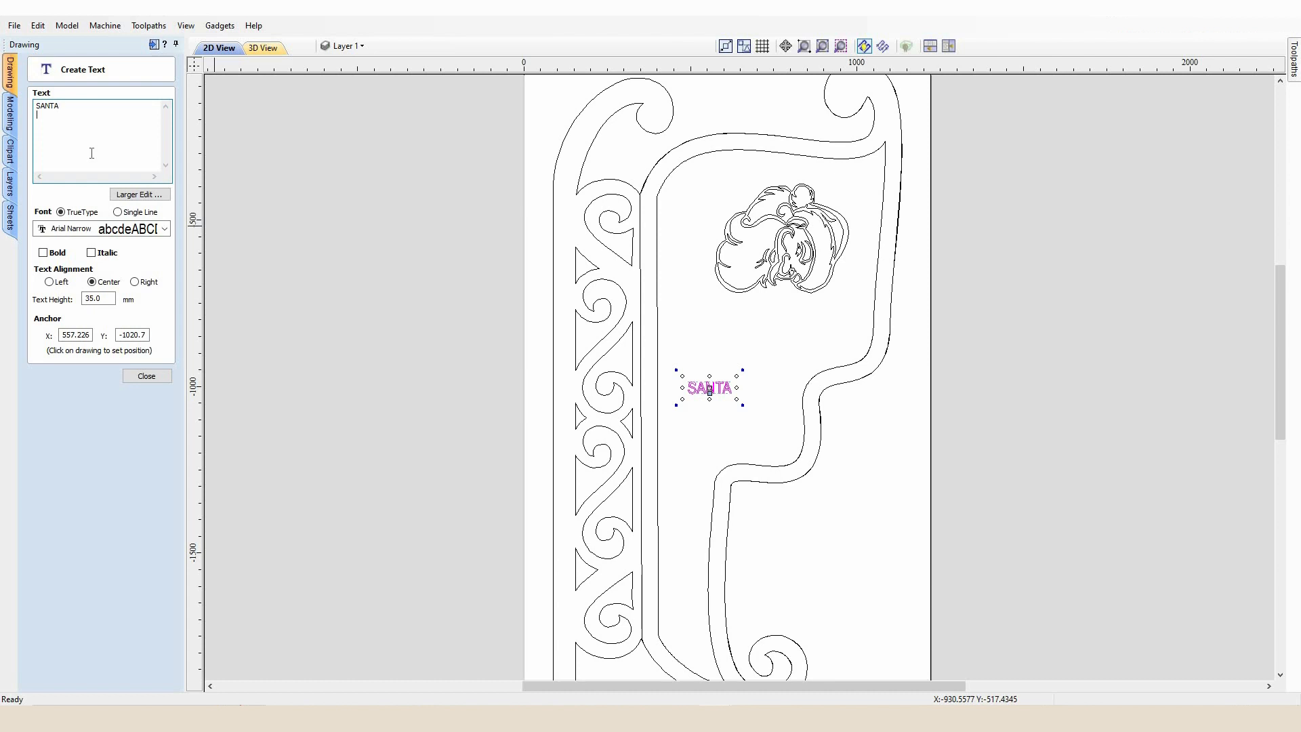
pyautogui.press('Return')
pyautogui.write('STOP ')
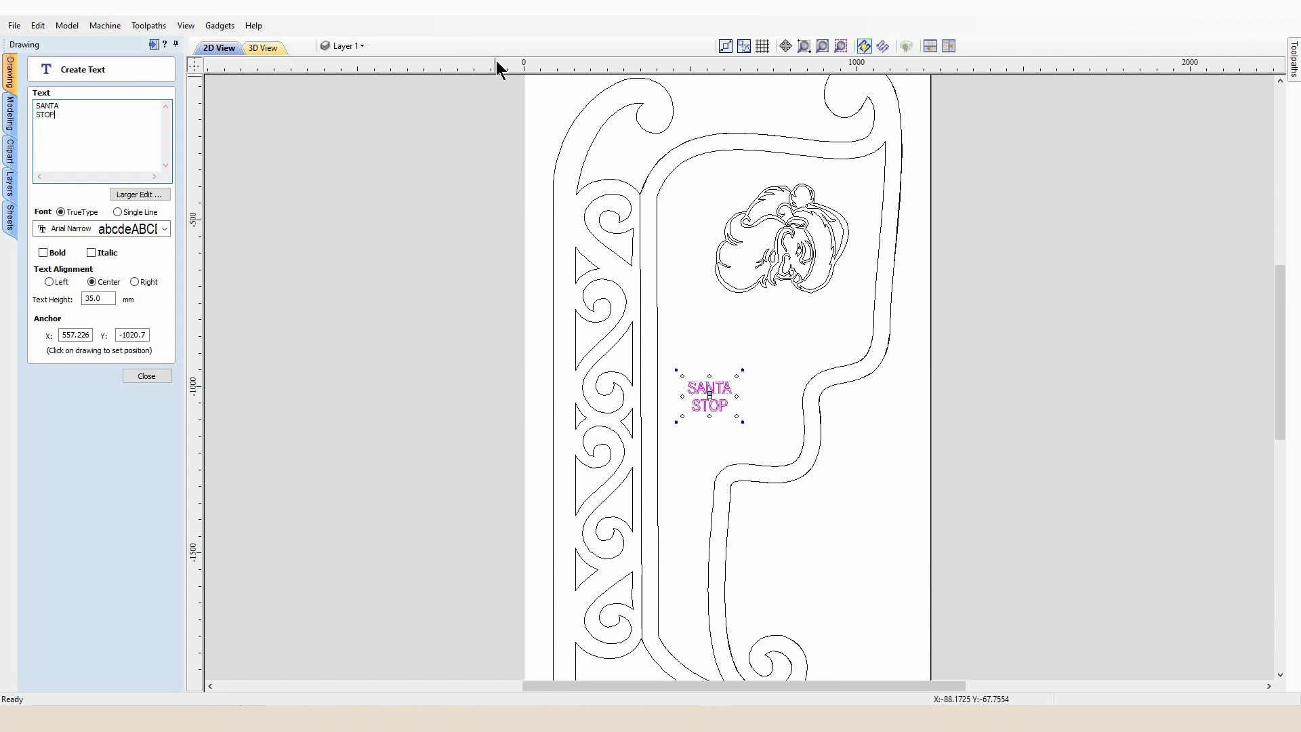
pyautogui.write('HERE')
pyautogui.click(139, 374)
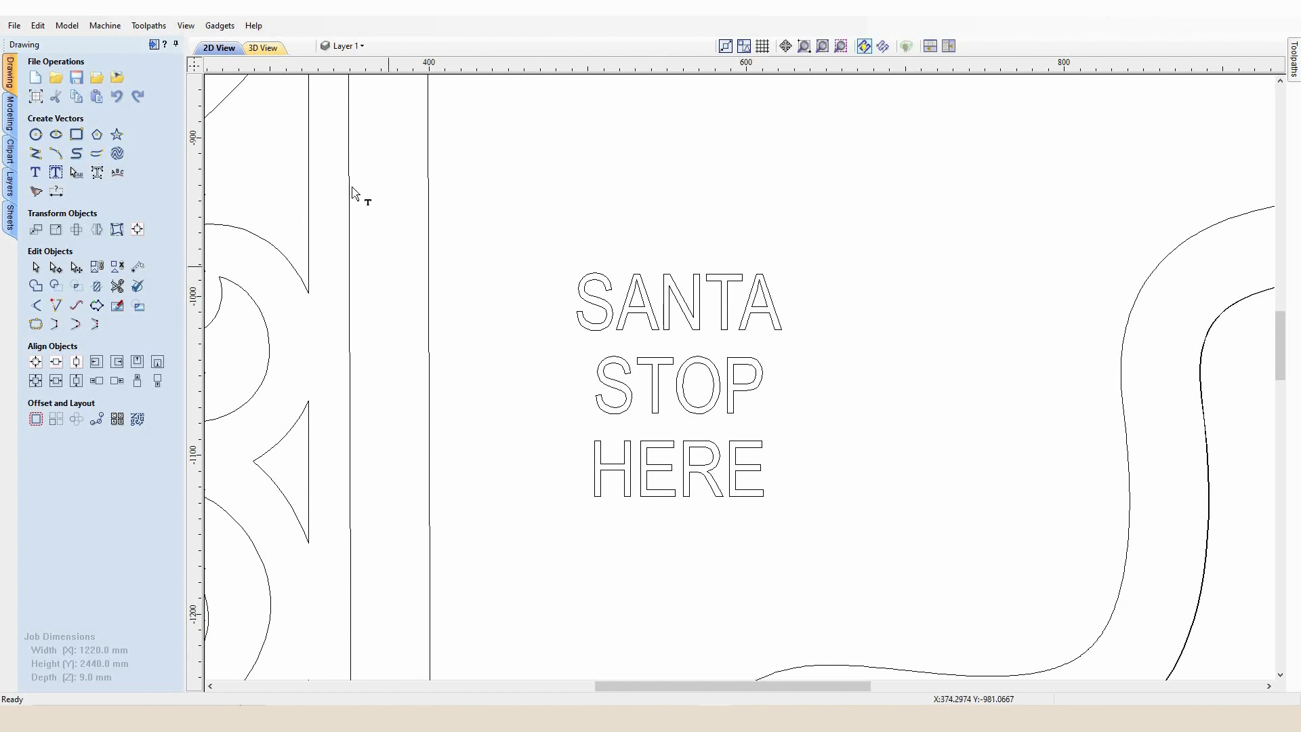
# Widen the letter spacing of each line of the SANTA STOP HERE text with the text spacing tool
pyautogui.click(76, 177)
pyautogui.click(666, 330)
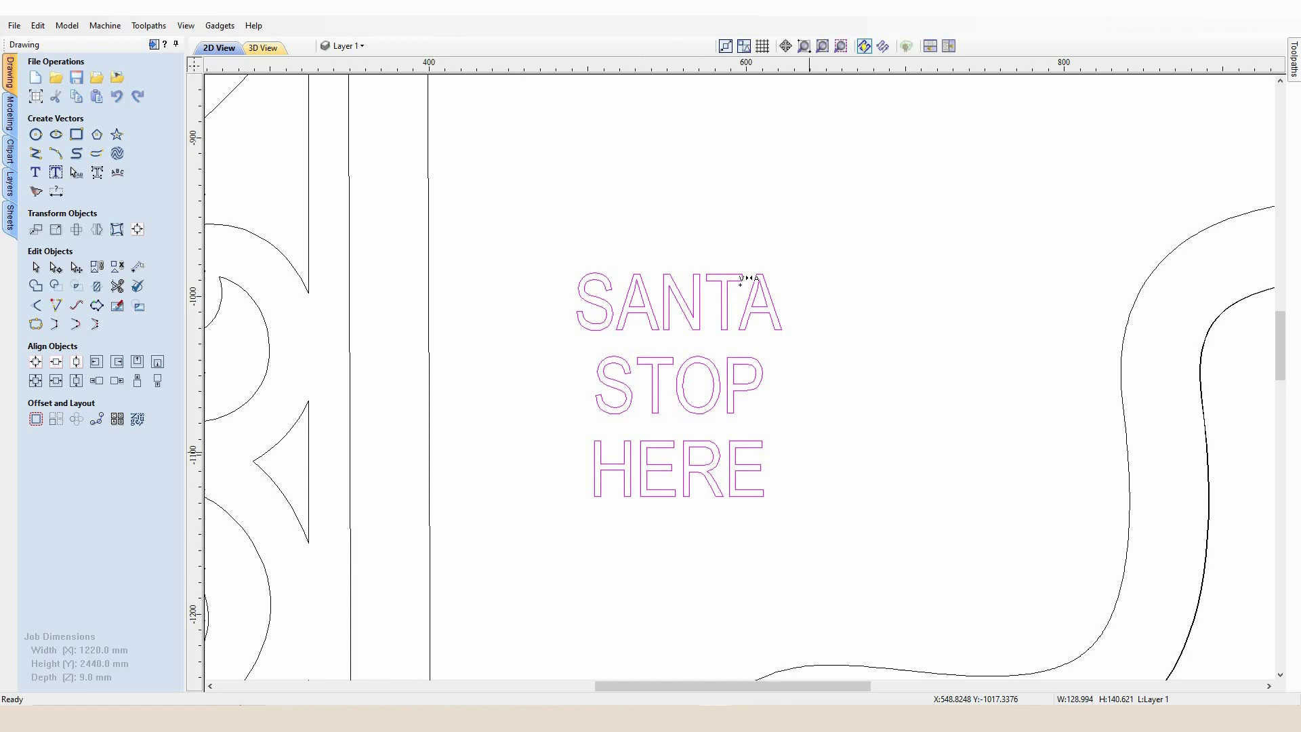
pyautogui.press('capslock')
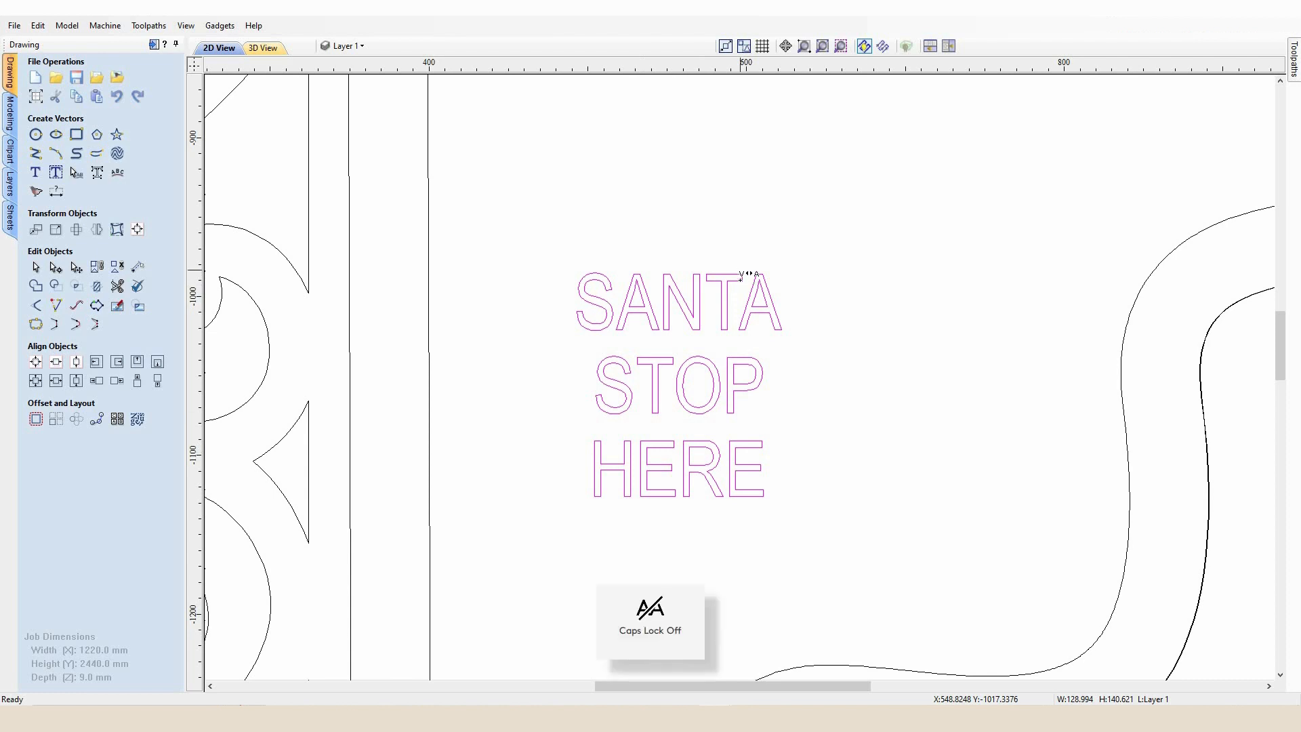
pyautogui.keyDown('shift'); pyautogui.click(616, 314); pyautogui.keyUp('shift')
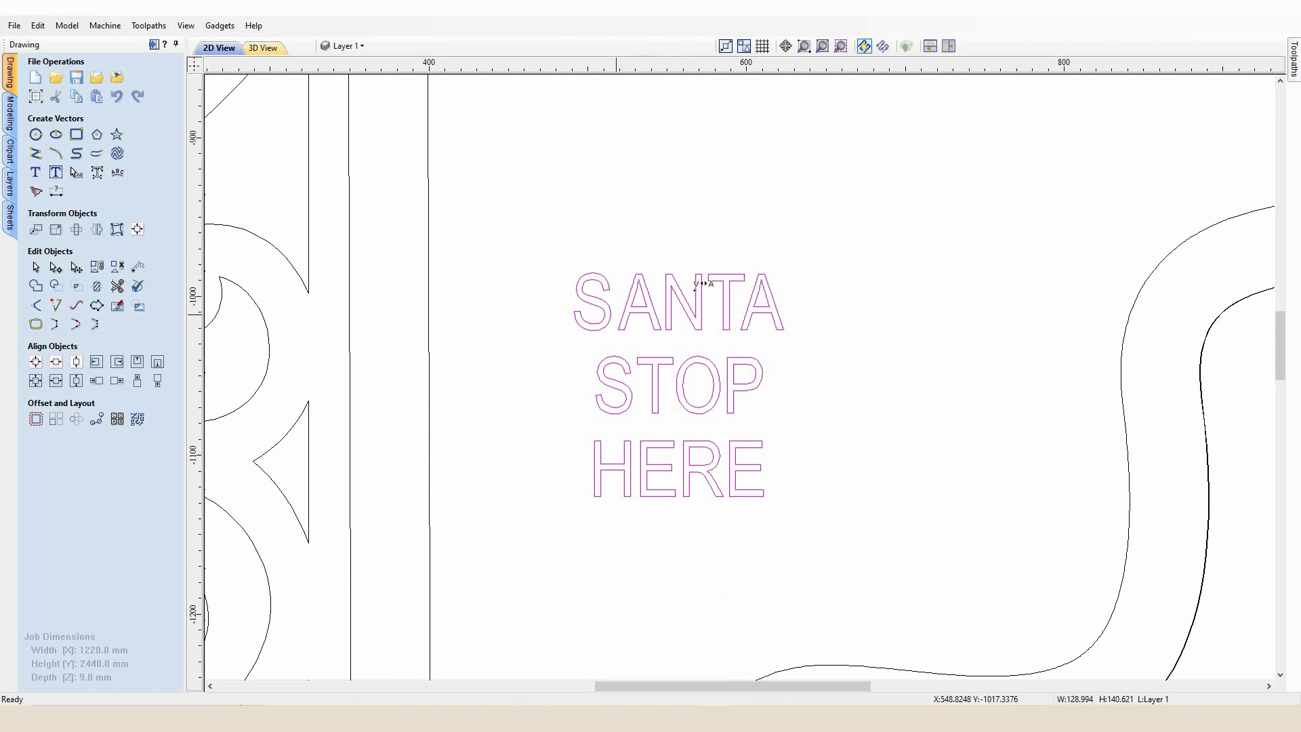
pyautogui.keyDown('shift'); pyautogui.click(662, 311); pyautogui.keyUp('shift')
pyautogui.keyDown('shift'); pyautogui.click(661, 310); pyautogui.keyUp('shift')
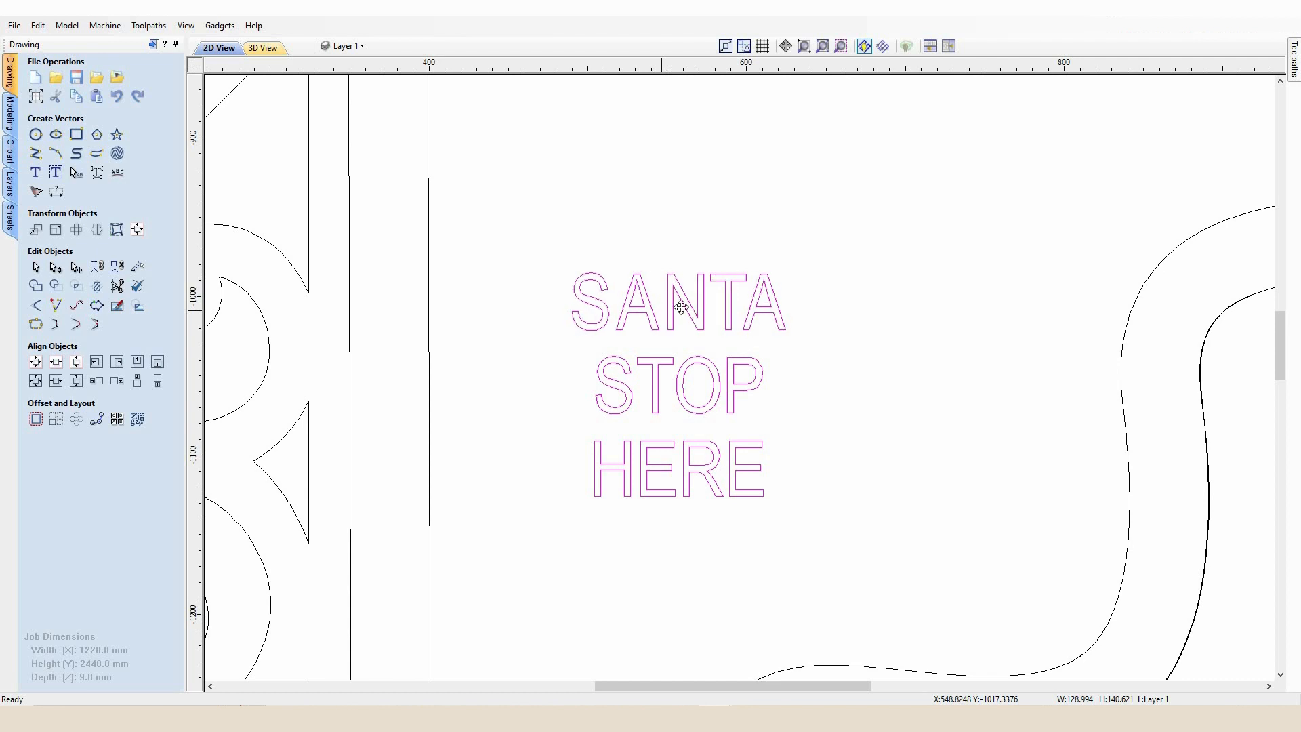
pyautogui.keyDown('shift'); pyautogui.click(724, 299); pyautogui.keyUp('shift')
pyautogui.keyDown('shift'); pyautogui.click(717, 307); pyautogui.keyUp('shift')
pyautogui.keyDown('shift'); pyautogui.click(744, 302); pyautogui.keyUp('shift')
pyautogui.keyDown('shift'); pyautogui.click(744, 300); pyautogui.keyUp('shift')
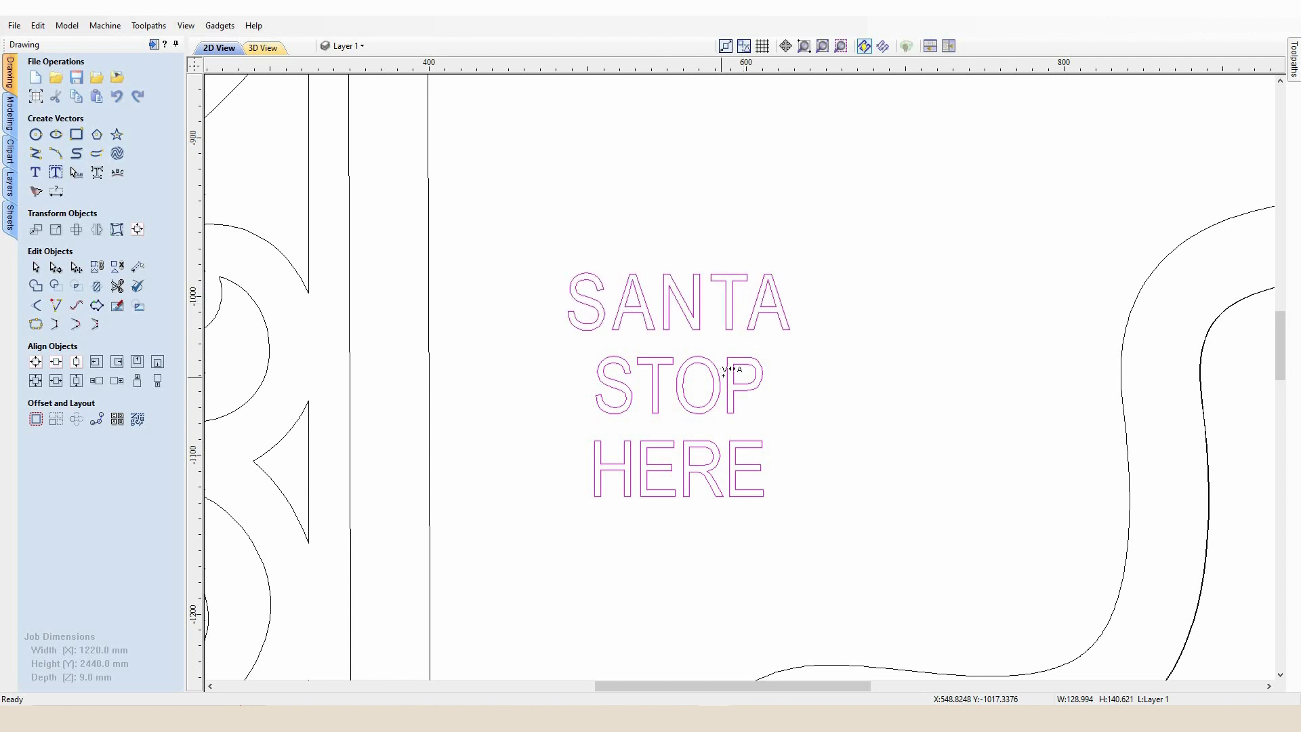
pyautogui.keyDown('shift'); pyautogui.click(724, 374); pyautogui.keyUp('shift')
pyautogui.keyDown('shift'); pyautogui.click(723, 371); pyautogui.keyUp('shift')
pyautogui.keyDown('shift'); pyautogui.click(723, 371); pyautogui.keyUp('shift')
pyautogui.keyDown('shift'); pyautogui.click(673, 377); pyautogui.keyUp('shift')
pyautogui.keyDown('shift'); pyautogui.click(672, 376); pyautogui.keyUp('shift')
pyautogui.keyDown('shift'); pyautogui.click(633, 383); pyautogui.keyUp('shift')
pyautogui.keyDown('shift'); pyautogui.click(633, 383); pyautogui.keyUp('shift')
pyautogui.keyDown('shift'); pyautogui.click(637, 467); pyautogui.keyUp('shift')
pyautogui.keyDown('shift'); pyautogui.click(680, 456); pyautogui.keyUp('shift')
pyautogui.keyDown('shift'); pyautogui.click(736, 456); pyautogui.keyUp('shift')
pyautogui.keyDown('shift'); pyautogui.click(737, 456); pyautogui.keyUp('shift')
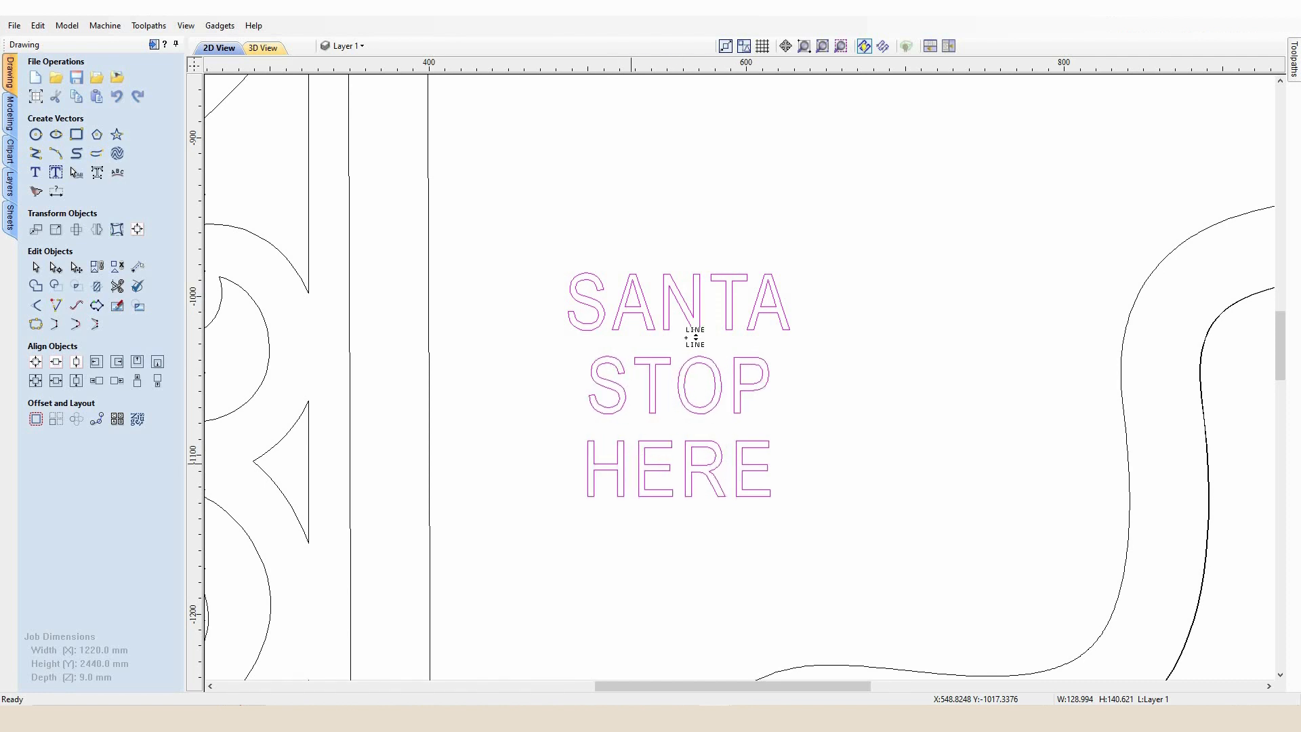
pyautogui.keyDown('shift'); pyautogui.click(665, 302); pyautogui.keyUp('shift')
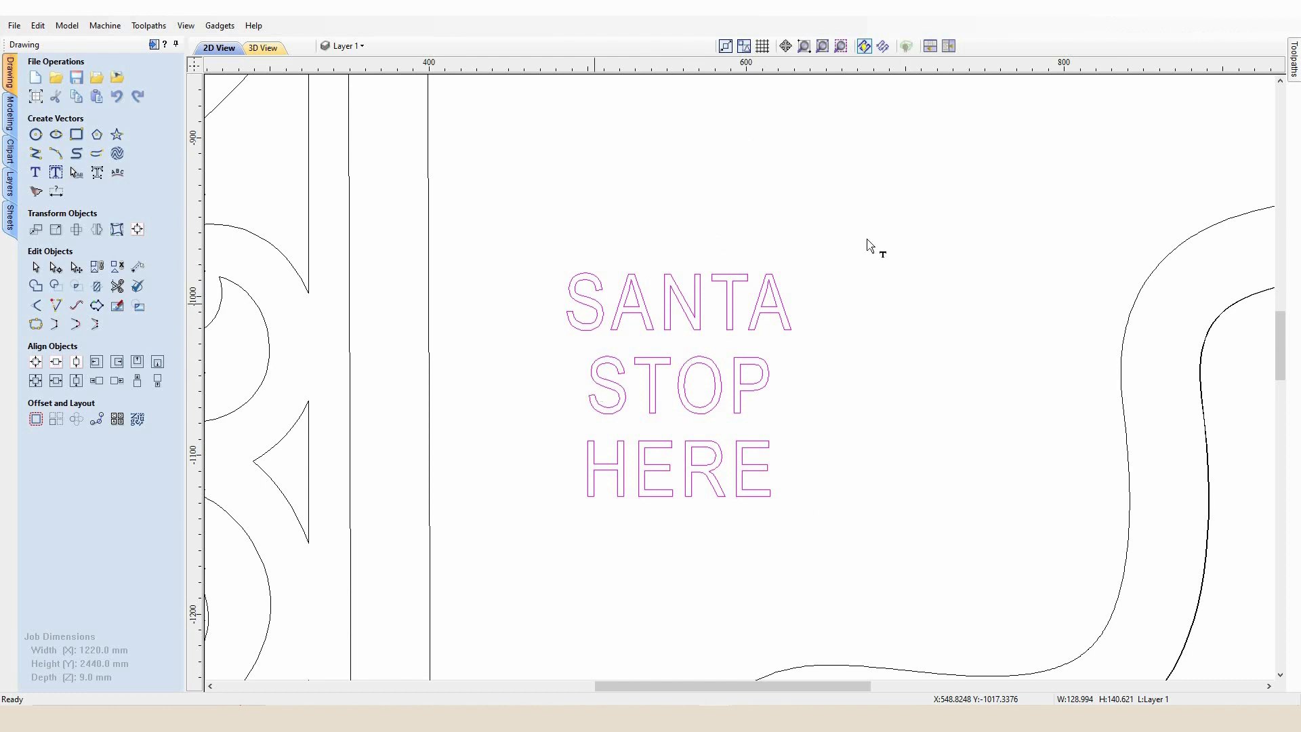
pyautogui.click(664, 231)
# Rotate the SANTA STOP HERE text by 270 degrees about its centre
pyautogui.scroll(-2, 718, 298)
pyautogui.moveTo(747, 352); pyautogui.dragTo(672, 282)
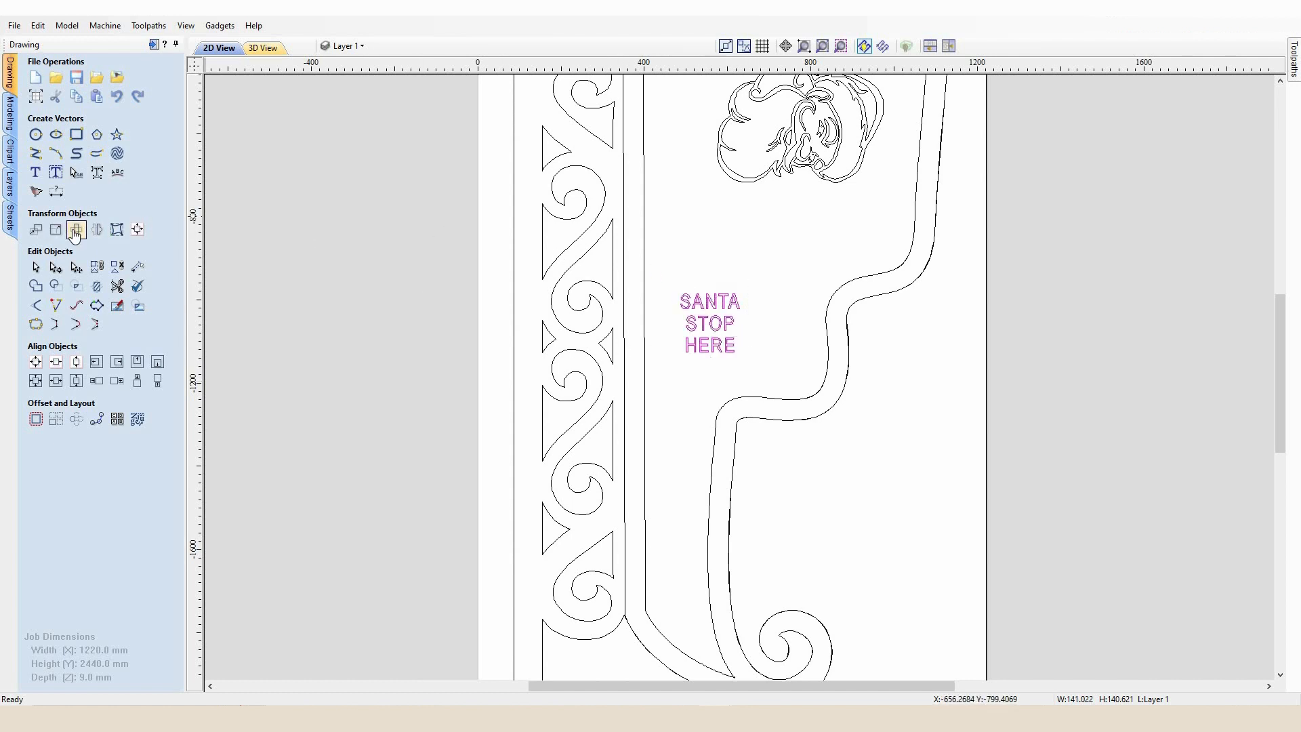
pyautogui.click(75, 230)
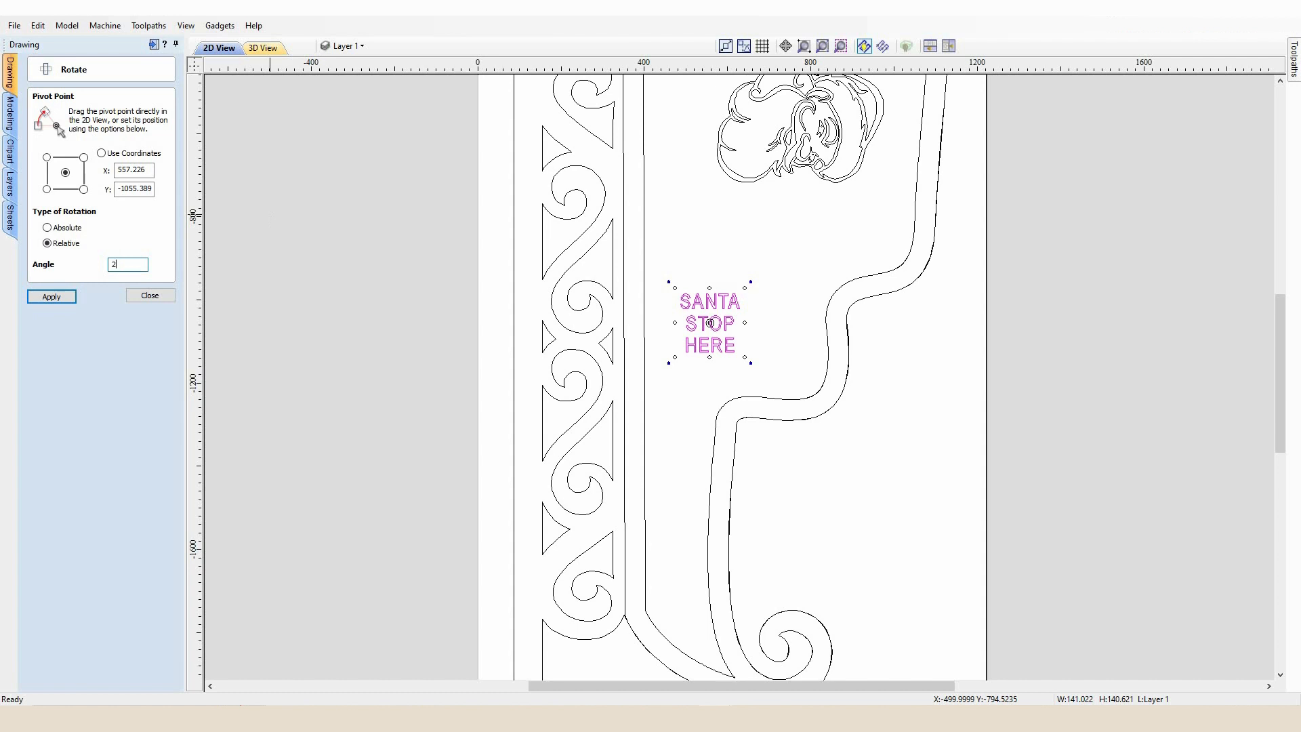
pyautogui.press('Return')
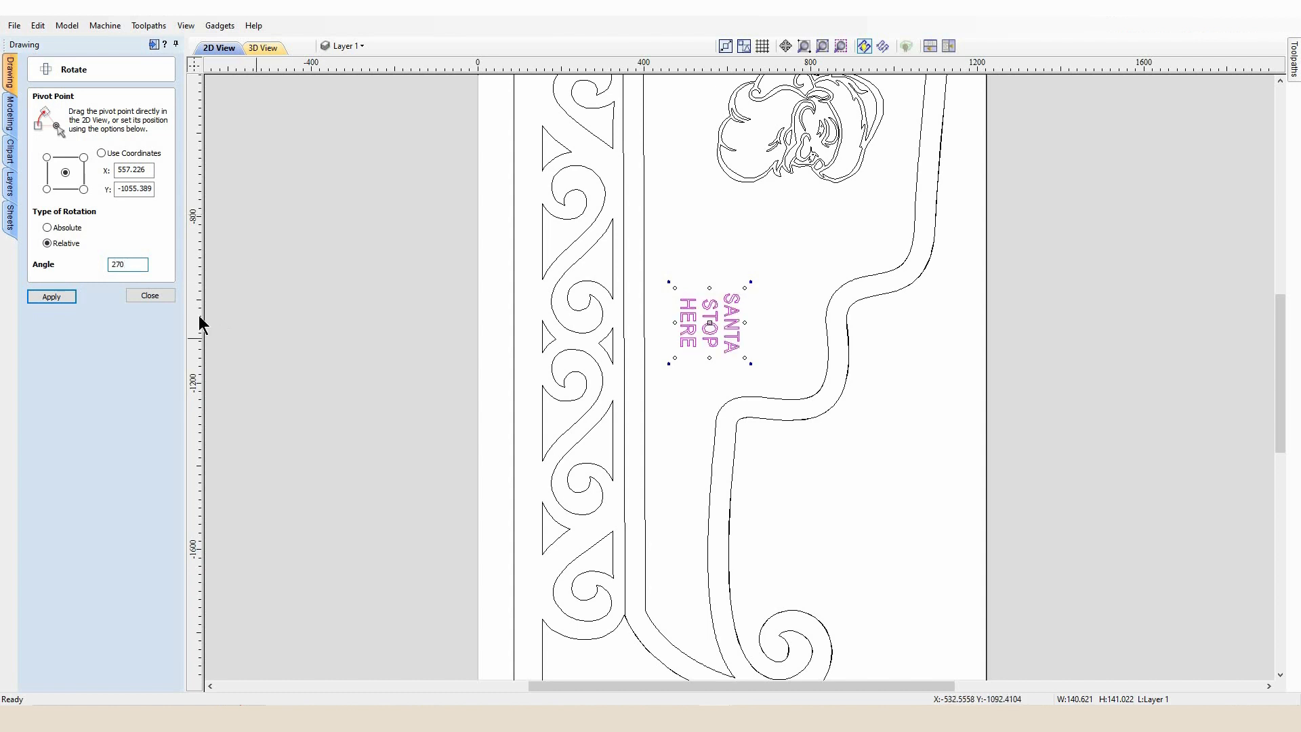
pyautogui.click(168, 296)
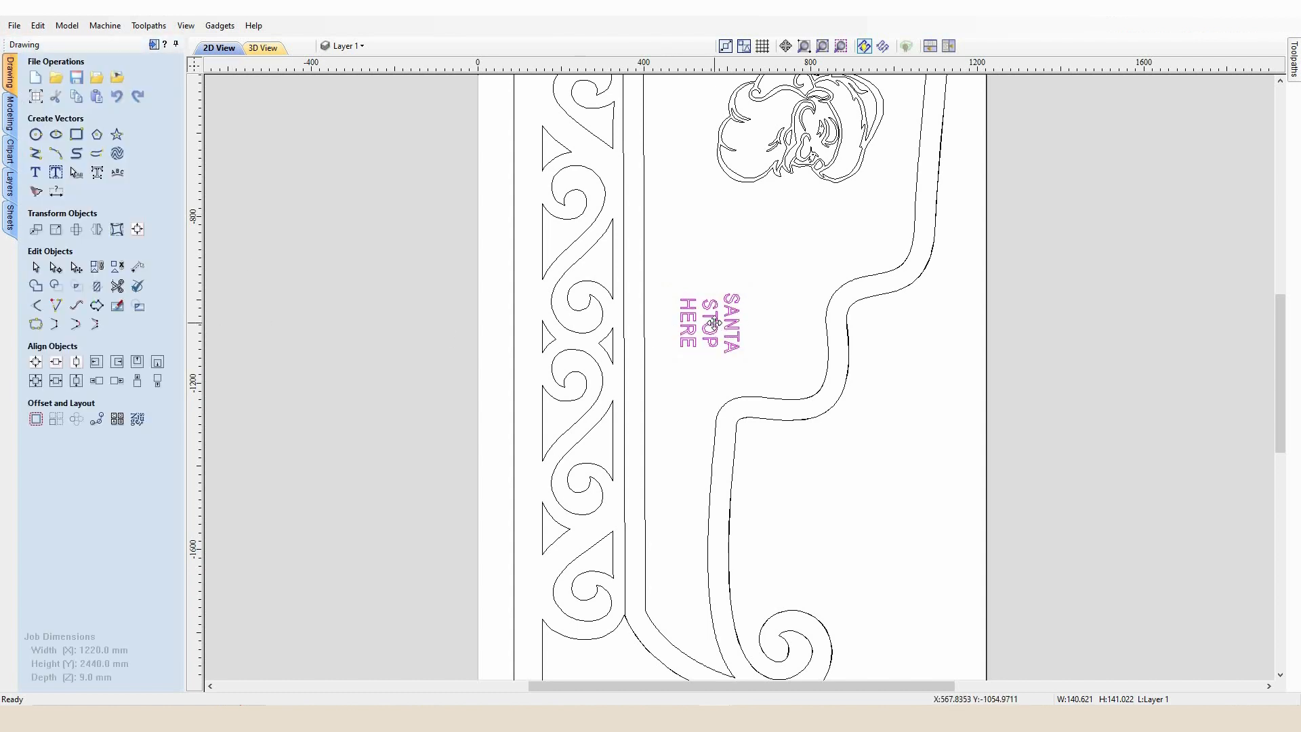
# Move the rotated text up beneath the Santa head inside the sleigh panel
pyautogui.moveTo(720, 331); pyautogui.dragTo(772, 263)
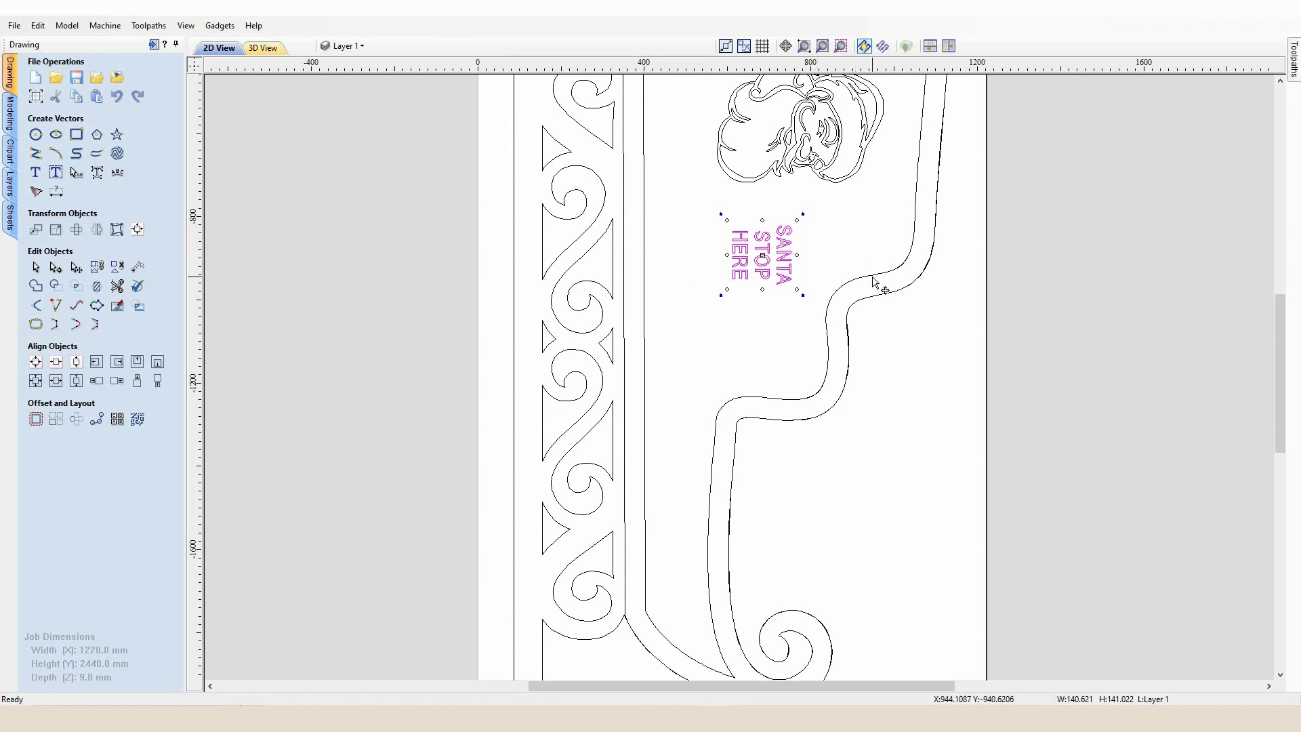
pyautogui.scroll(-5, 874, 258)
pyautogui.scroll(3, 884, 268)
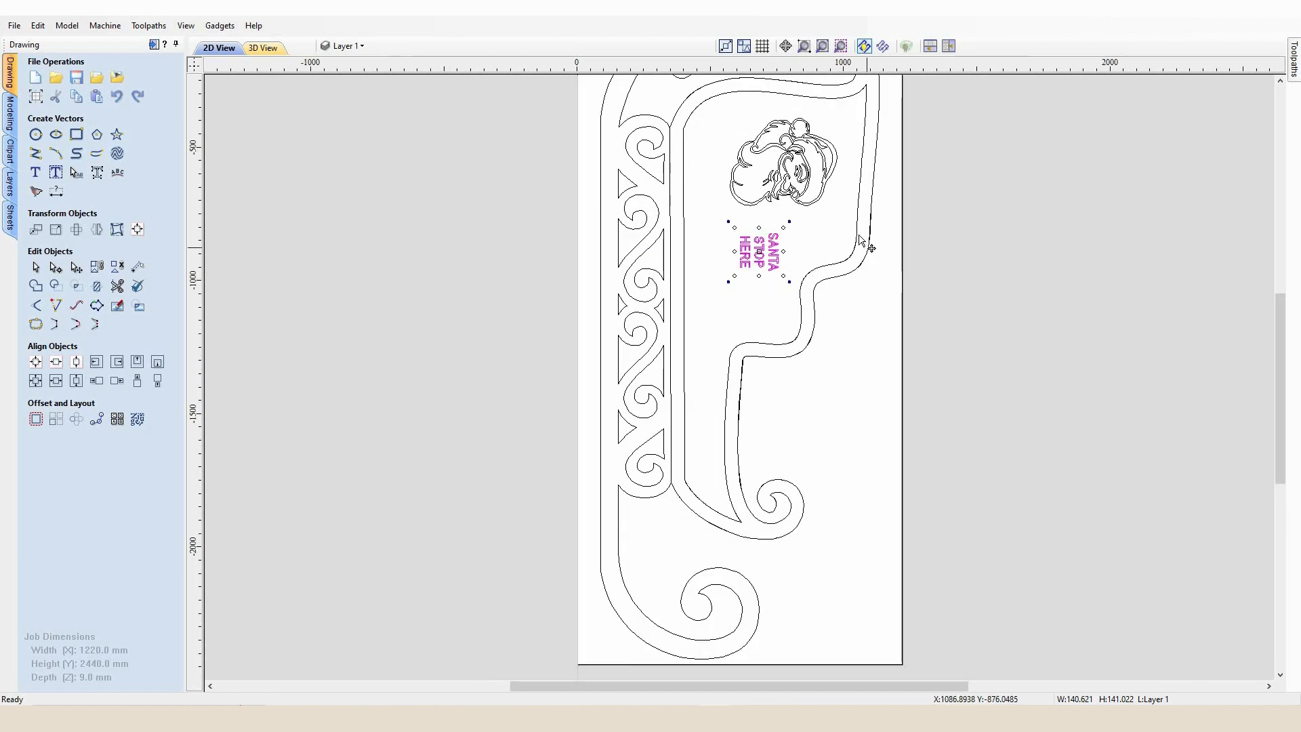
# Add a second sheet and move the inner body outlines onto it by cutting and pasting
pyautogui.click(861, 252)
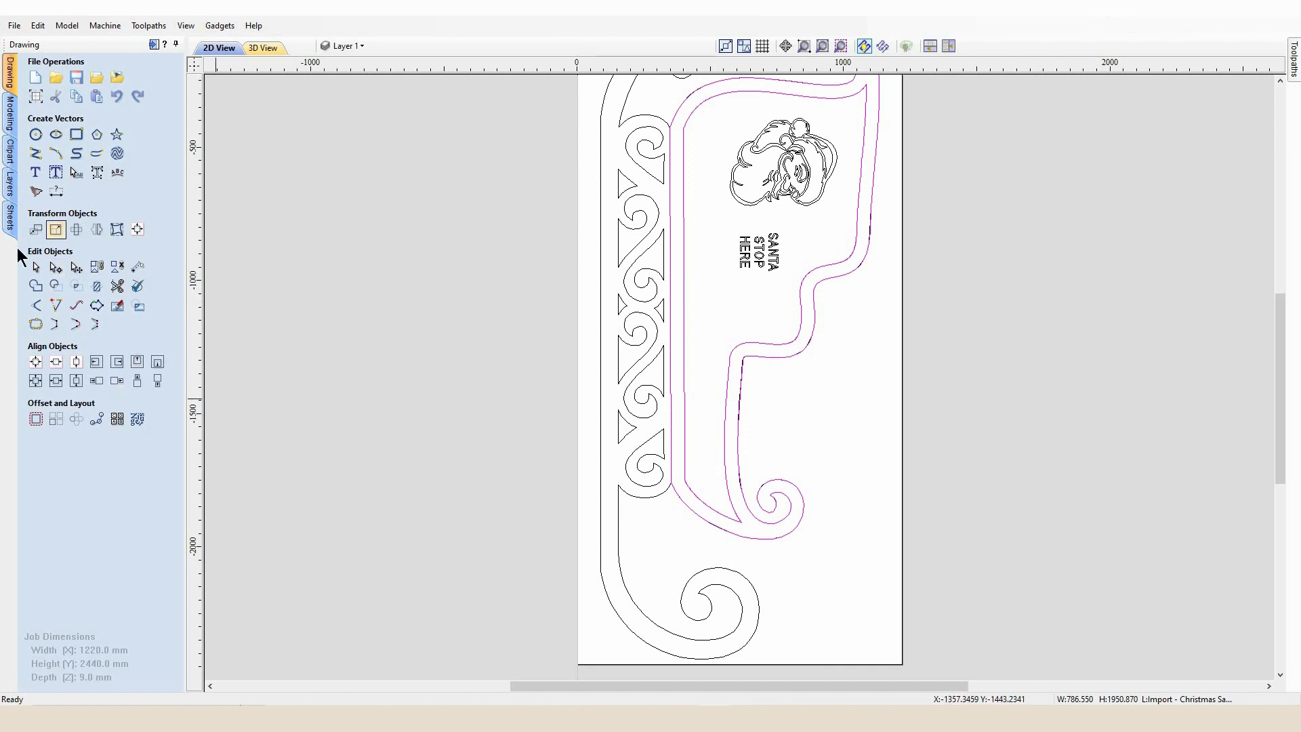
pyautogui.click(10, 218)
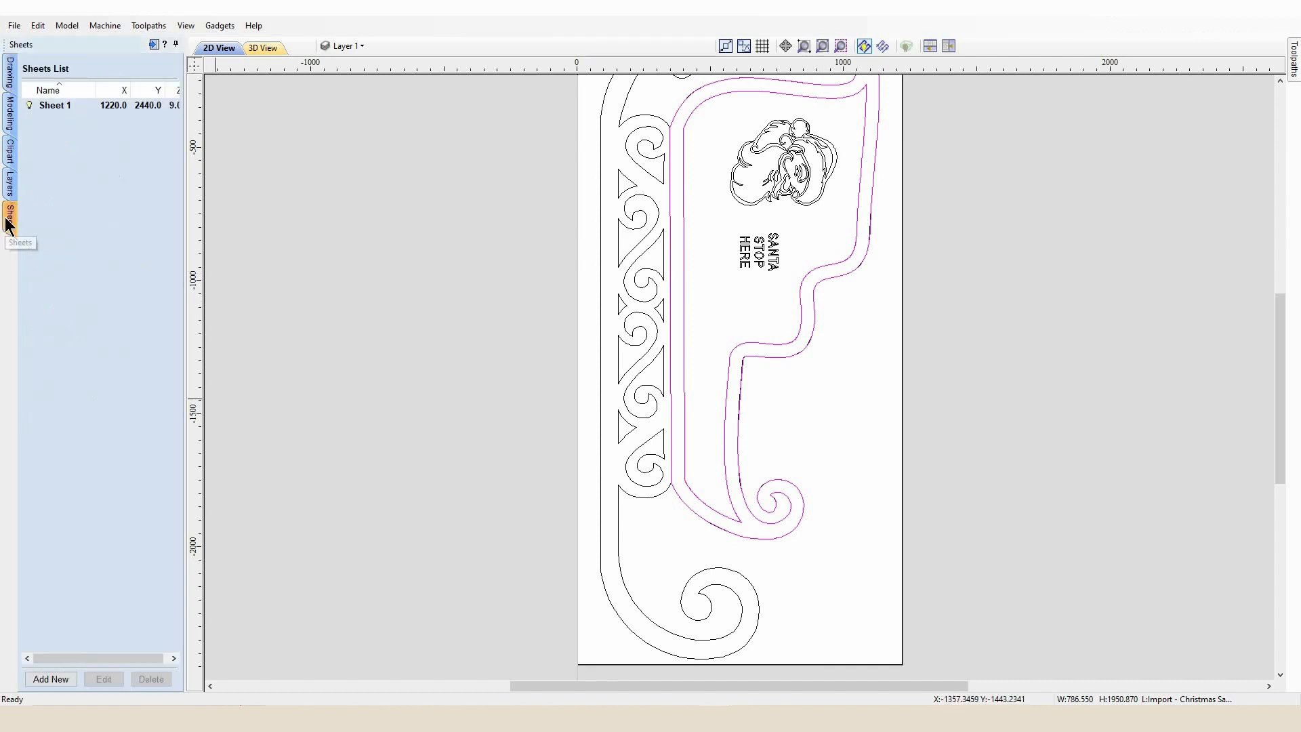
pyautogui.click(49, 678)
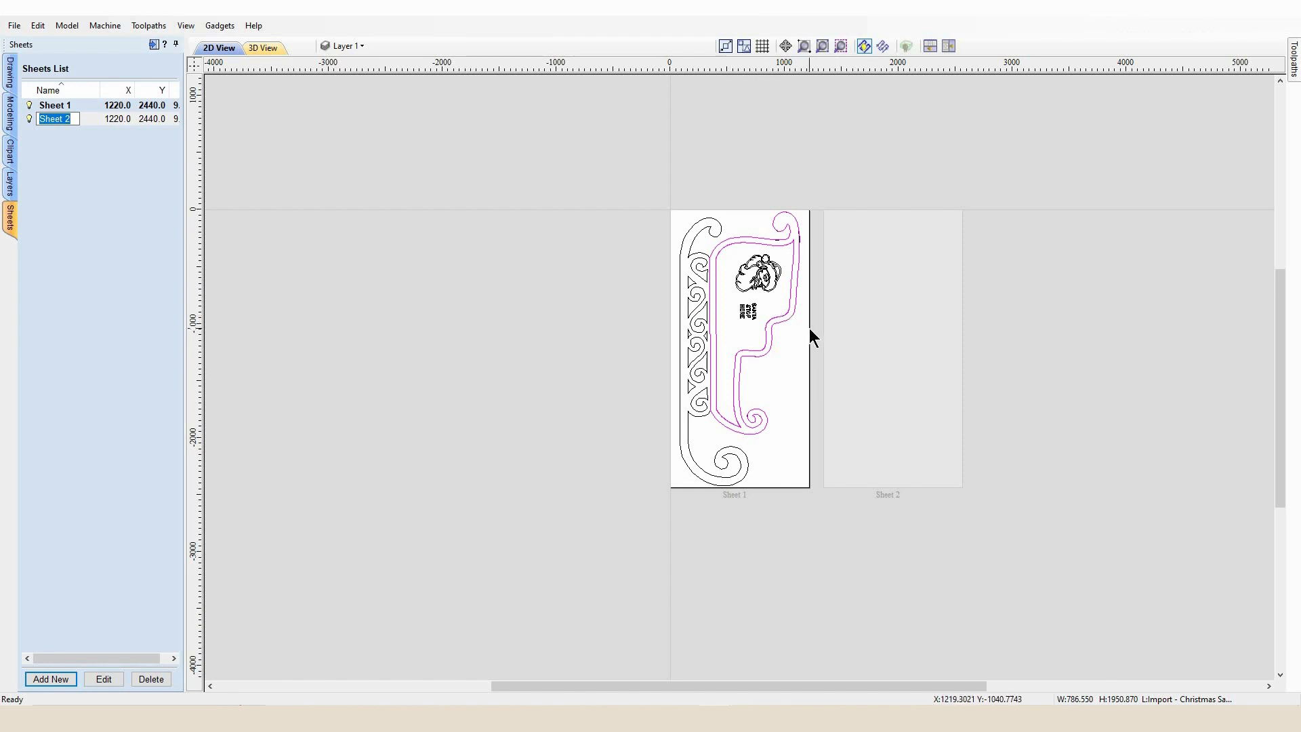
pyautogui.press('Escape')
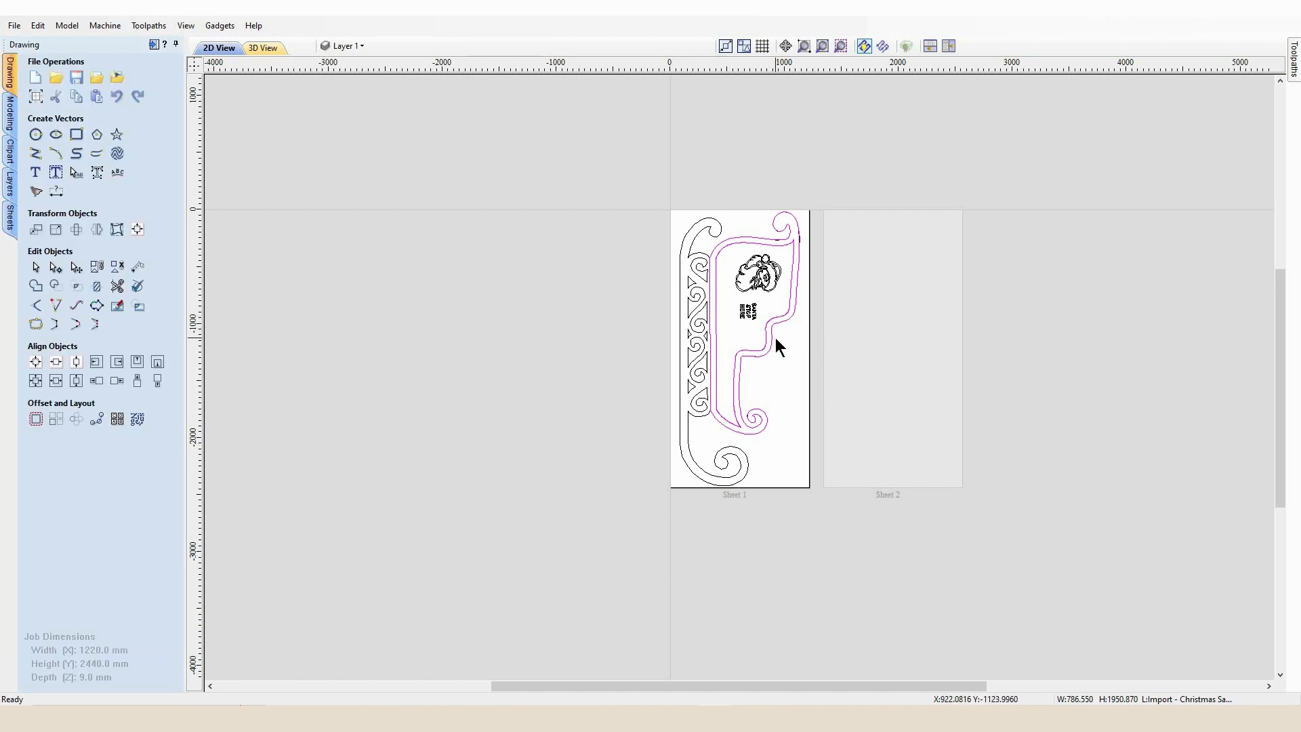
pyautogui.hotkey('ctrl', 'x')
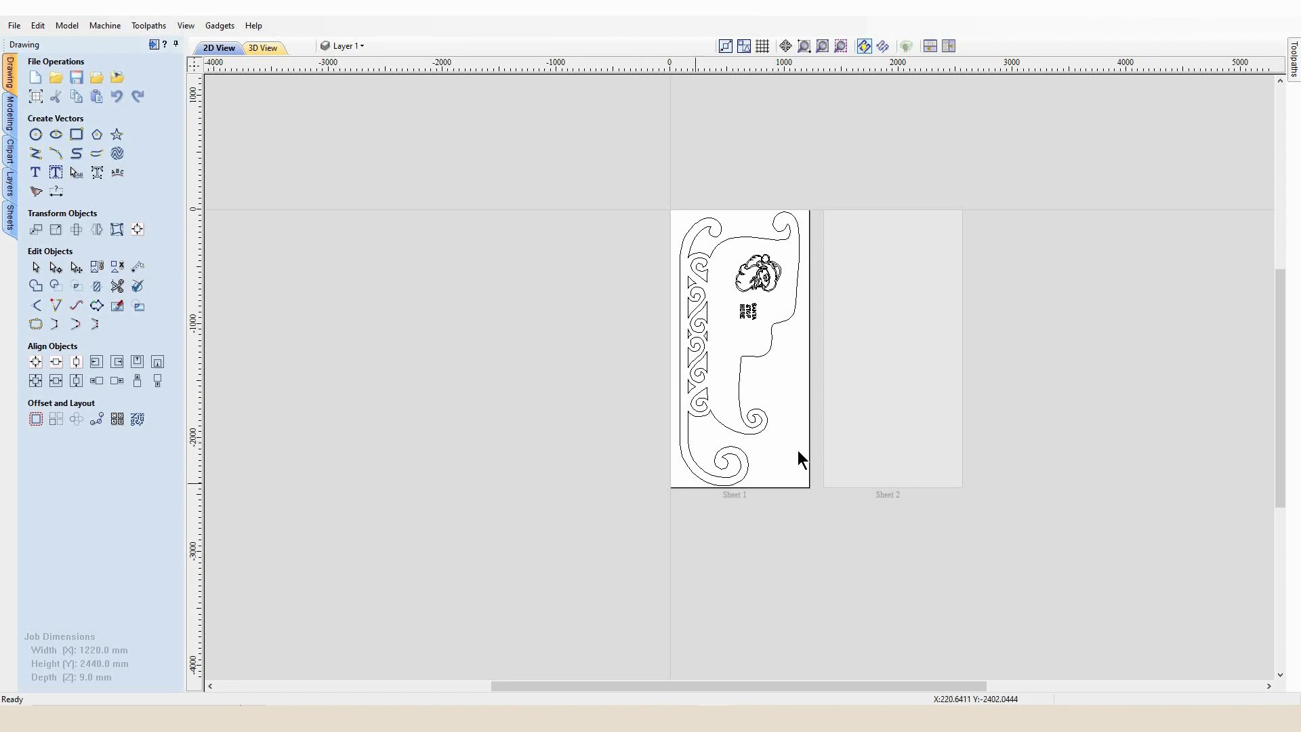
pyautogui.click(877, 343)
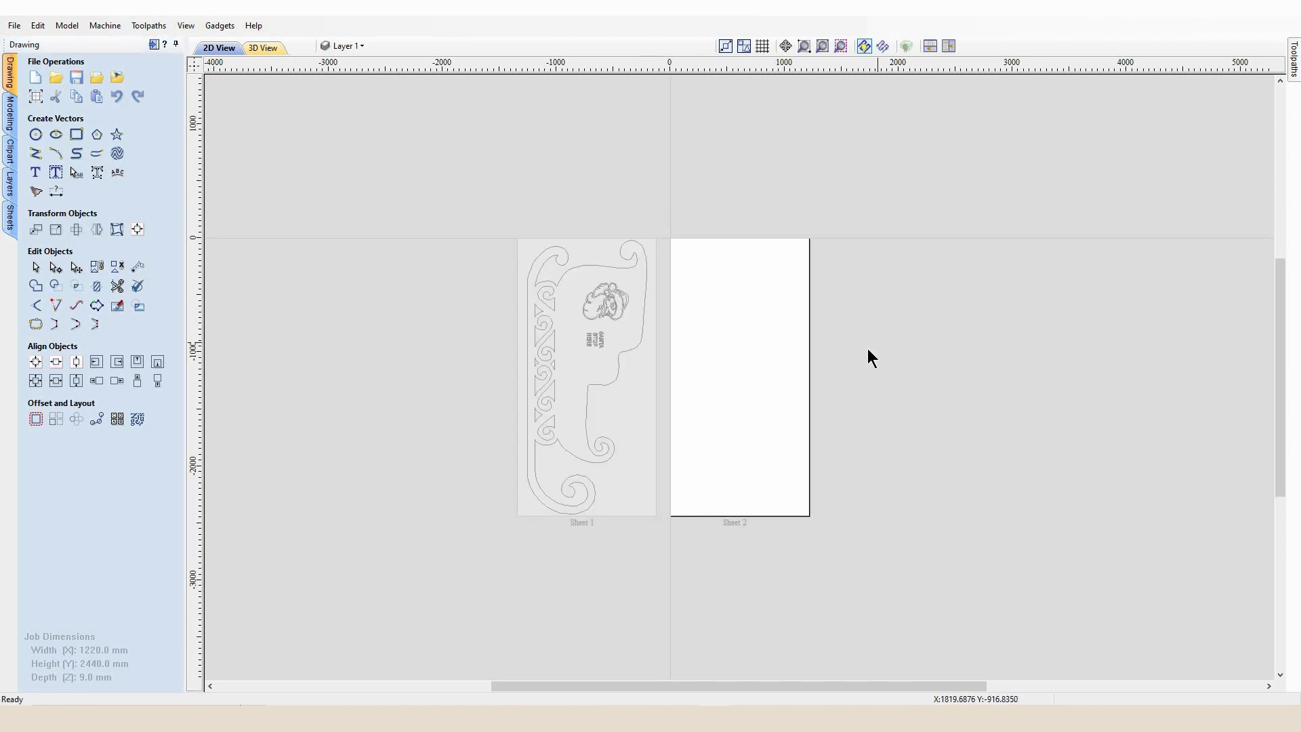
pyautogui.hotkey('ctrl', 'v')
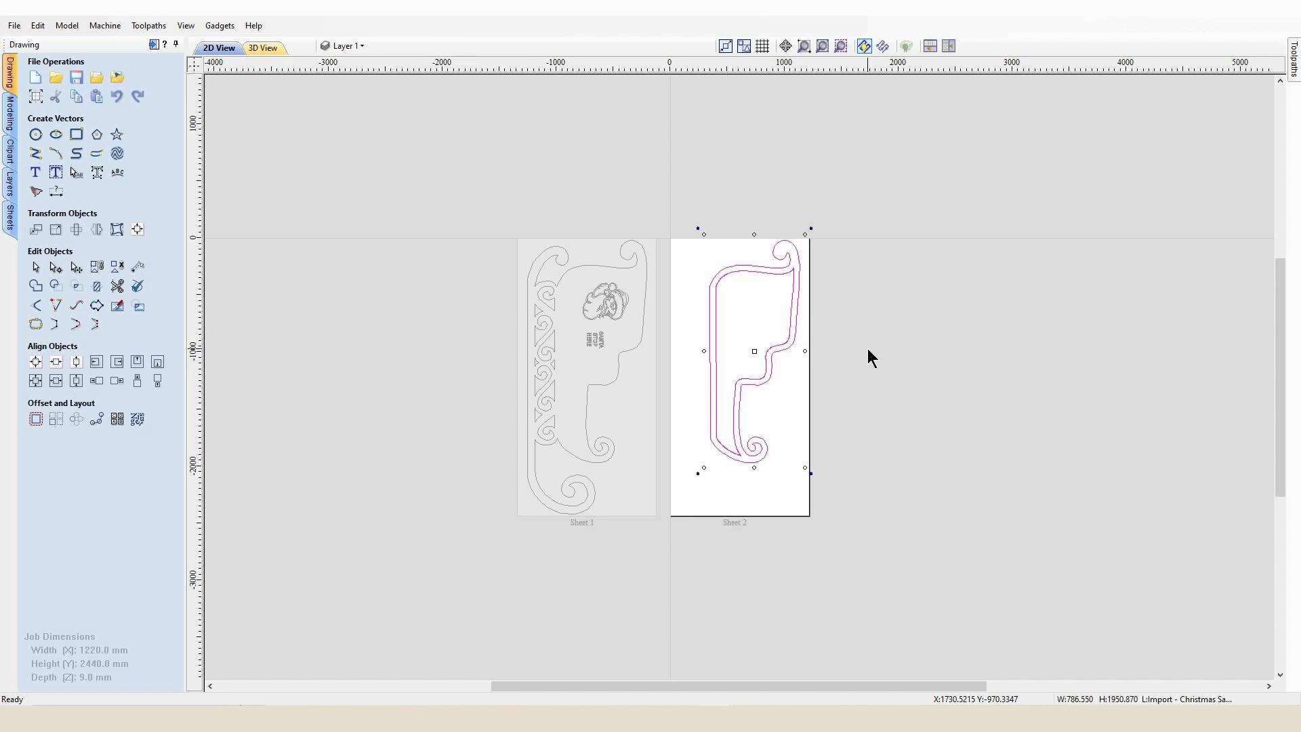
# Position the pasted outlines on Sheet 2, deselect them, and switch back to Sheet 1
pyautogui.moveTo(758, 350); pyautogui.dragTo(725, 355)
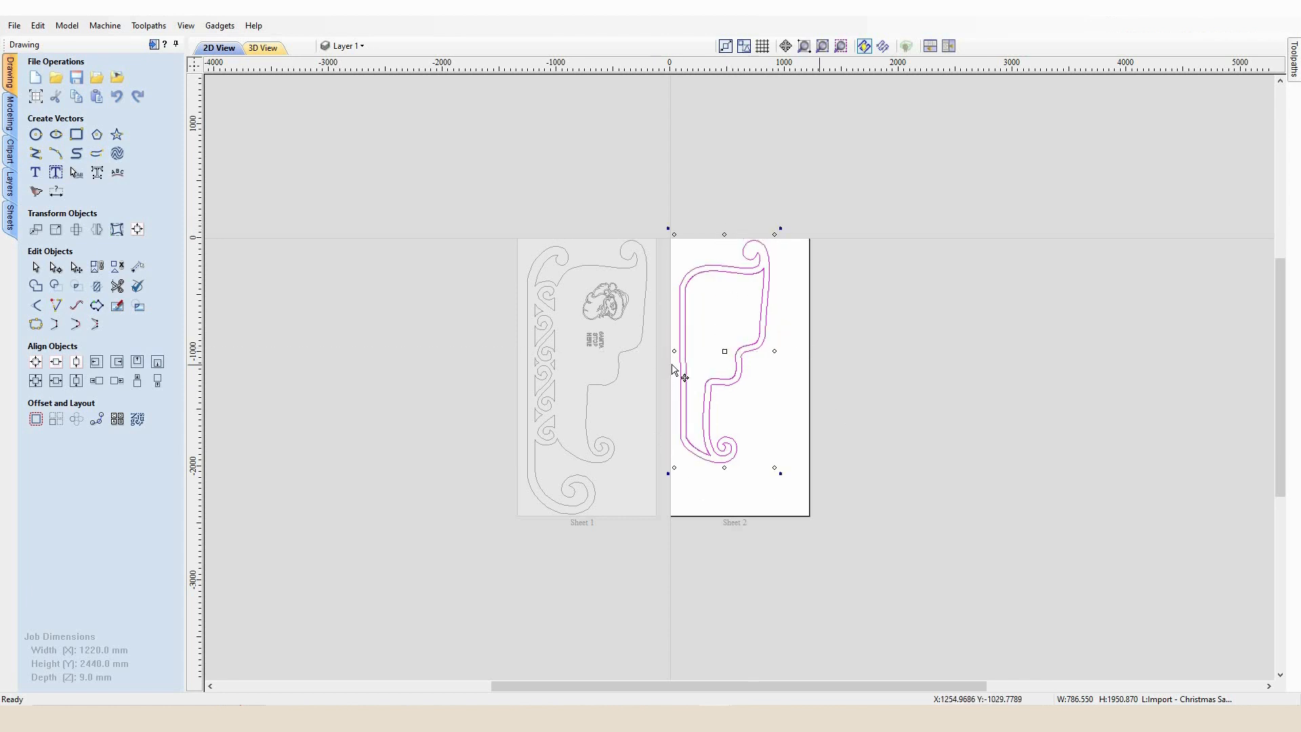
pyautogui.click(637, 425)
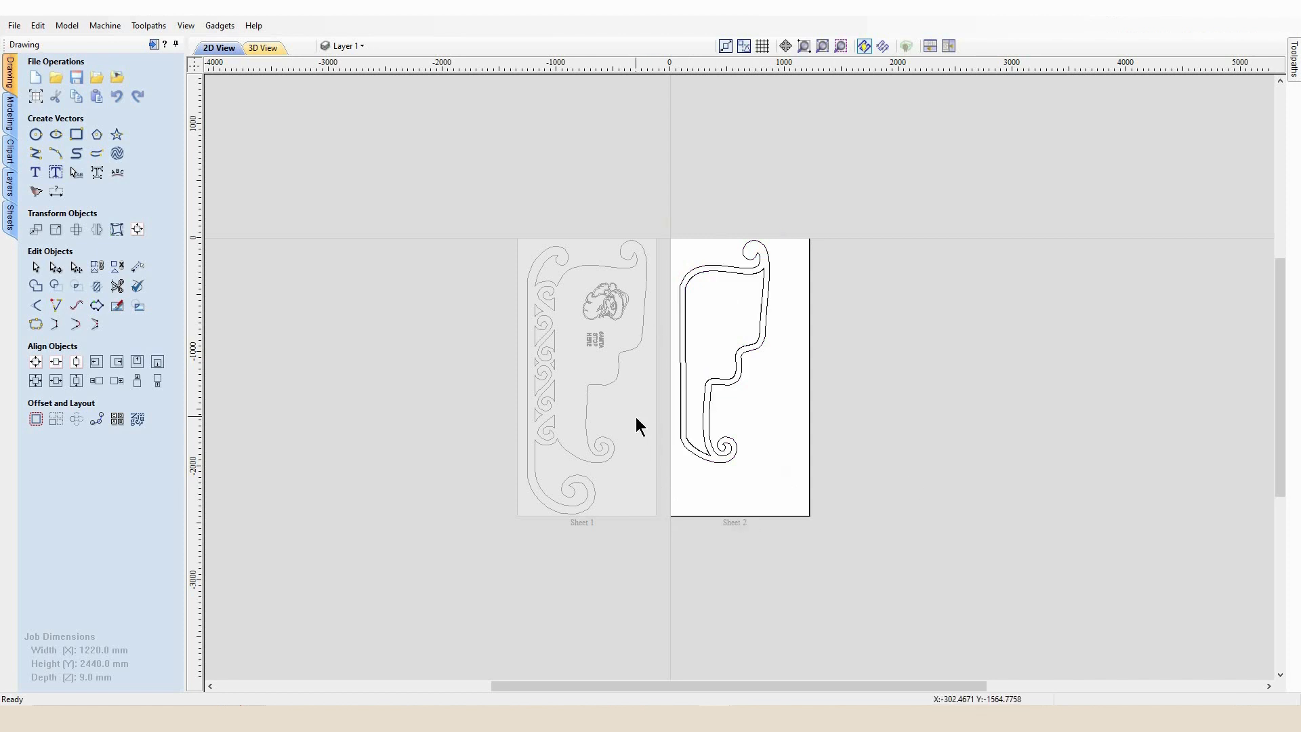
pyautogui.click(634, 427)
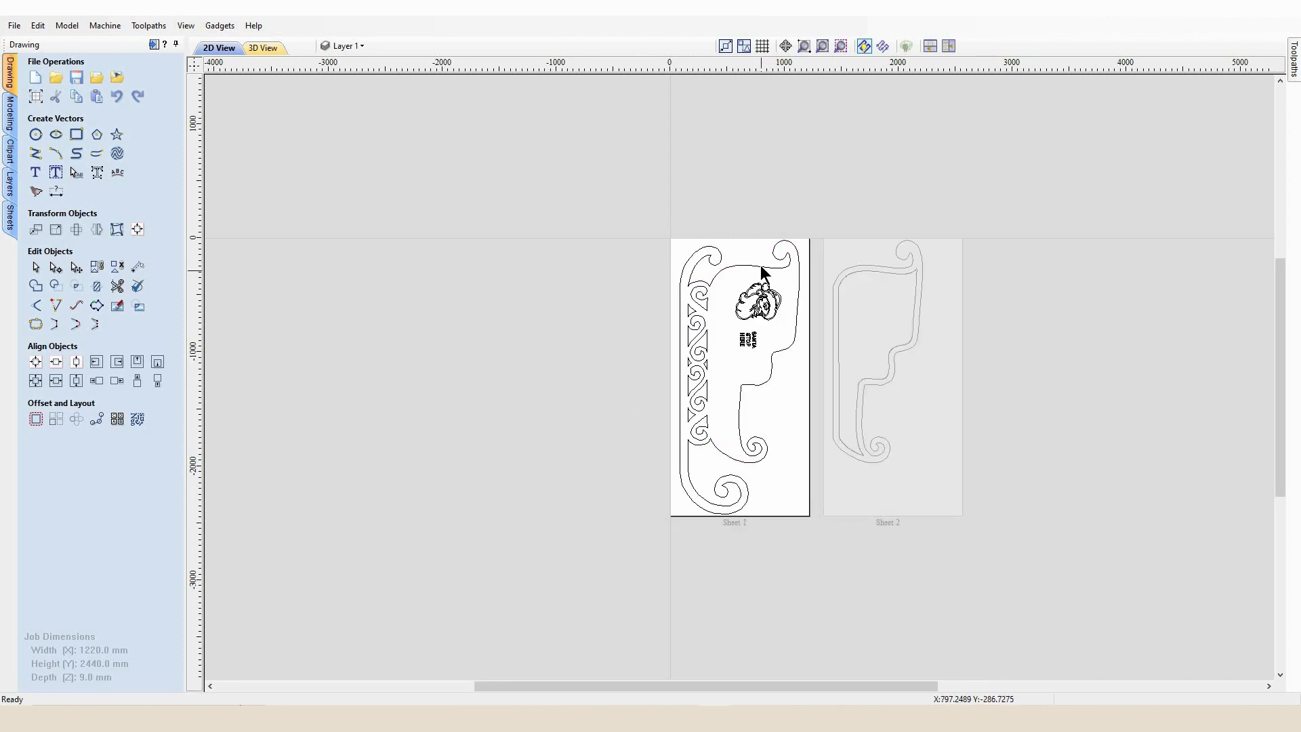
# Create an inside 2D profile toolpath, 10 mm deep with the 3.175 end mill, for the left border's scroll cut-outs
pyautogui.click(1294, 54)
pyautogui.click(1292, 44)
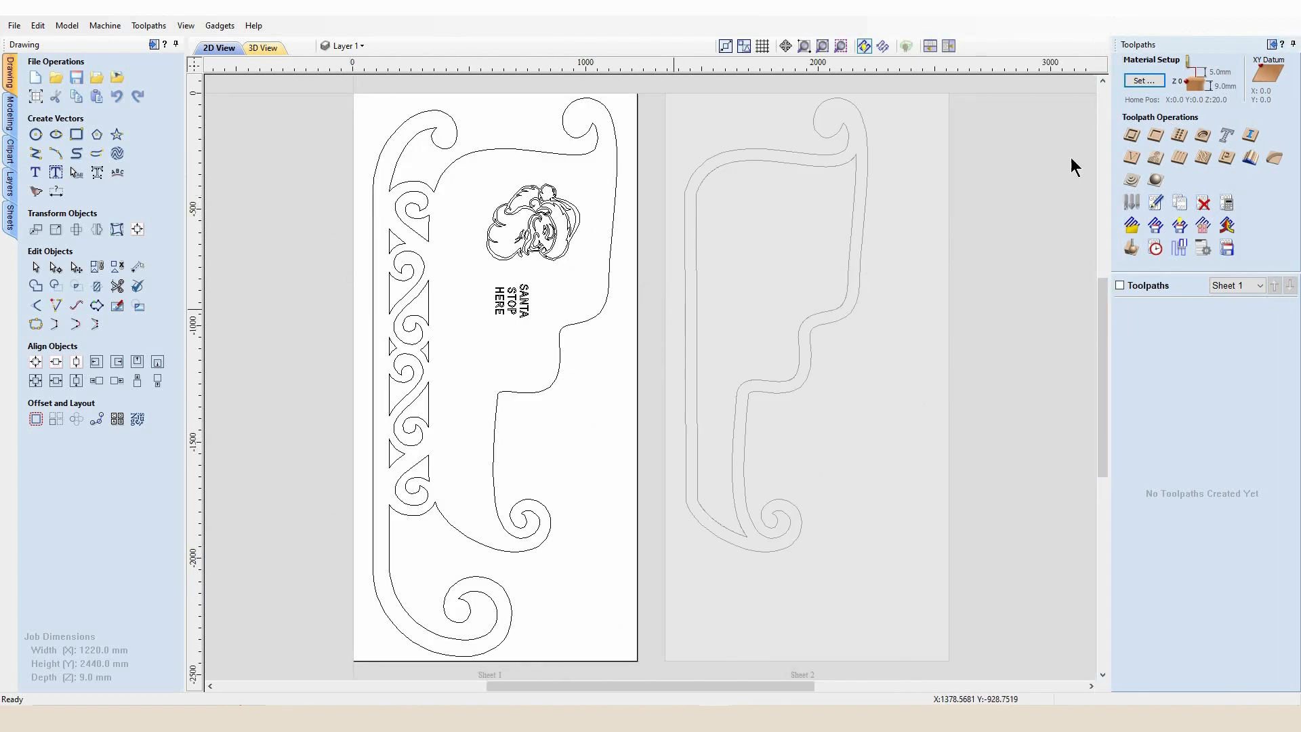
pyautogui.click(1129, 136)
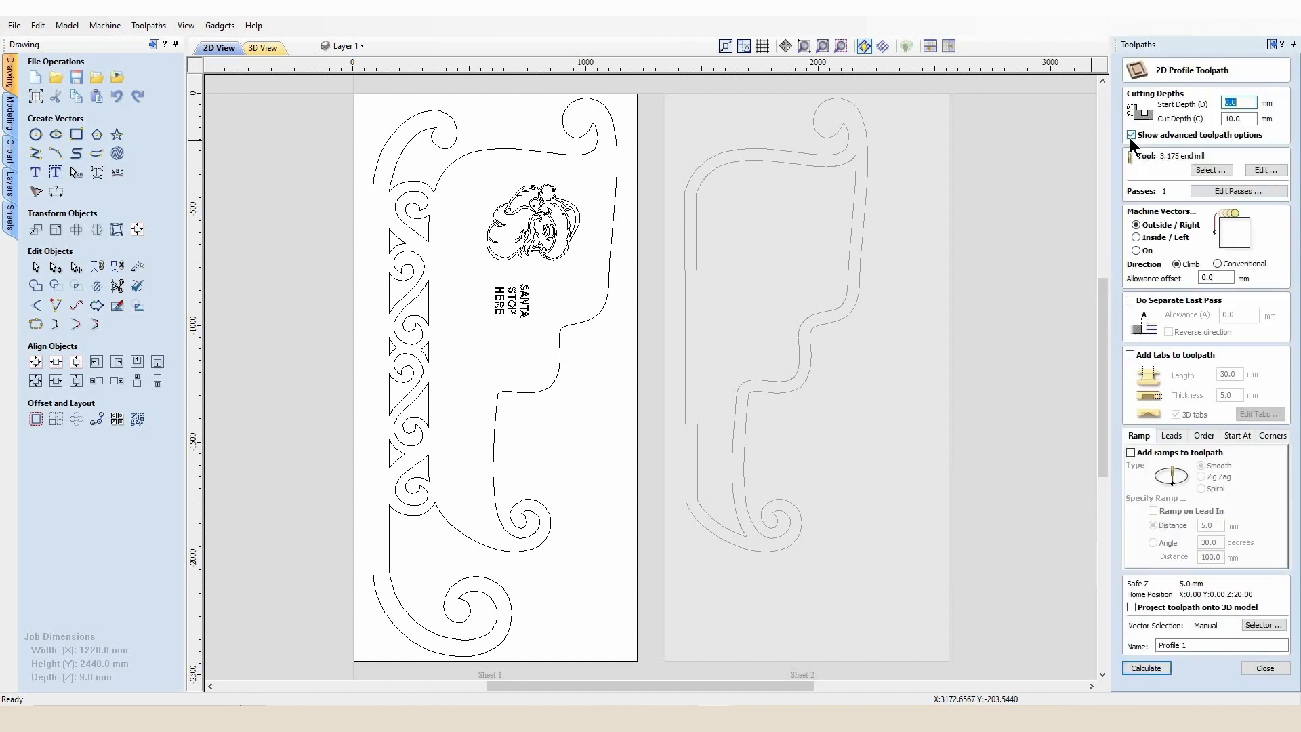
pyautogui.click(1135, 237)
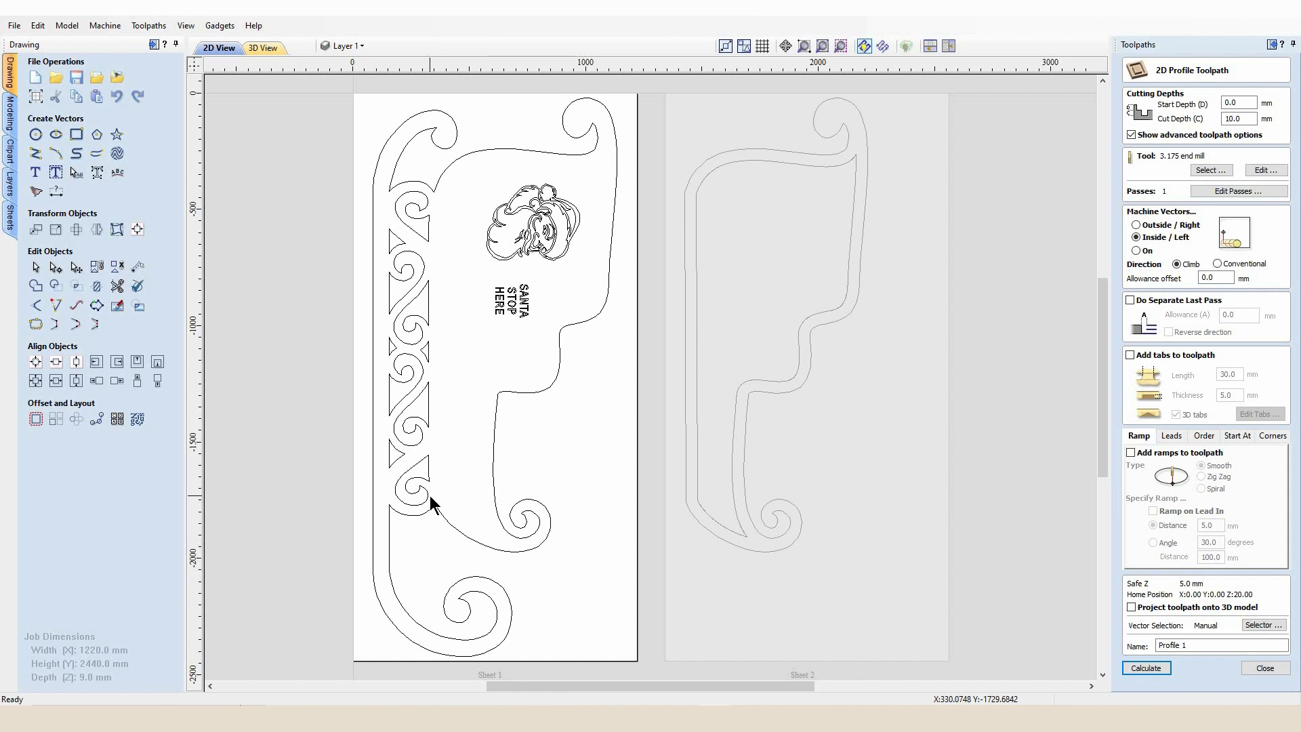
pyautogui.moveTo(408, 429); pyautogui.dragTo(389, 204)
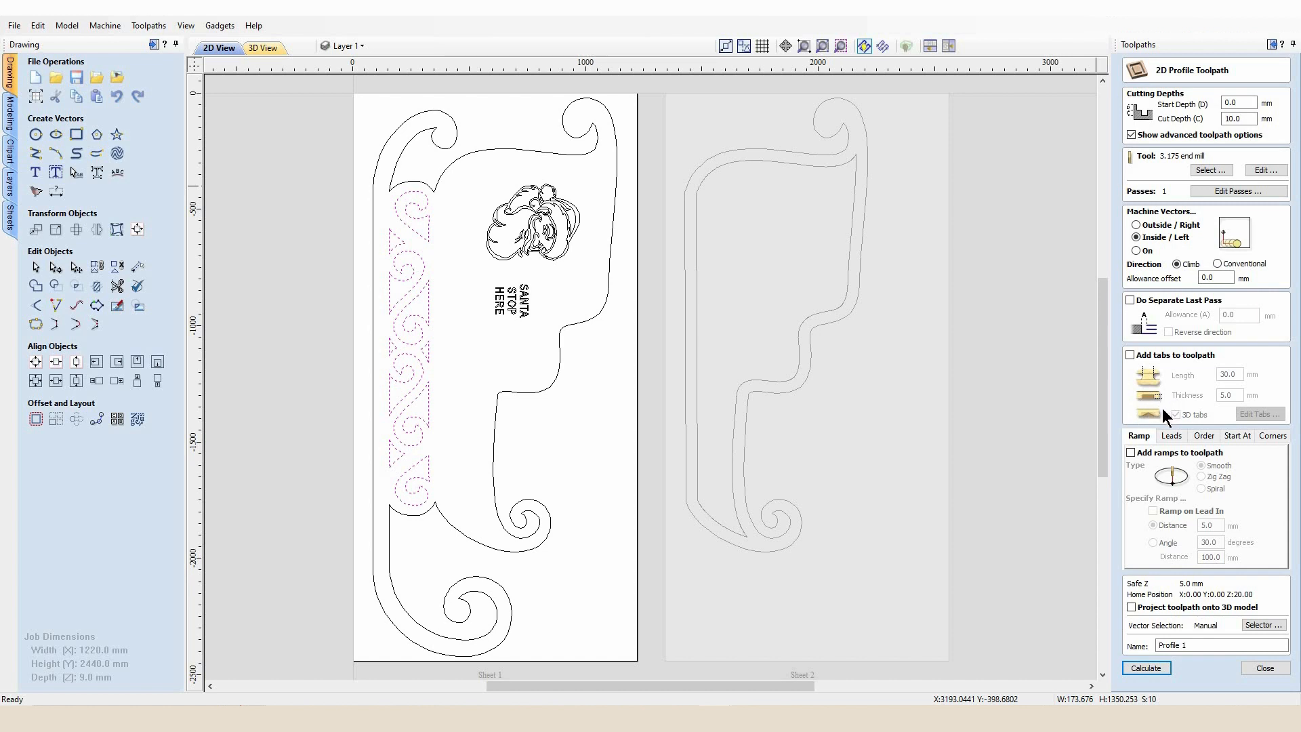
pyautogui.click(1146, 667)
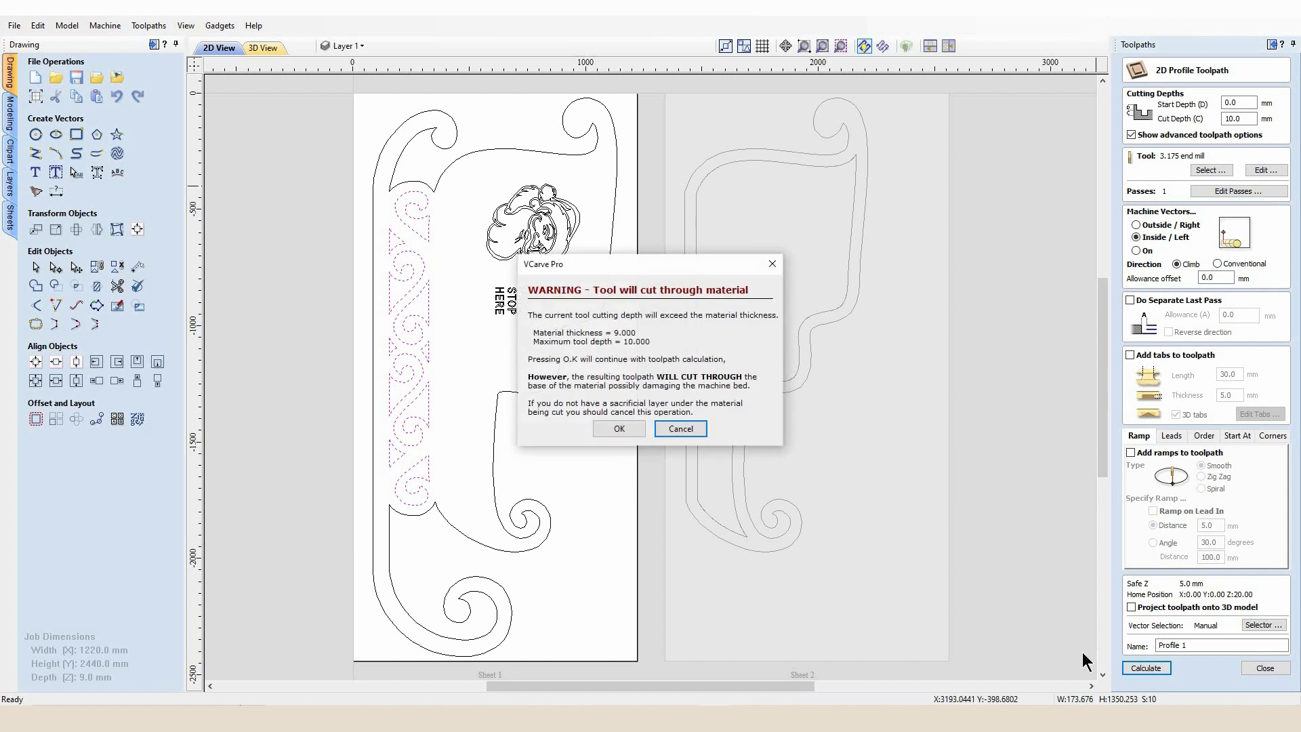
pyautogui.click(607, 431)
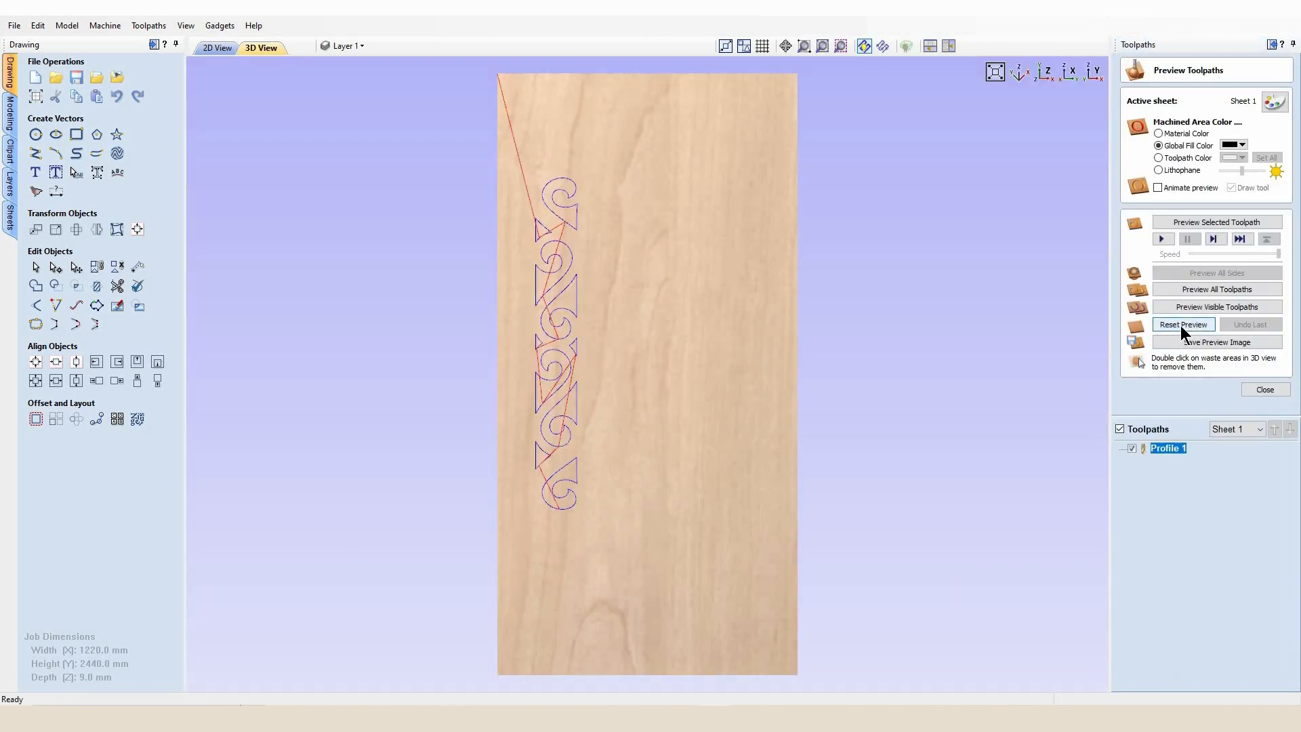
# Preview all toolpaths in 3D and remove several waste pieces from the scroll cut-outs
pyautogui.click(1182, 324)
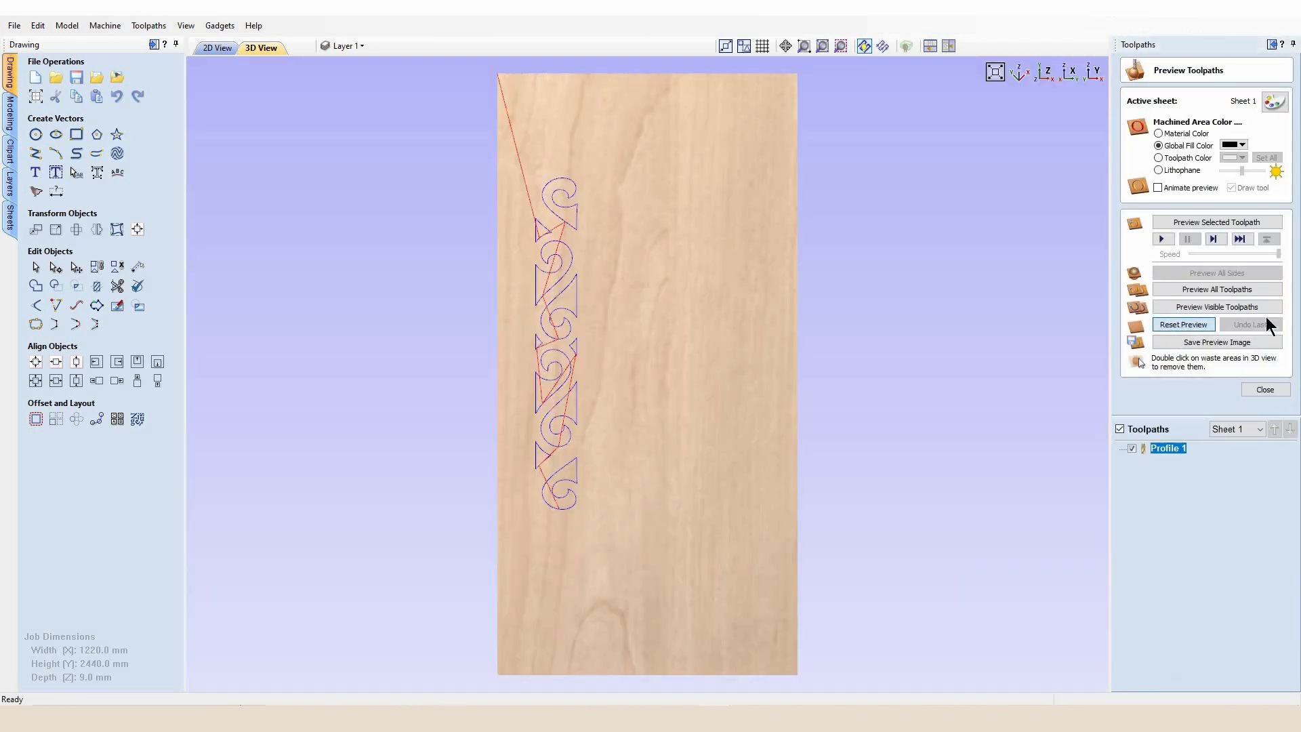
pyautogui.click(1198, 285)
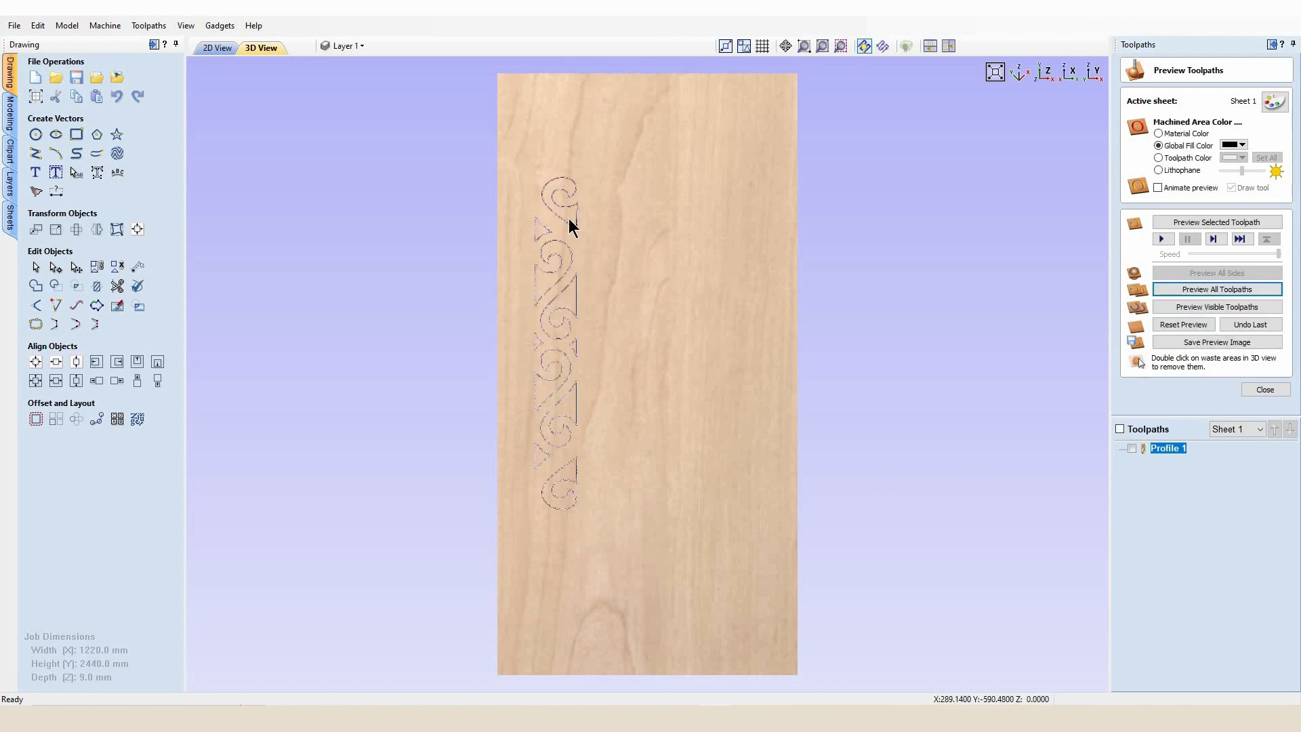
pyautogui.doubleClick(542, 229)
pyautogui.doubleClick(567, 262)
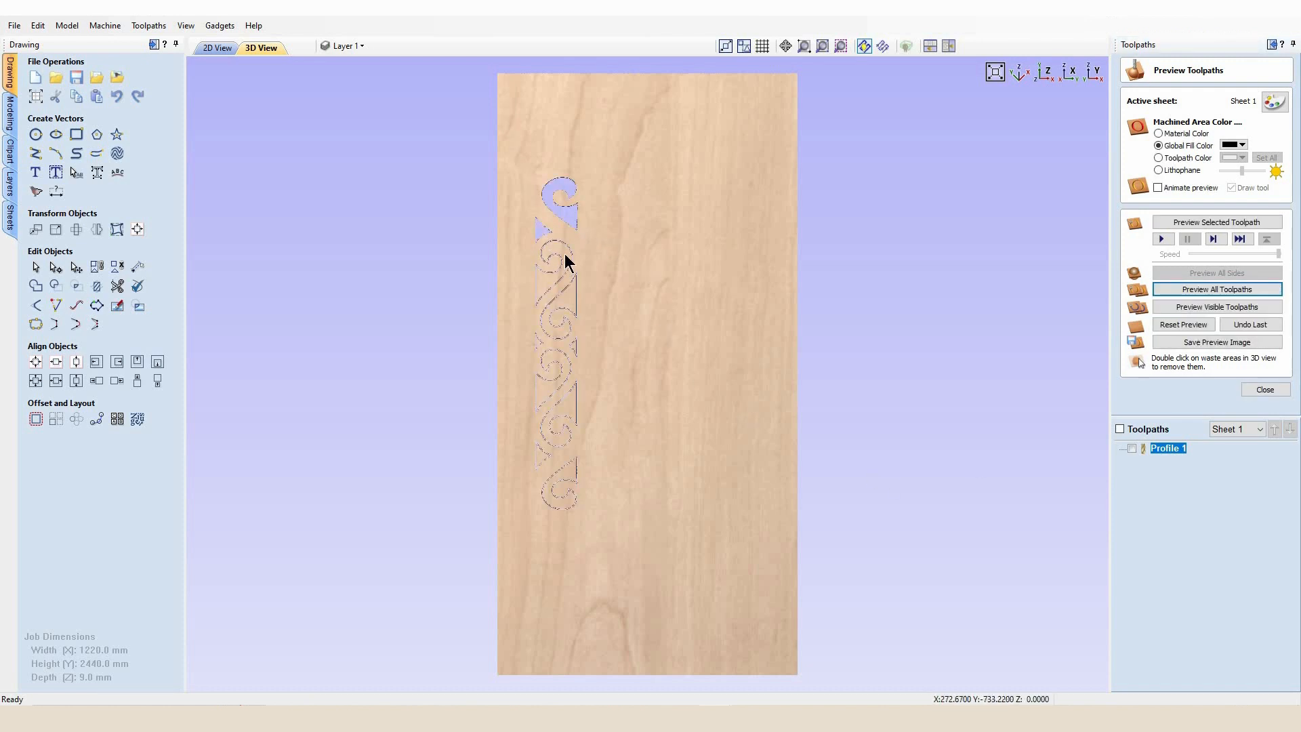
pyautogui.doubleClick(569, 303)
pyautogui.doubleClick(569, 308)
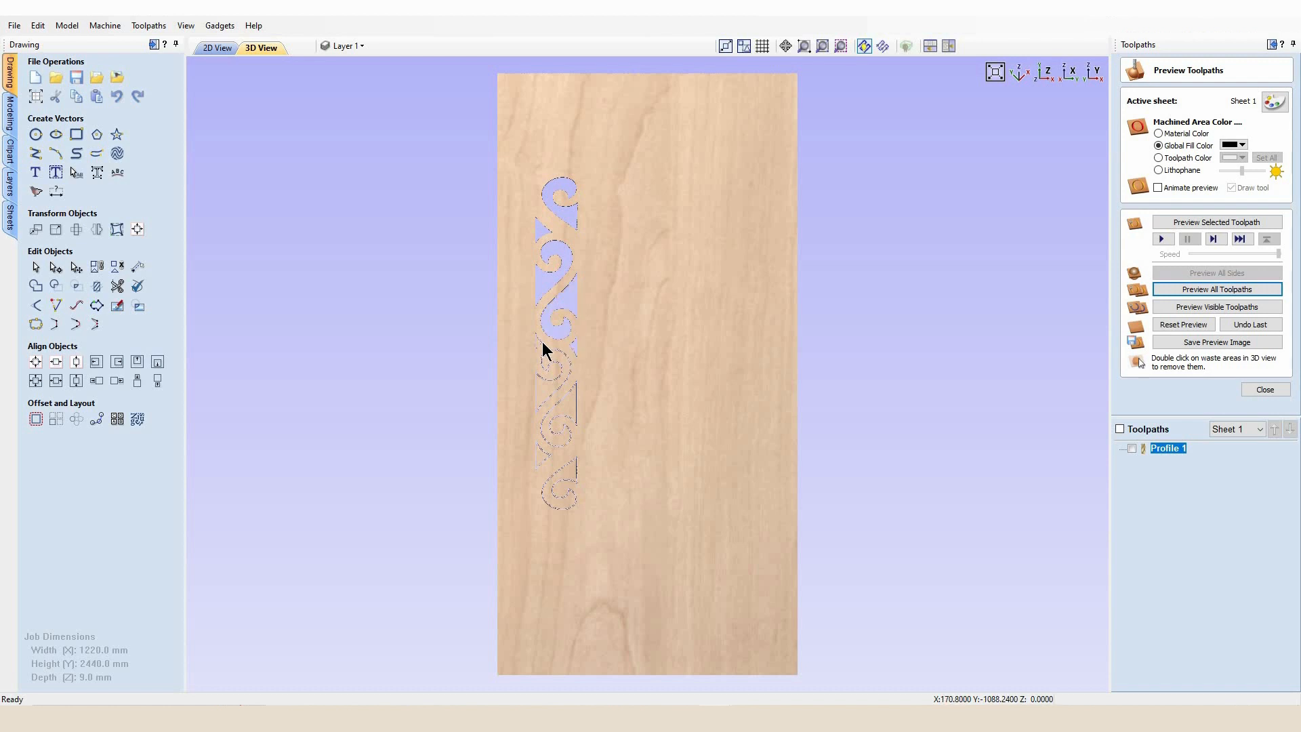
# Create an outside 2D profile toolpath, 10 mm deep with the 3.175 end mill, around the sleigh's outer outline
pyautogui.click(217, 49)
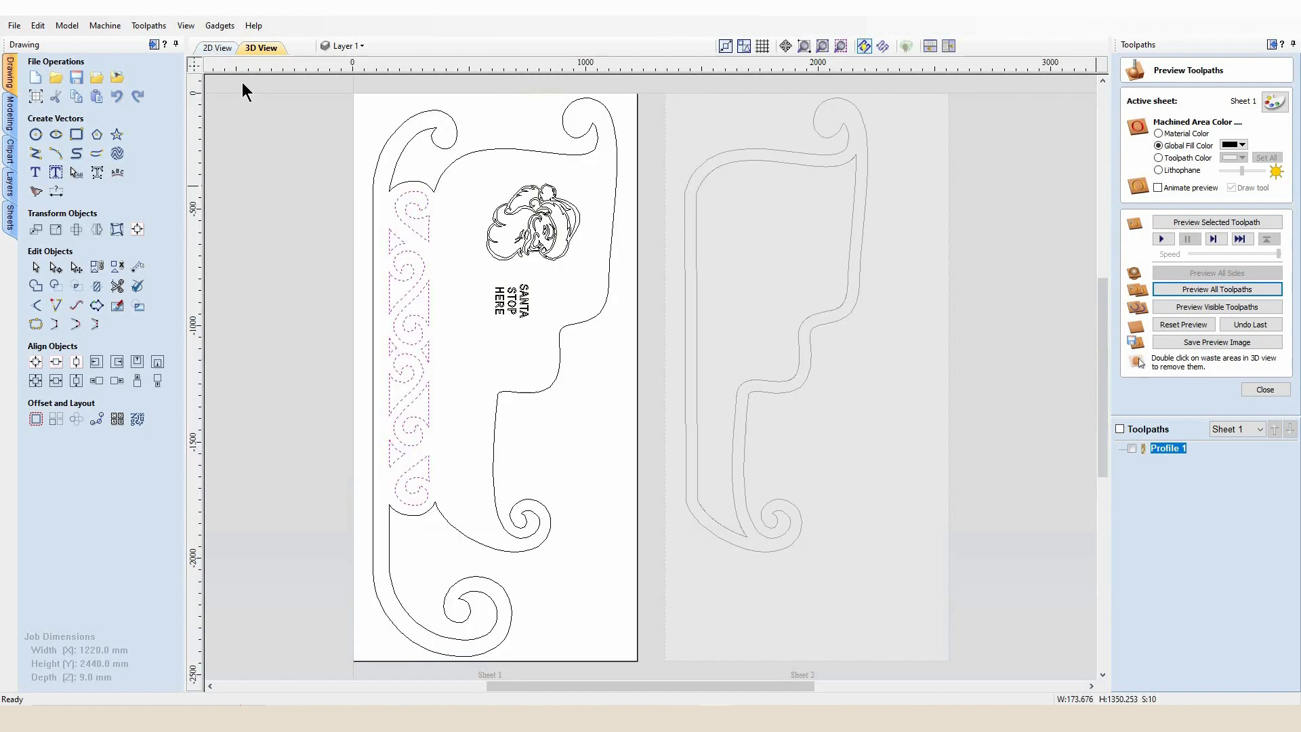
pyautogui.click(1264, 389)
pyautogui.click(604, 316)
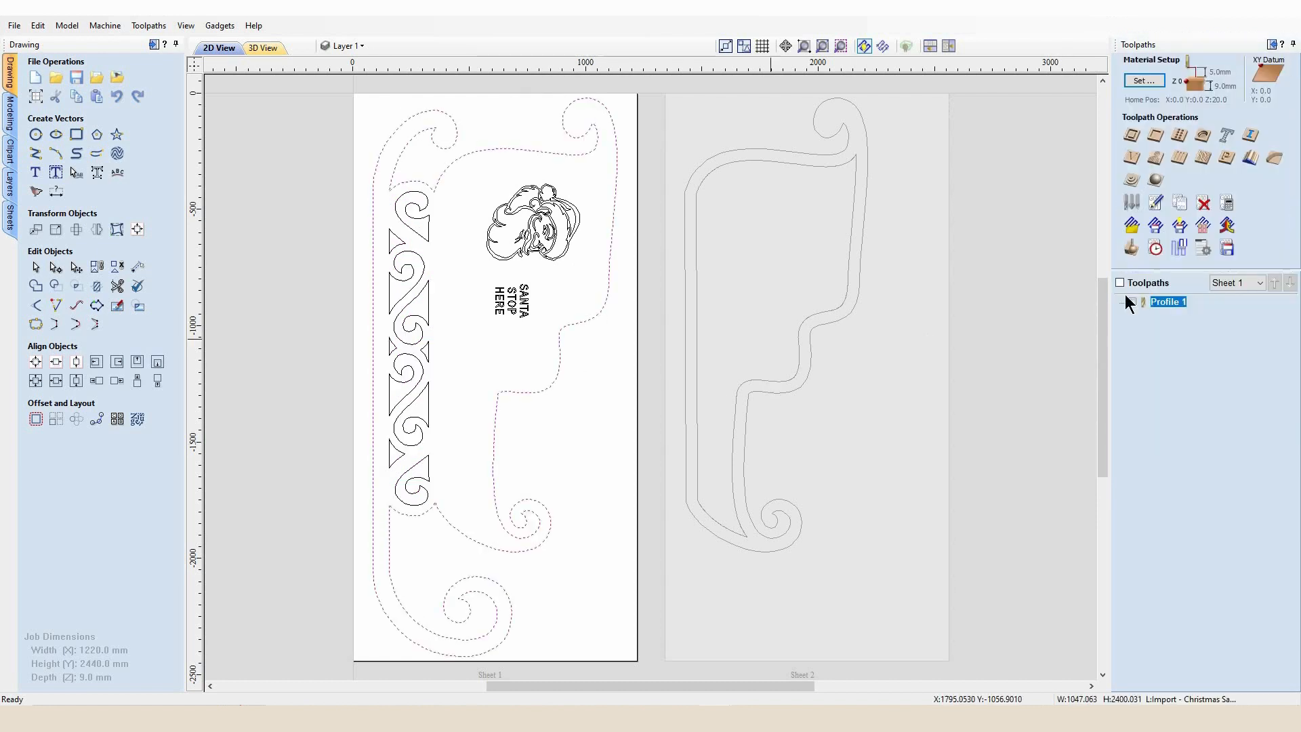
pyautogui.click(1132, 135)
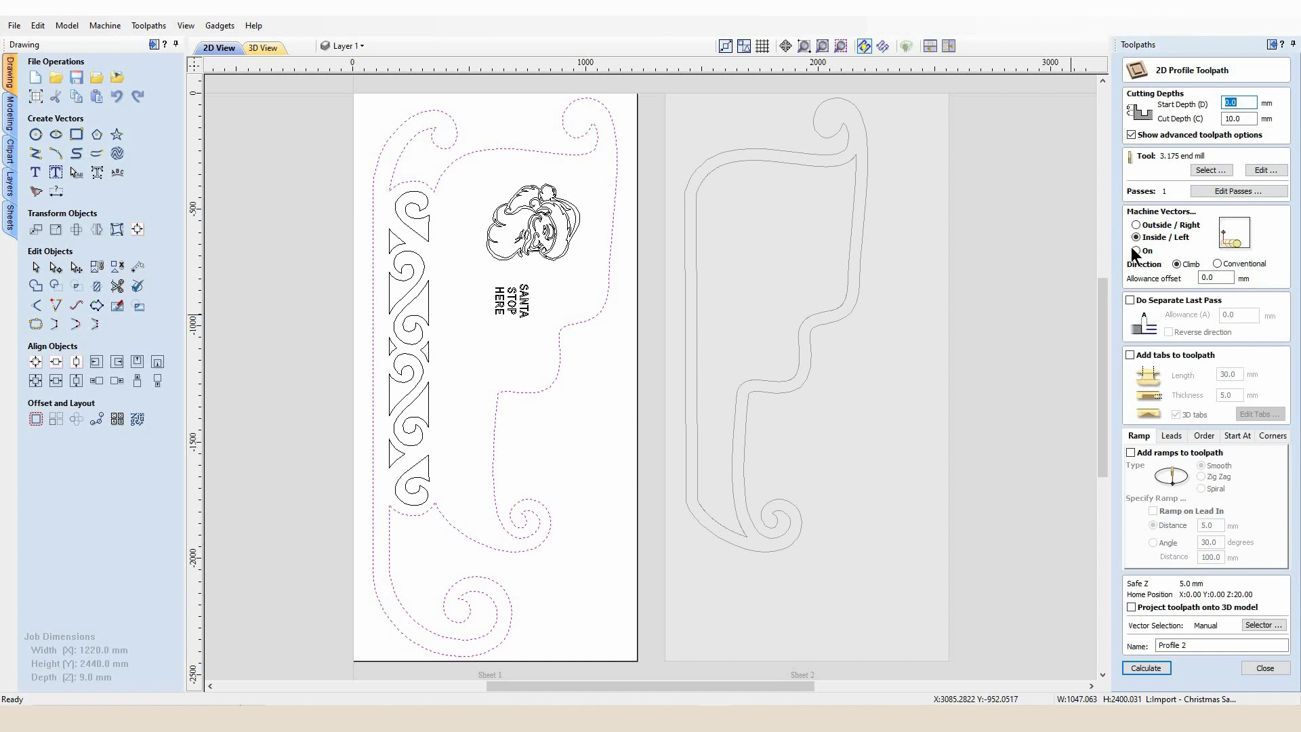
pyautogui.click(1135, 225)
pyautogui.click(1145, 669)
pyautogui.click(628, 442)
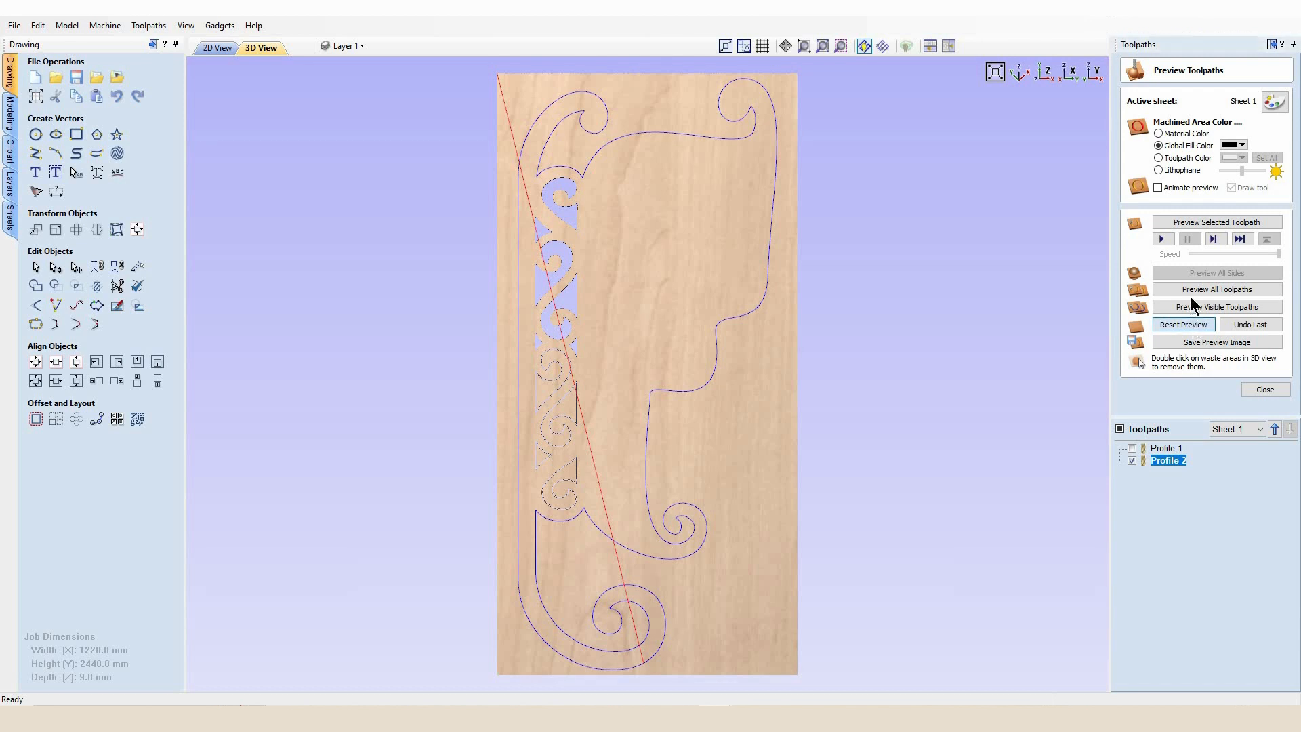
# Preview all toolpaths in 3D, then return to the 2D view and close the preview
pyautogui.click(1188, 289)
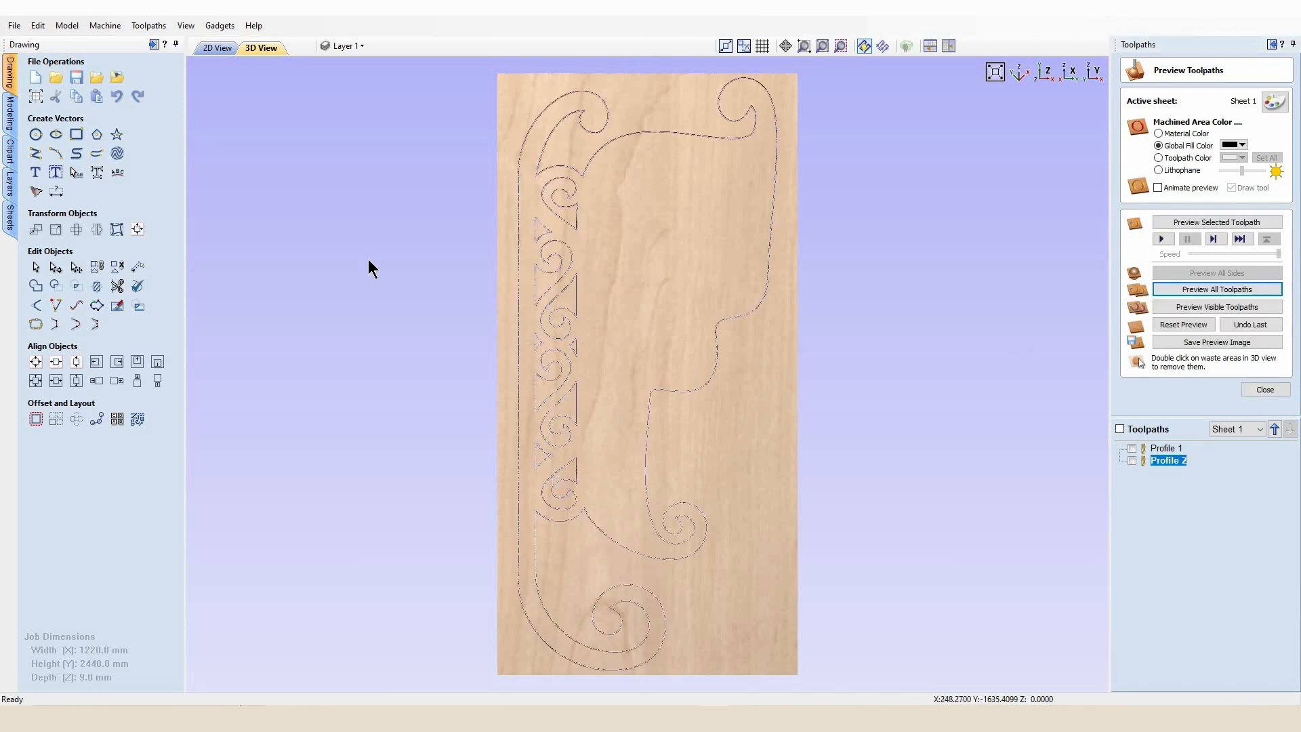
pyautogui.click(220, 48)
pyautogui.click(571, 280)
pyautogui.click(1253, 390)
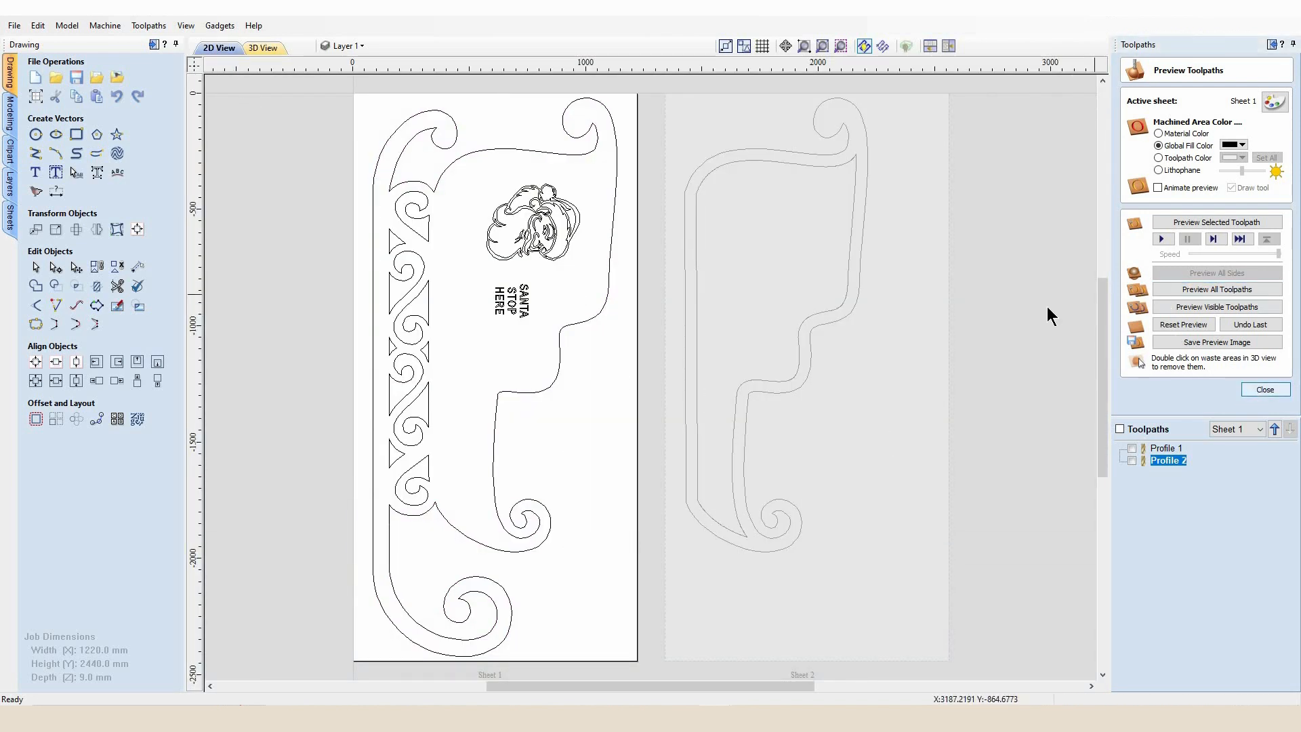
# Create a V-Carve toolpath for the Santa head and SANTA STOP HERE text with a 2 mm flat depth
pyautogui.click(1129, 159)
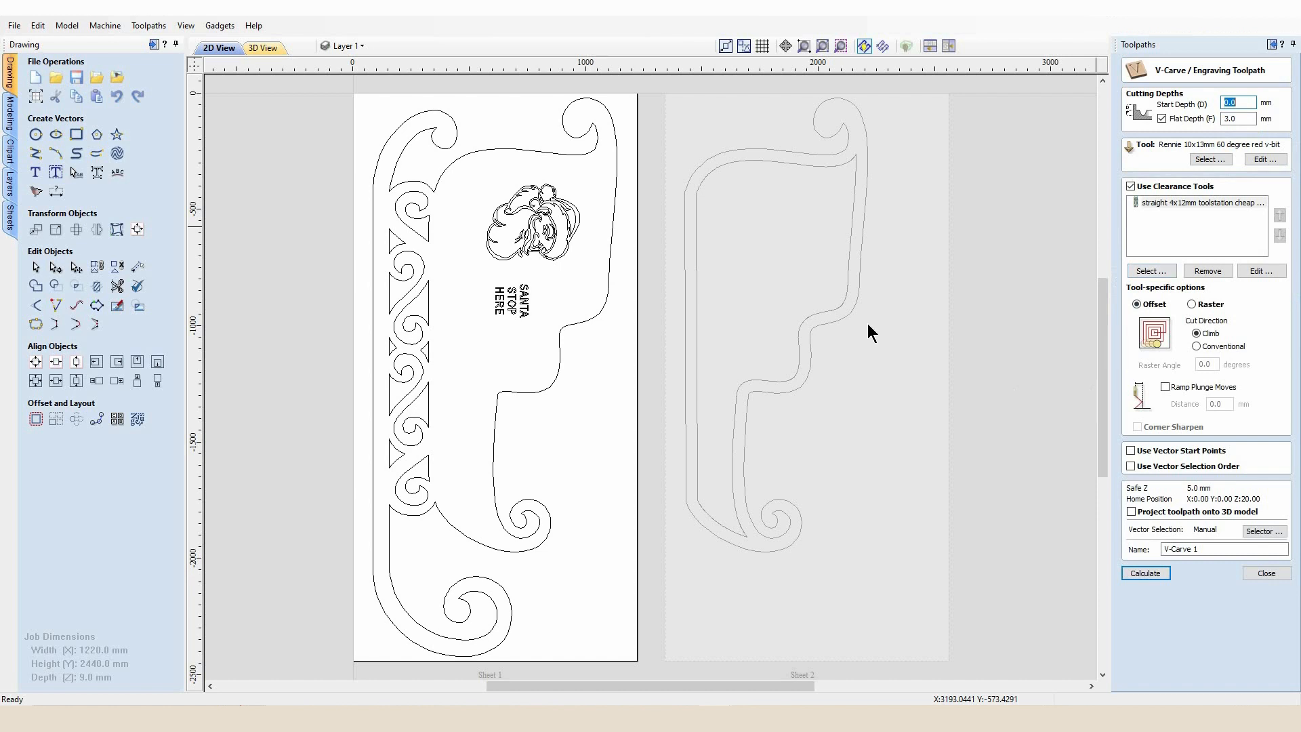
pyautogui.moveTo(562, 319); pyautogui.dragTo(475, 197)
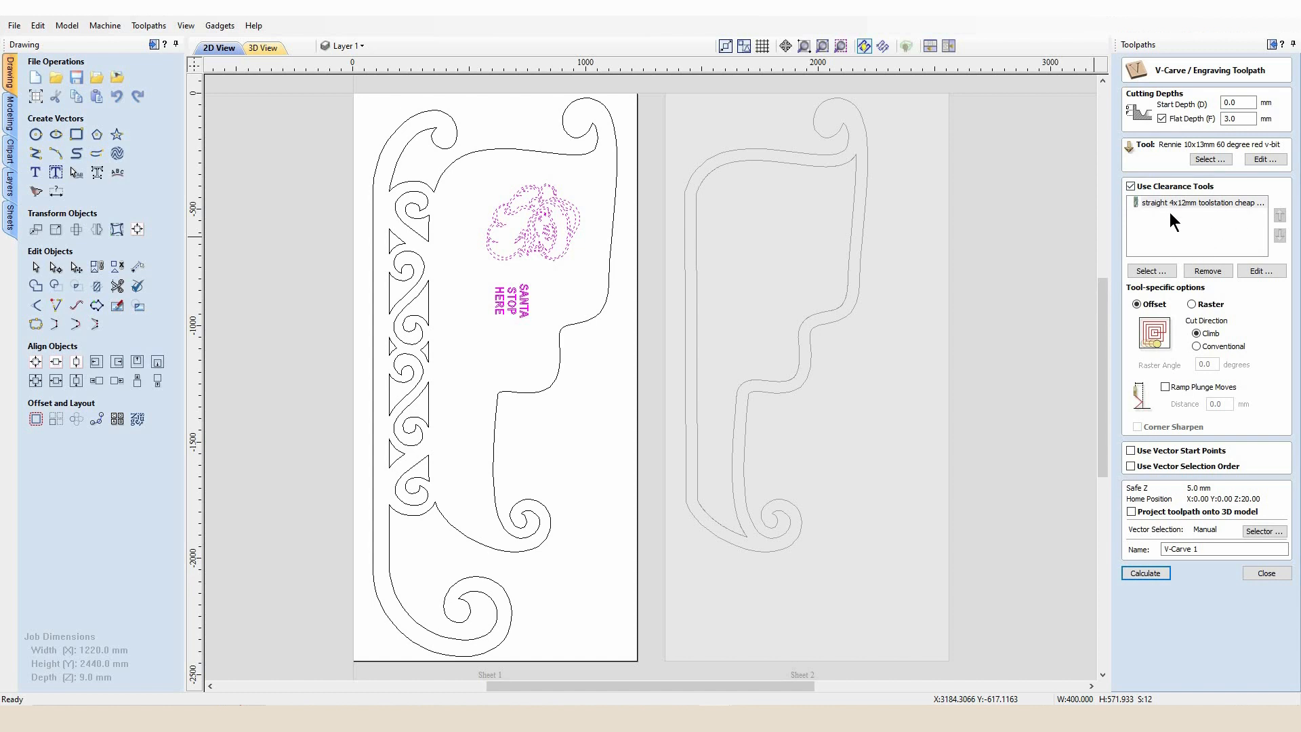
pyautogui.moveTo(1243, 118); pyautogui.dragTo(1211, 116)
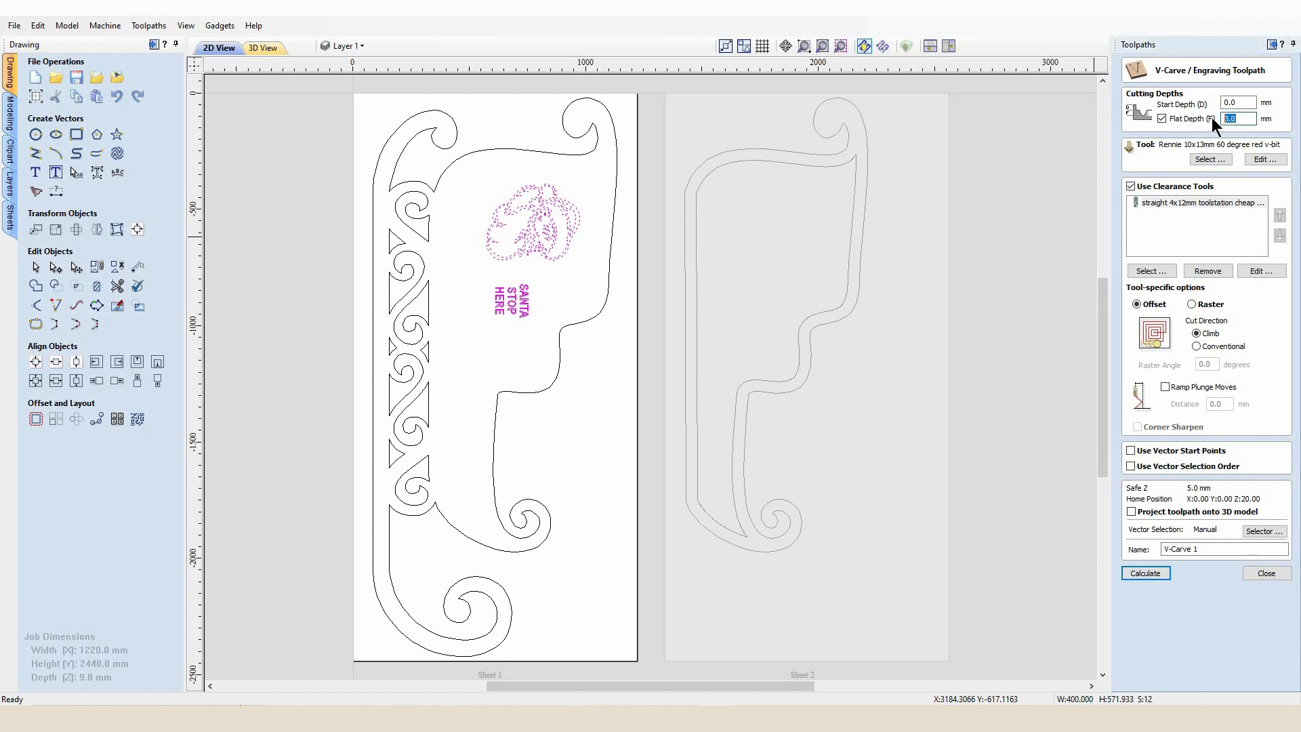
pyautogui.write('2')
pyautogui.click(1139, 575)
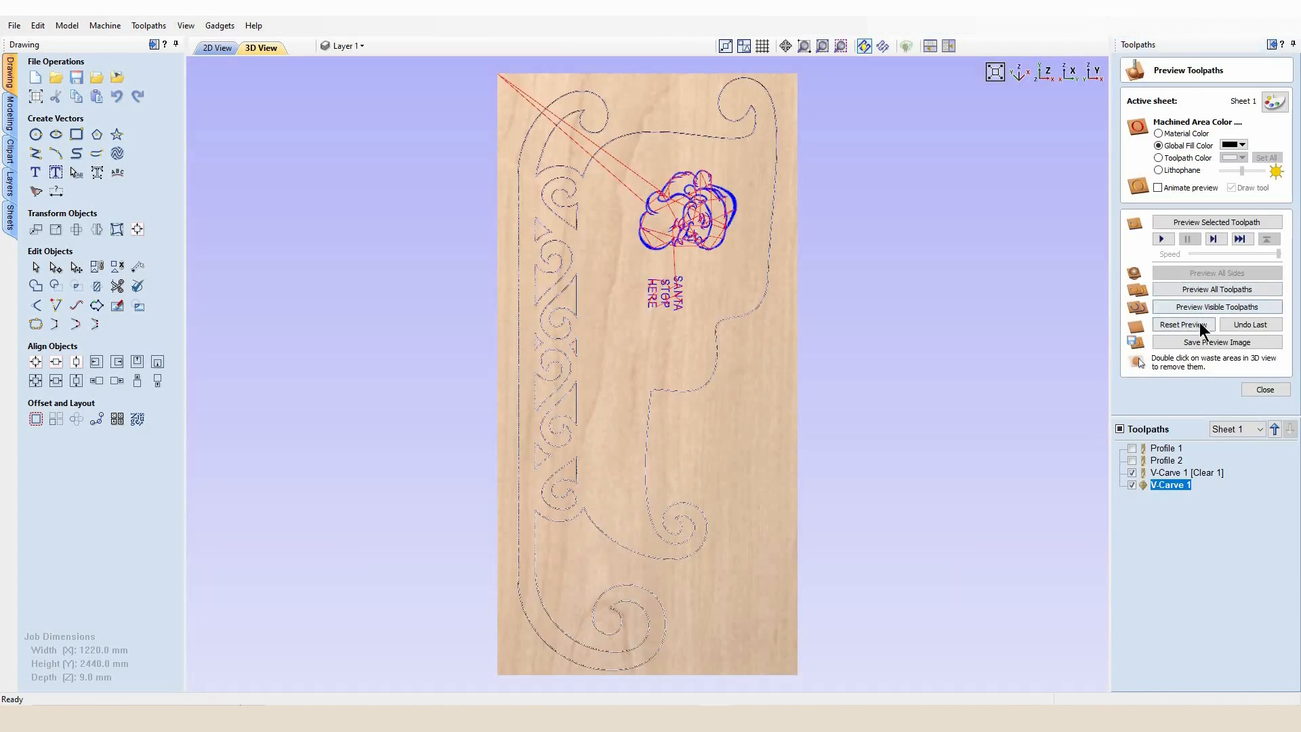
# Preview all toolpaths and remove the waste areas around the sleigh and inside its scrolls, then rotate to inspect
pyautogui.click(1200, 304)
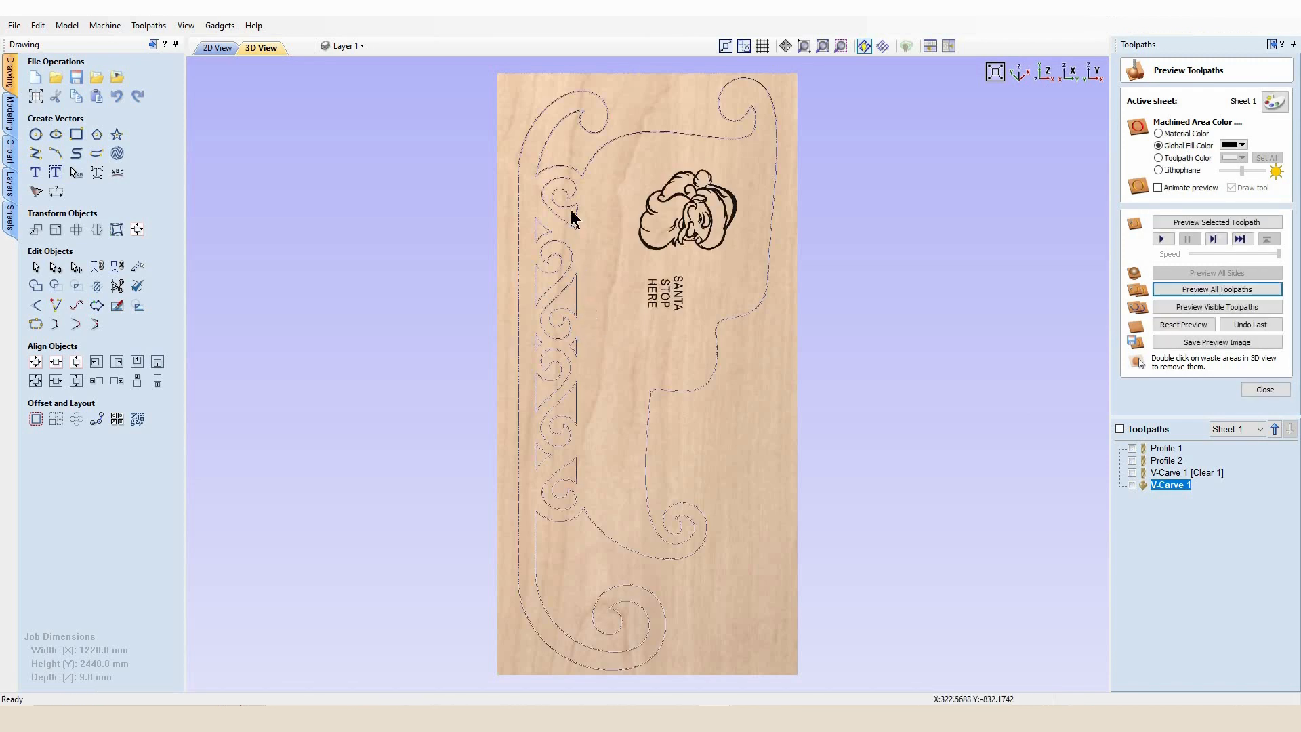
pyautogui.doubleClick(544, 227)
pyautogui.doubleClick(542, 231)
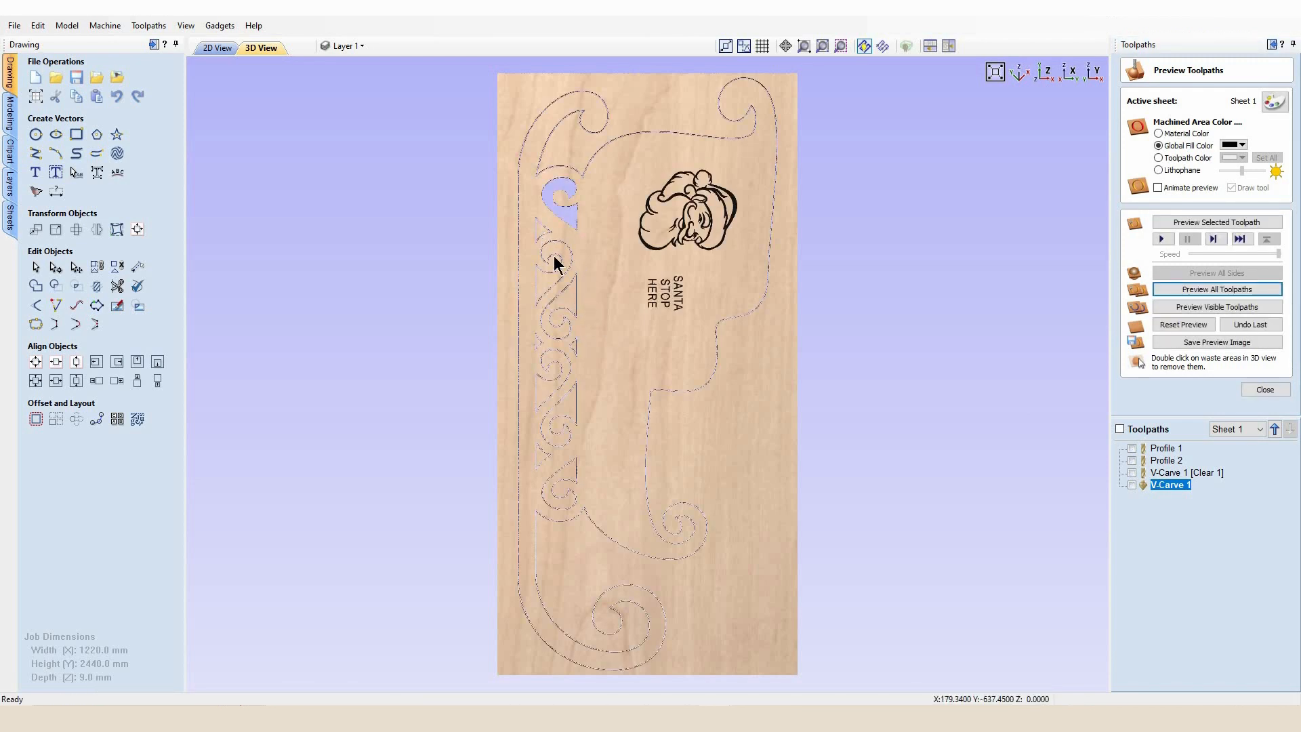
pyautogui.doubleClick(577, 298)
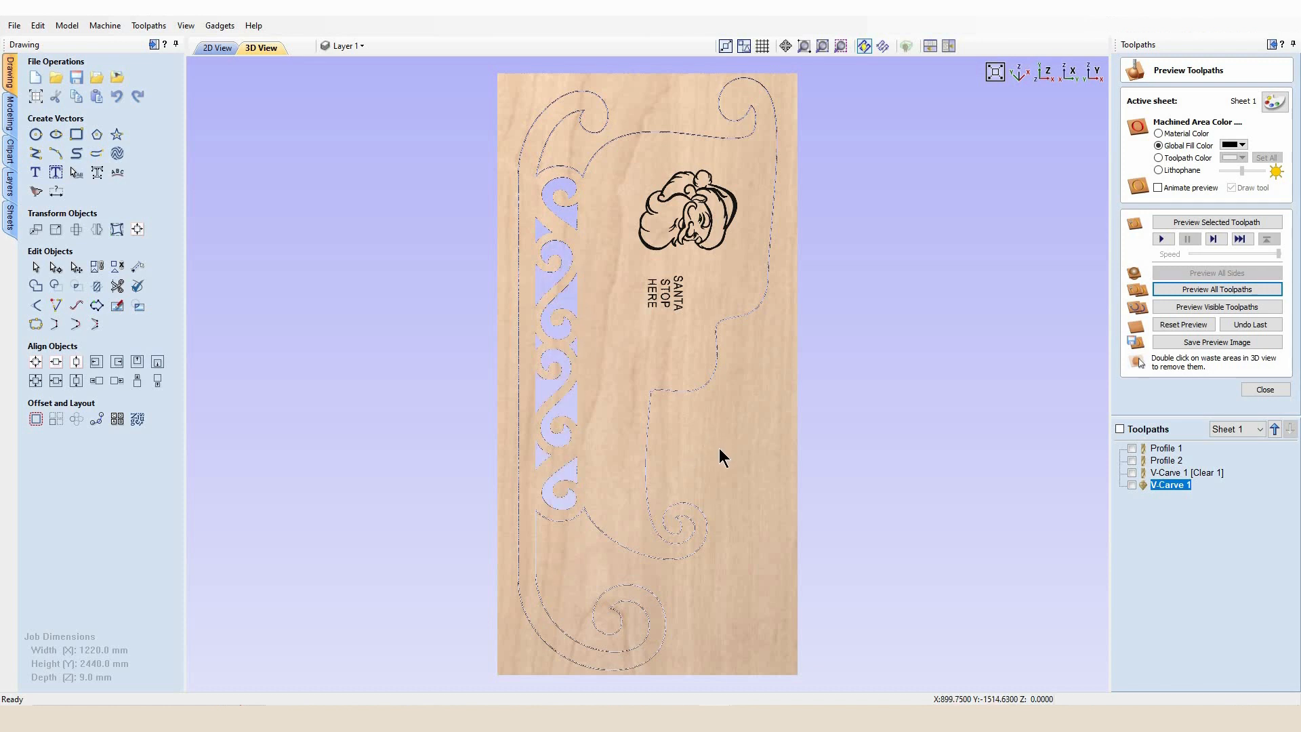
pyautogui.doubleClick(749, 420)
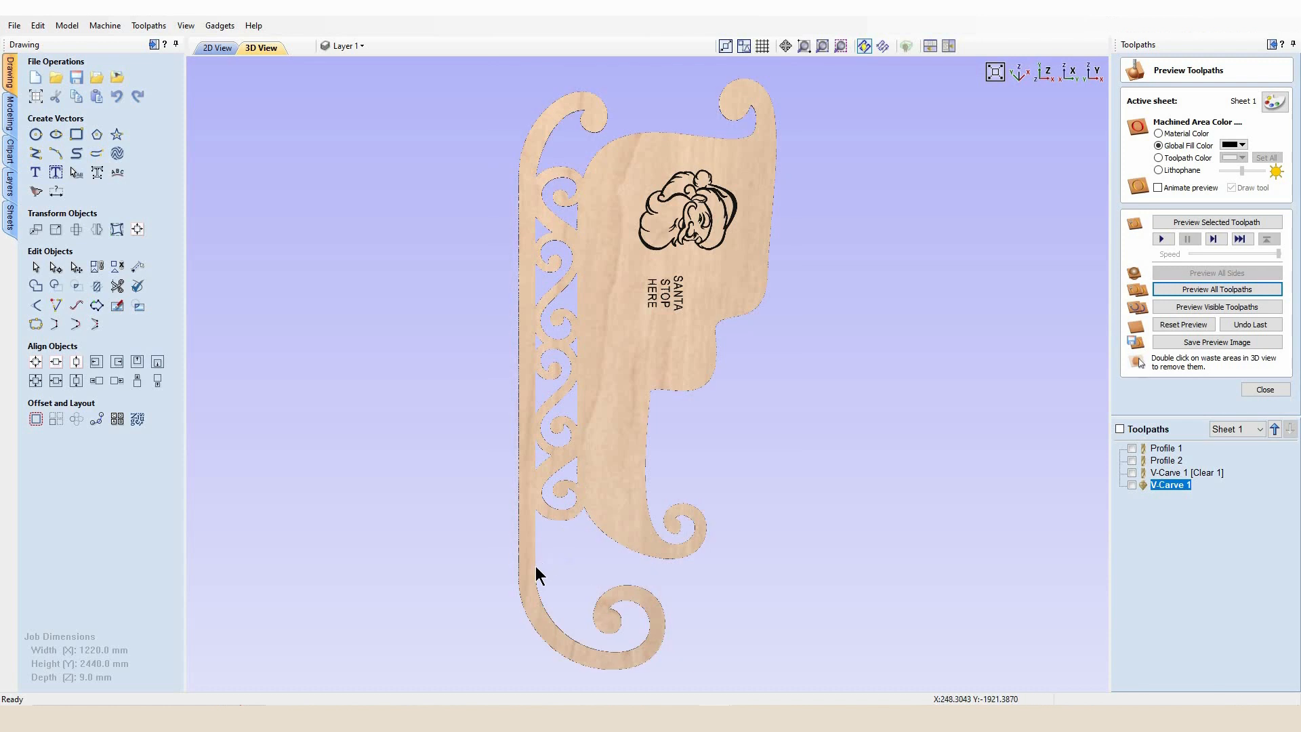
pyautogui.moveTo(528, 577); pyautogui.dragTo(624, 492)
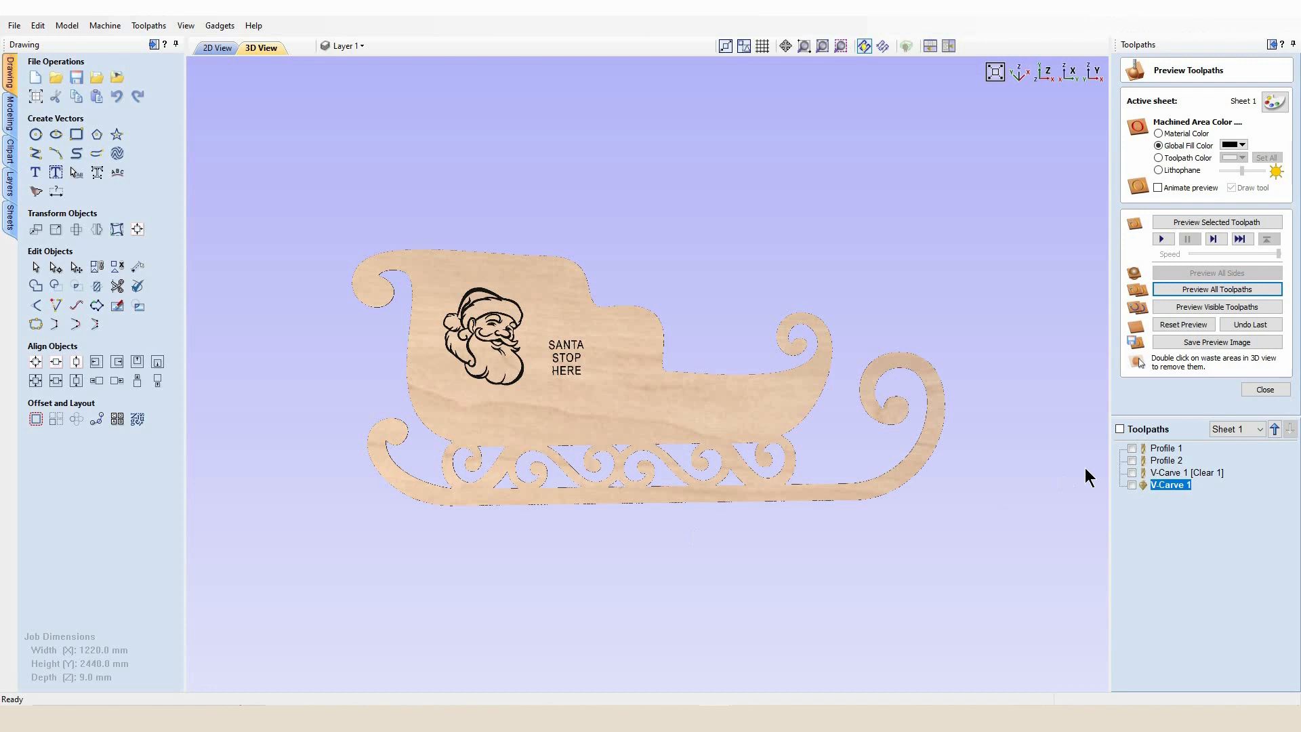
pyautogui.click(1264, 389)
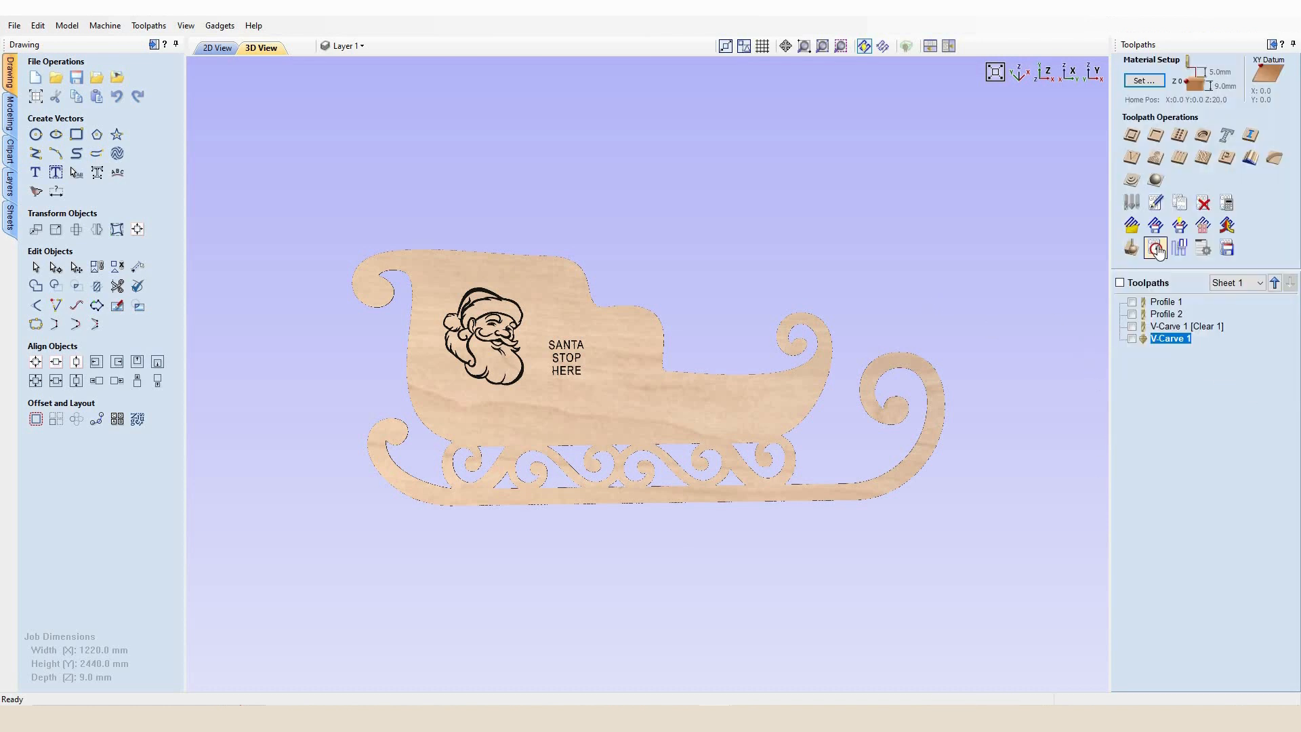
# Open the toolpath summary to review the machining times
pyautogui.click(1156, 250)
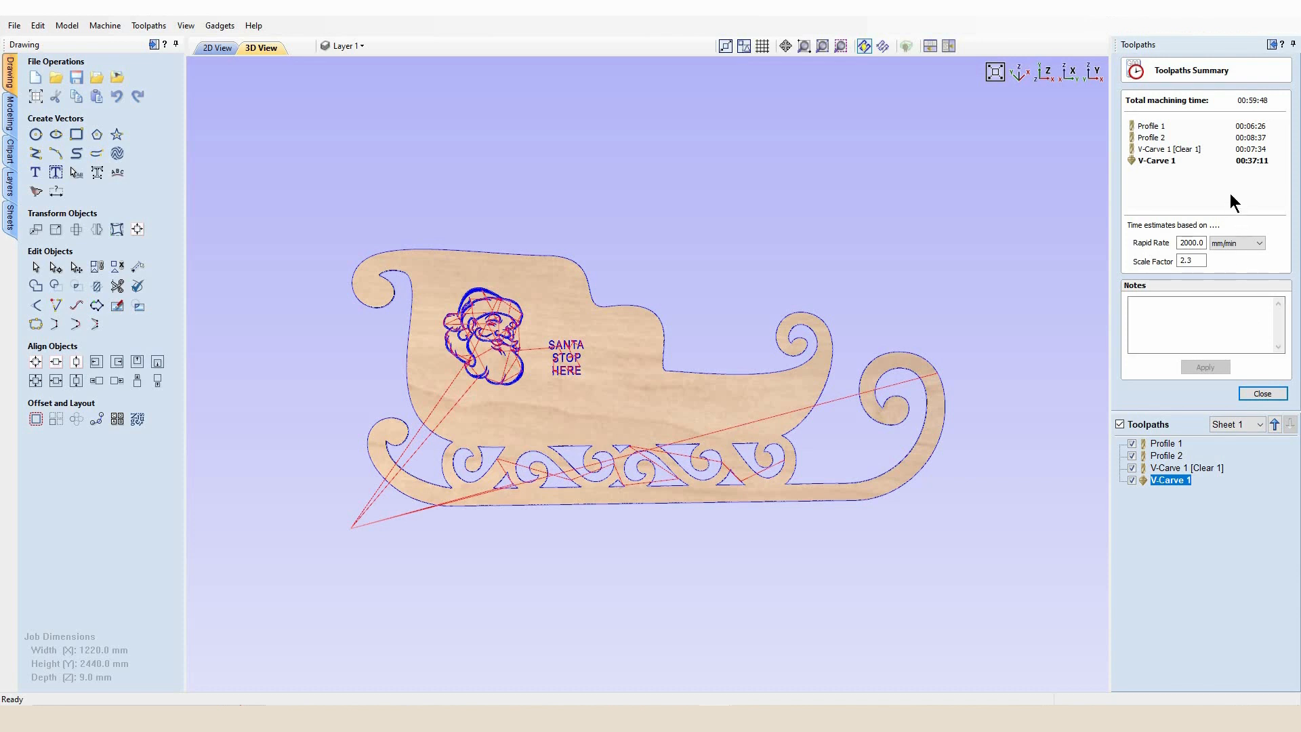
pyautogui.click(1262, 393)
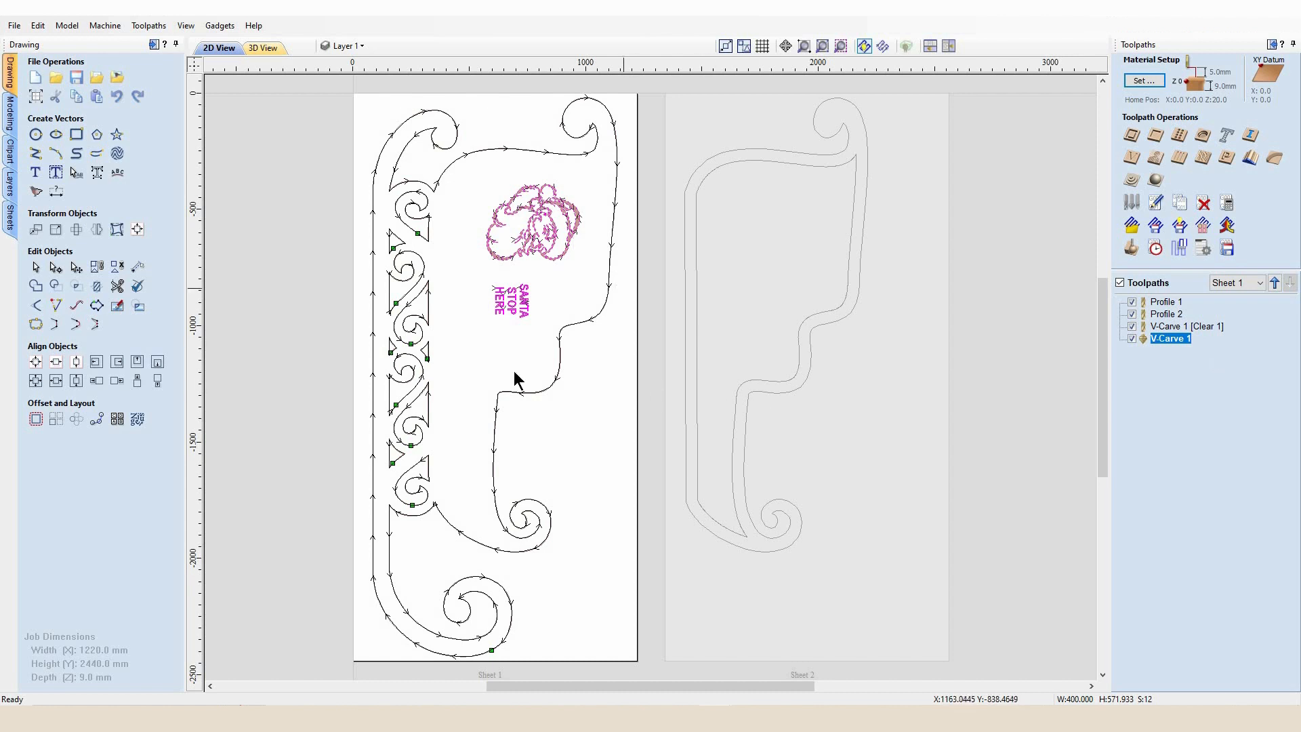
# Switch to Sheet 2 and try grouping the two body outlines there
pyautogui.click(780, 274)
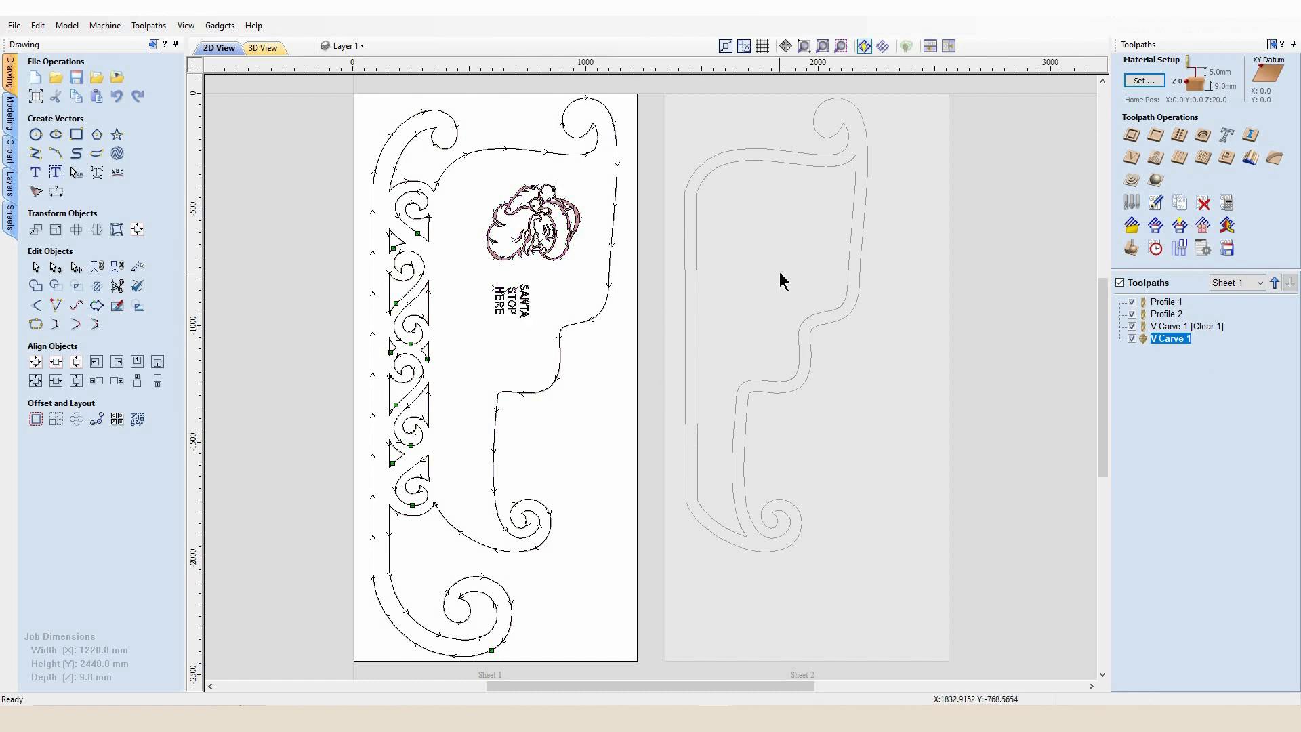
pyautogui.click(757, 331)
pyautogui.hotkey('ctrl', 'a')
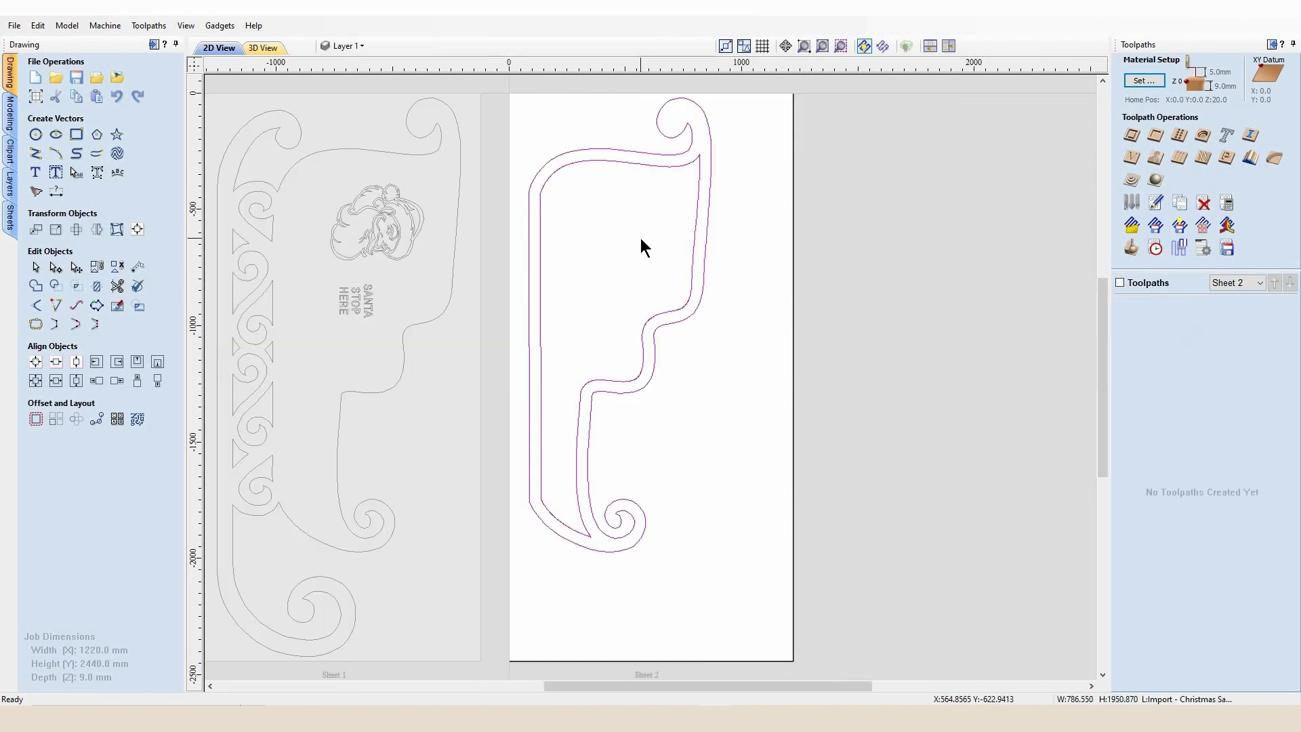
pyautogui.click(680, 360)
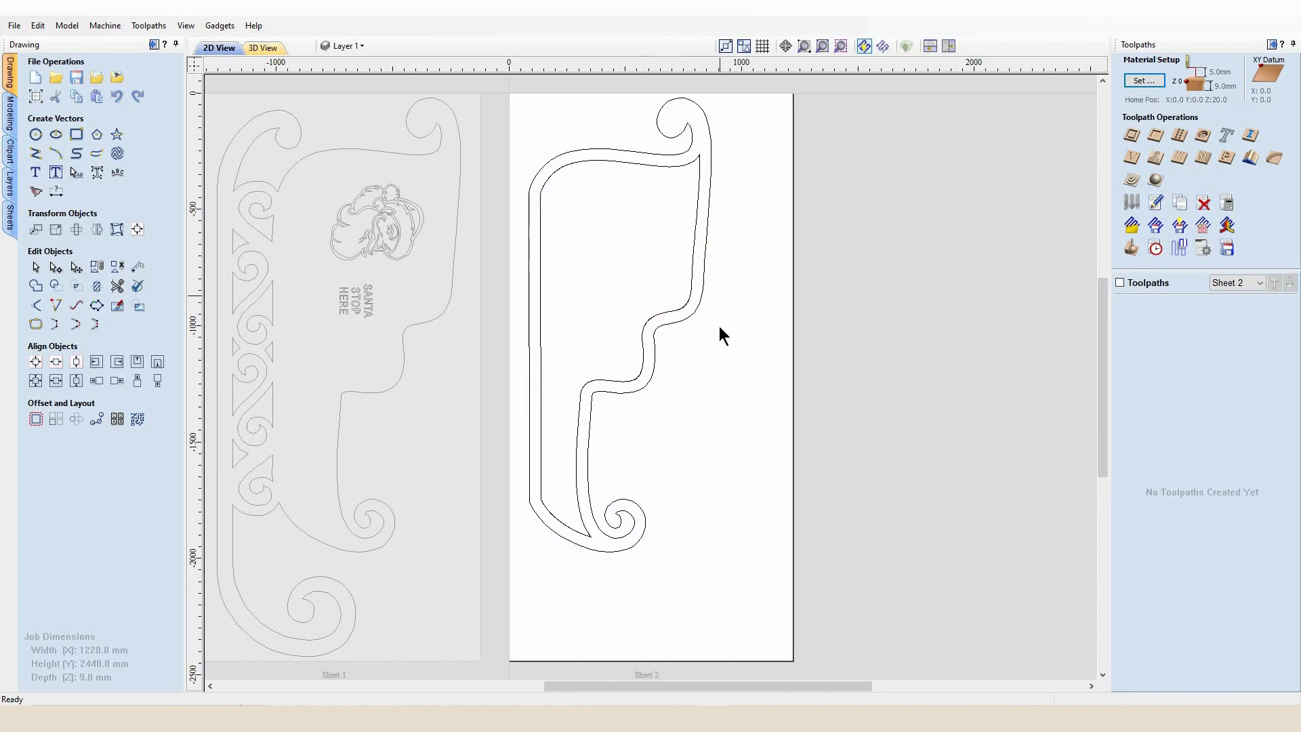
pyautogui.hotkey('ctrl', 'a')
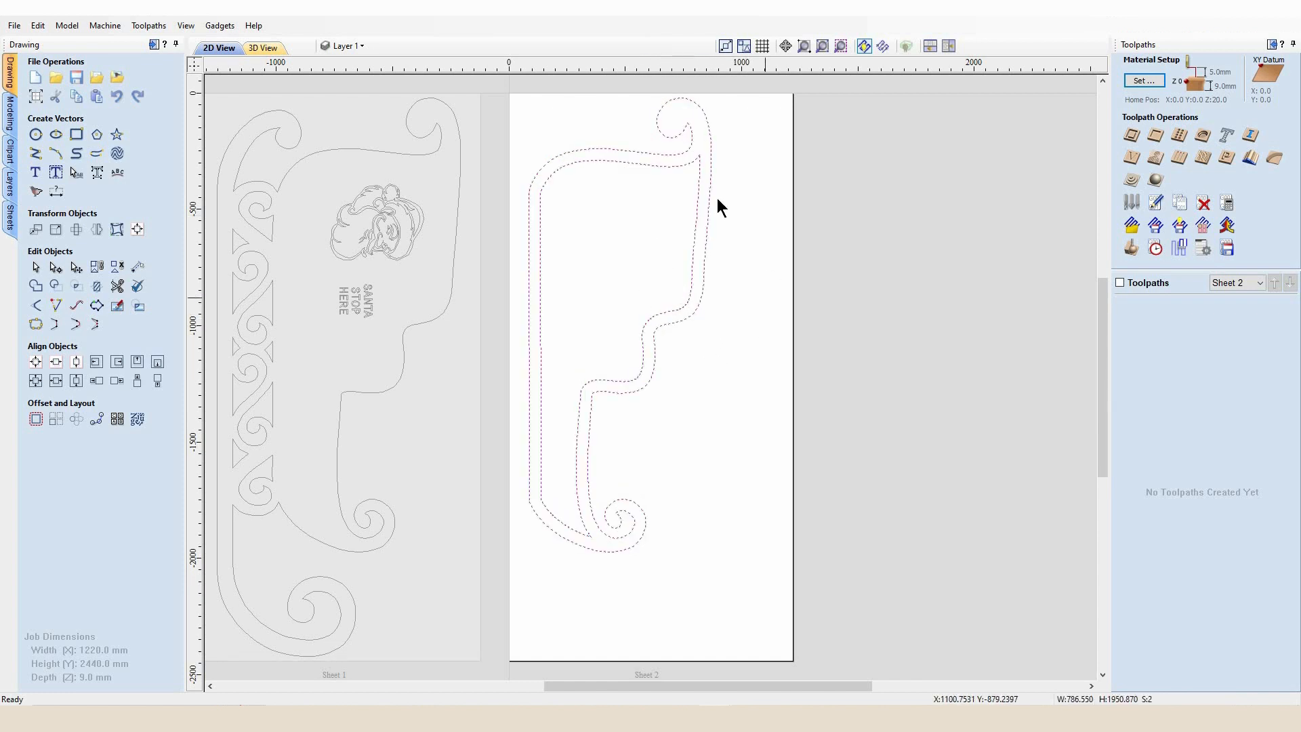
pyautogui.press('g')
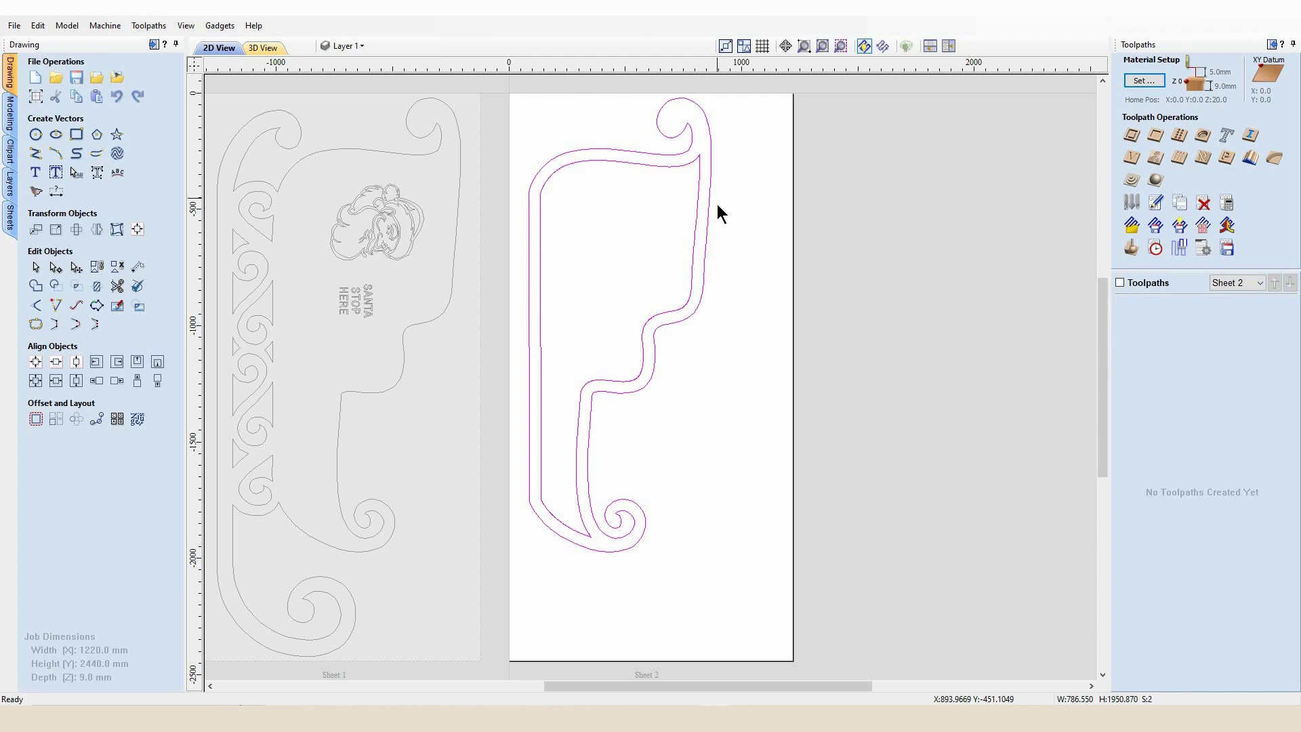
pyautogui.moveTo(733, 328); pyautogui.dragTo(655, 244)
pyautogui.click(737, 320)
pyautogui.click(692, 286)
pyautogui.click(702, 294)
pyautogui.click(752, 370)
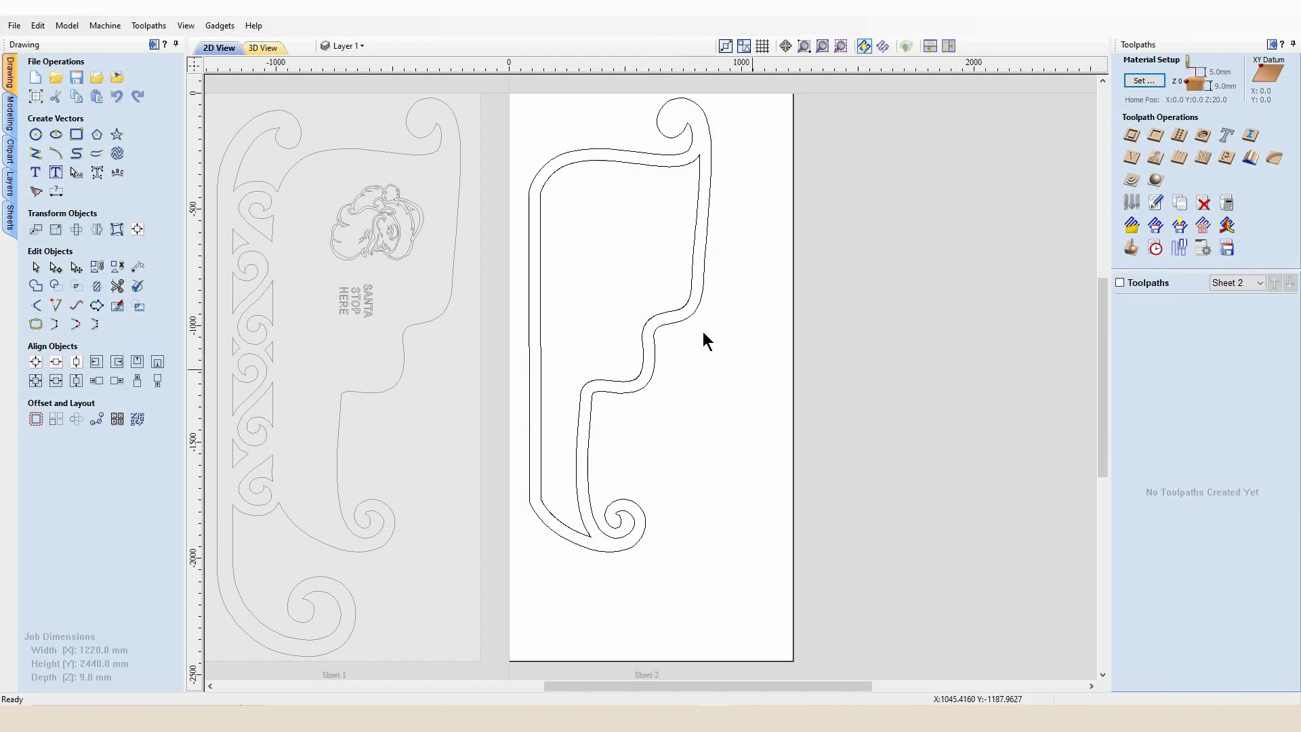
# Create an inside 2D profile toolpath, 10 mm deep with the 3.175 end mill, for the inner outline on Sheet 2
pyautogui.click(687, 300)
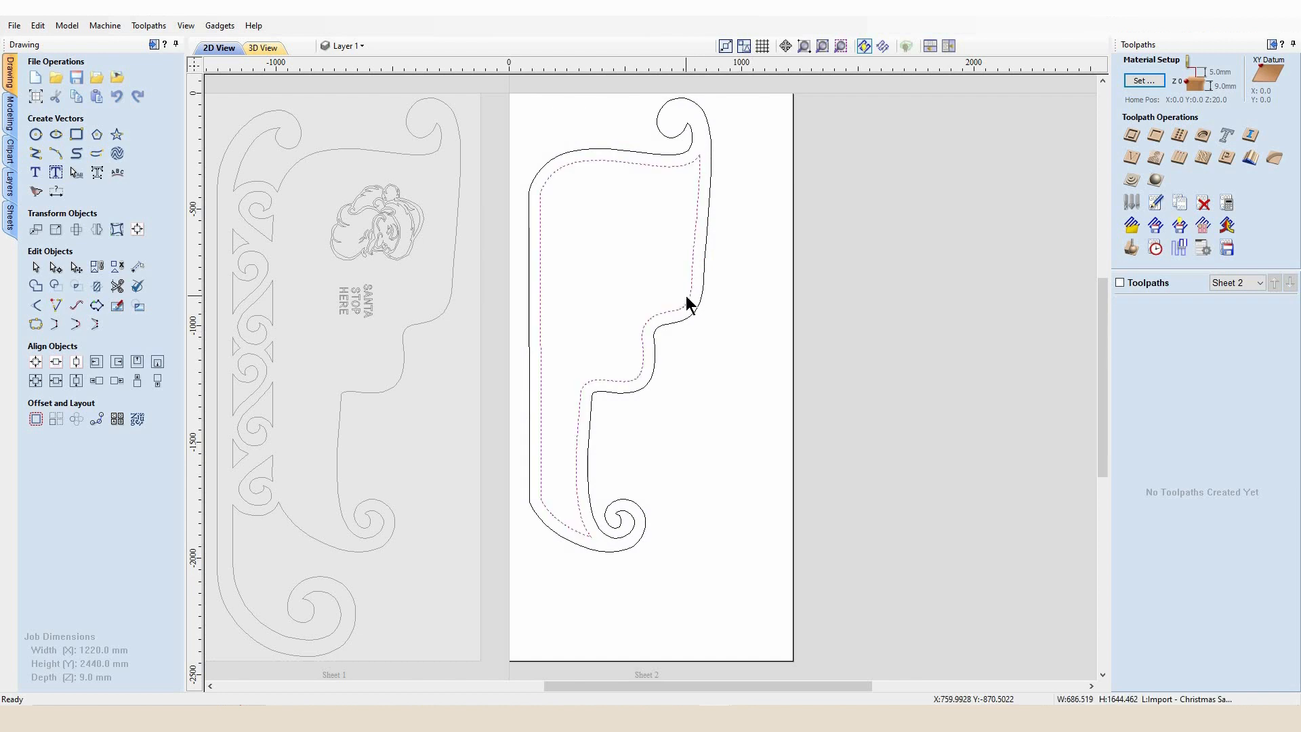
pyautogui.click(1127, 136)
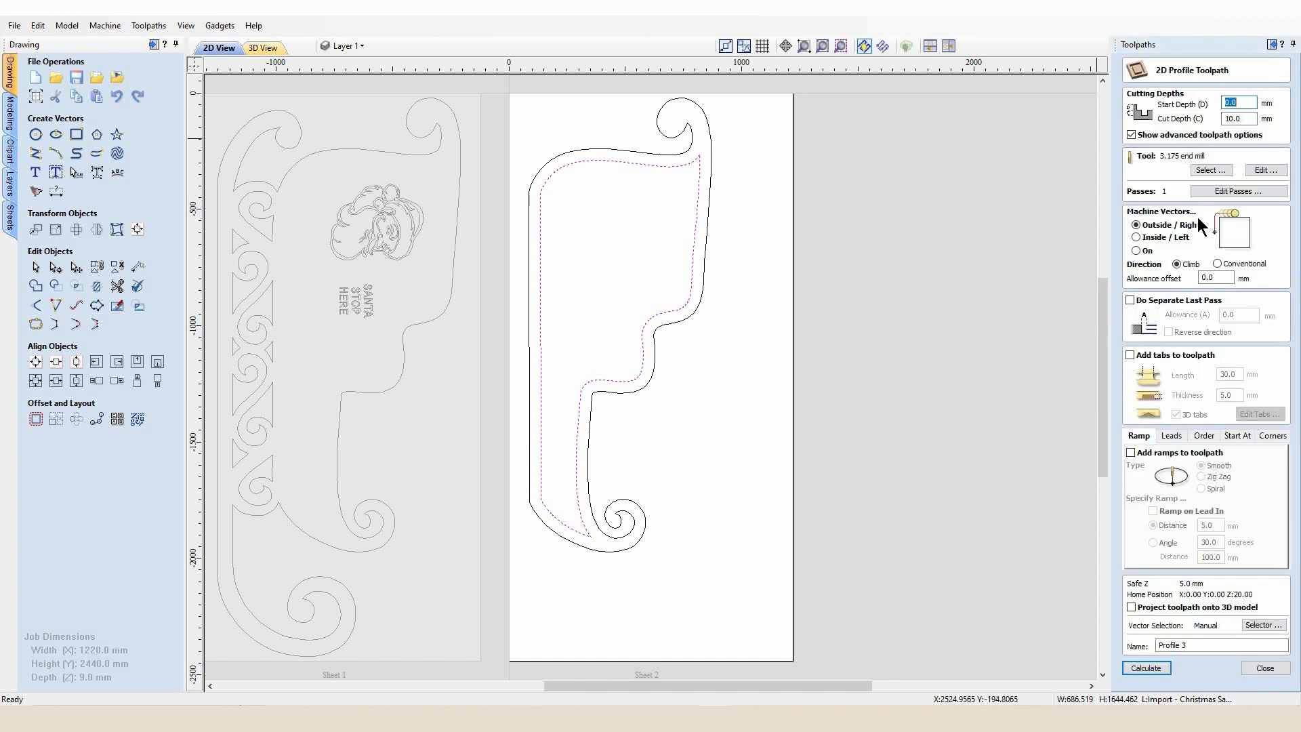
pyautogui.click(1136, 237)
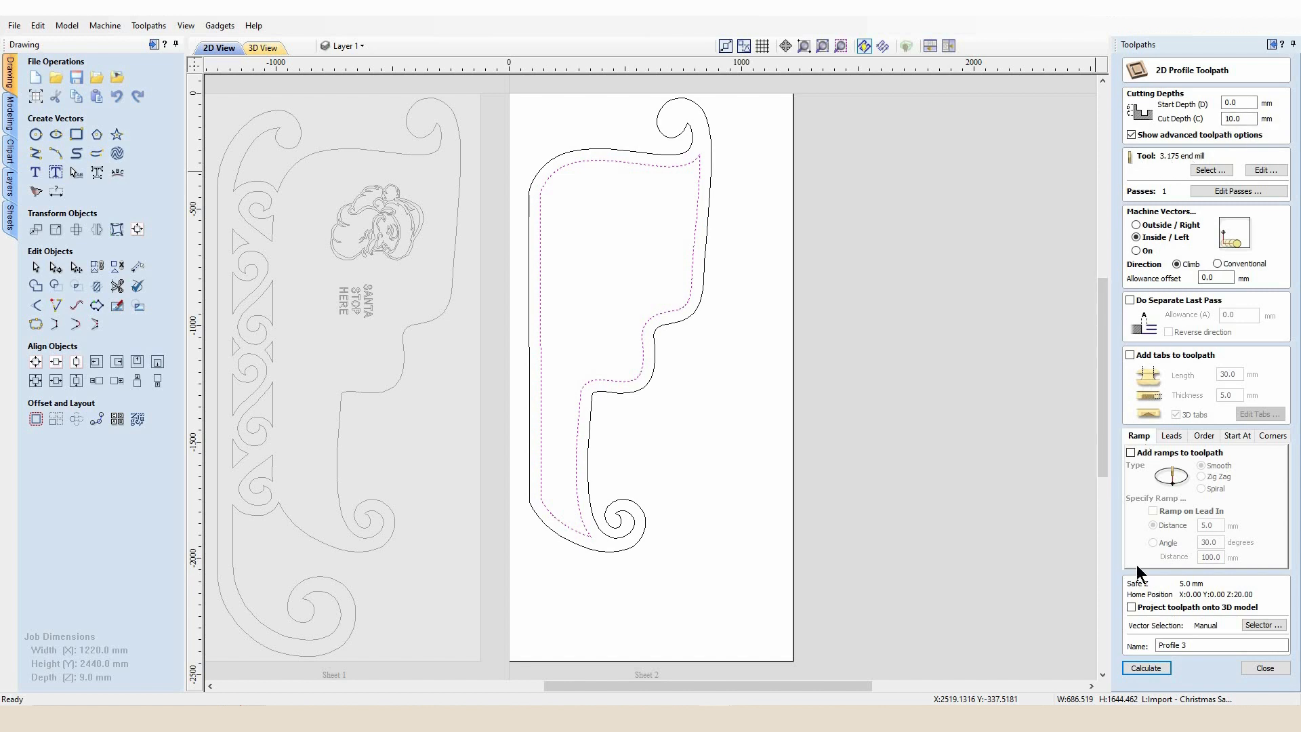
pyautogui.click(1147, 668)
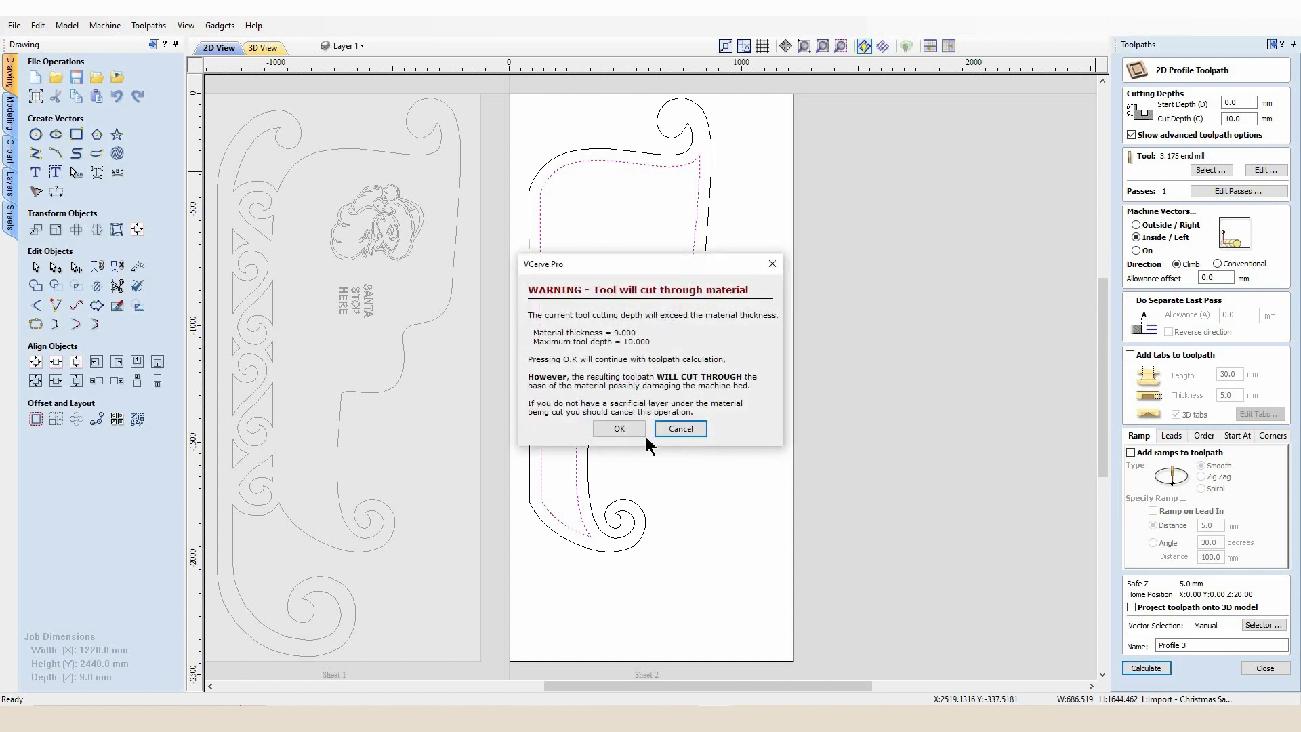
pyautogui.click(619, 430)
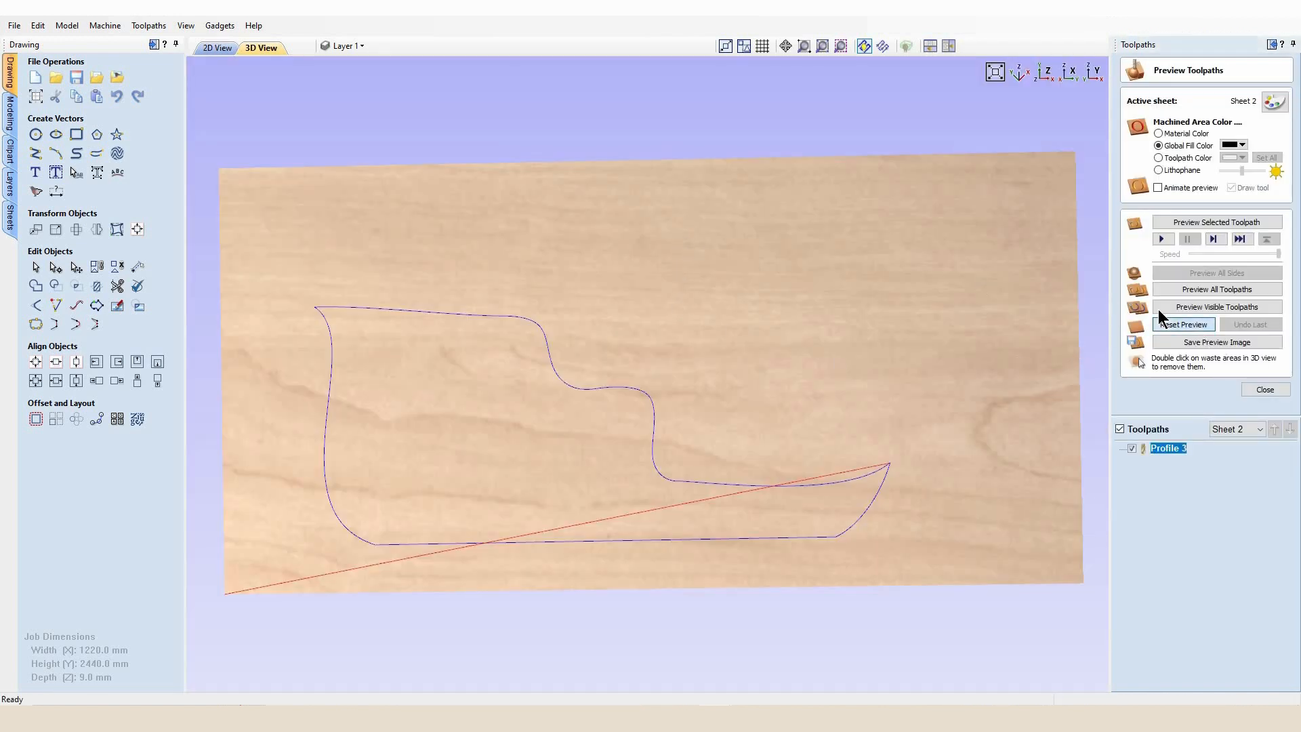
# Preview all toolpaths on Sheet 2, then return to the 2D view and close the preview
pyautogui.click(1162, 292)
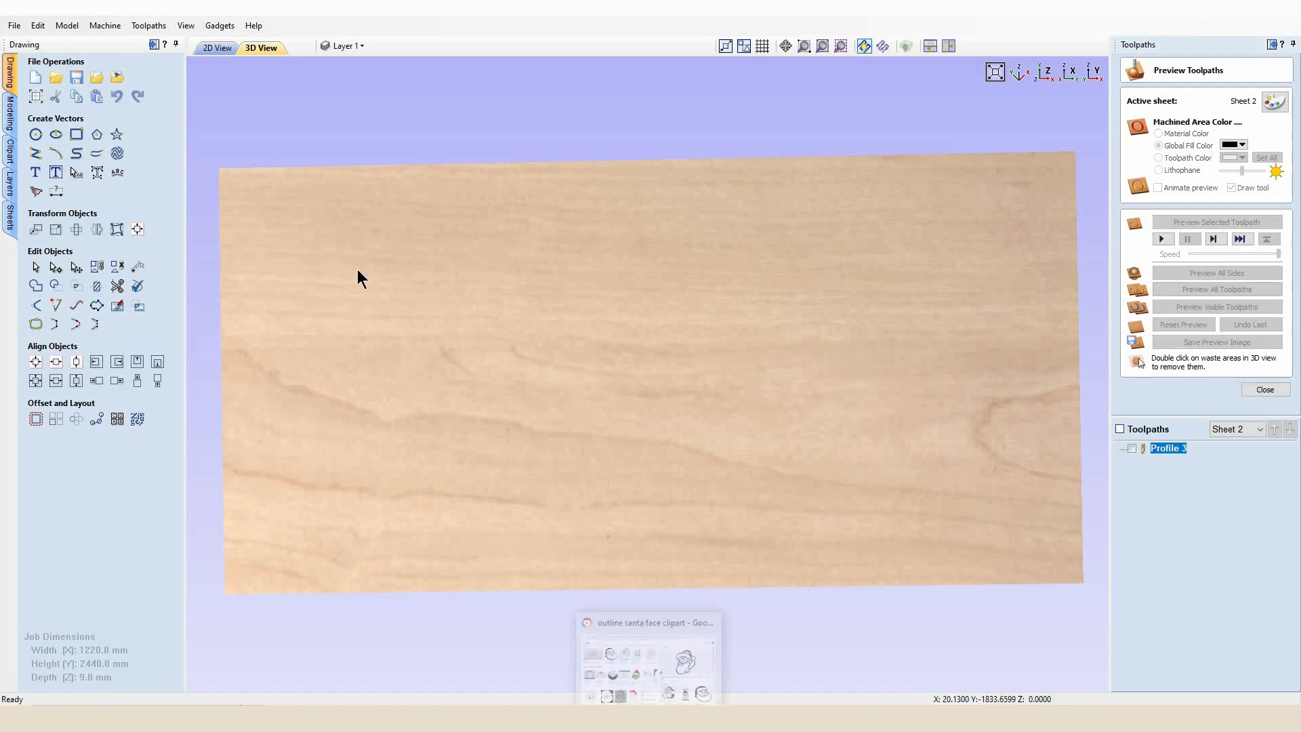
pyautogui.click(225, 48)
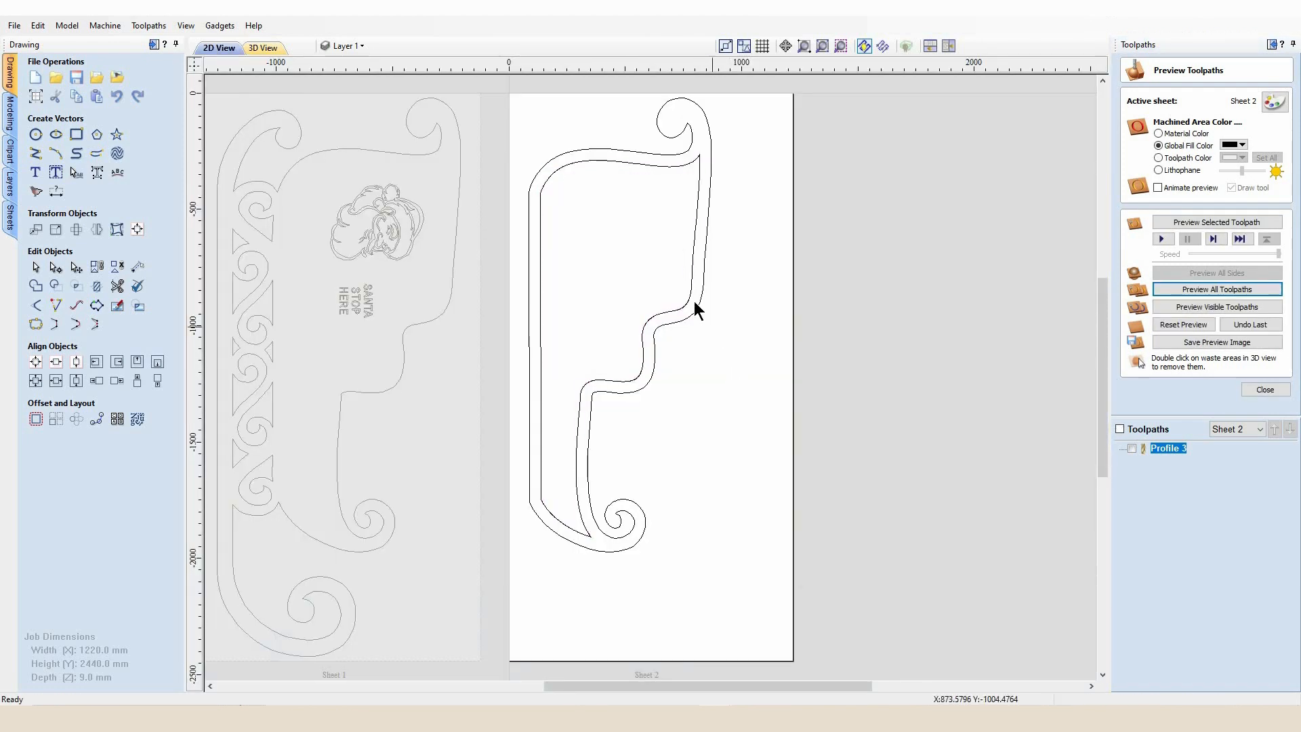
pyautogui.click(1264, 390)
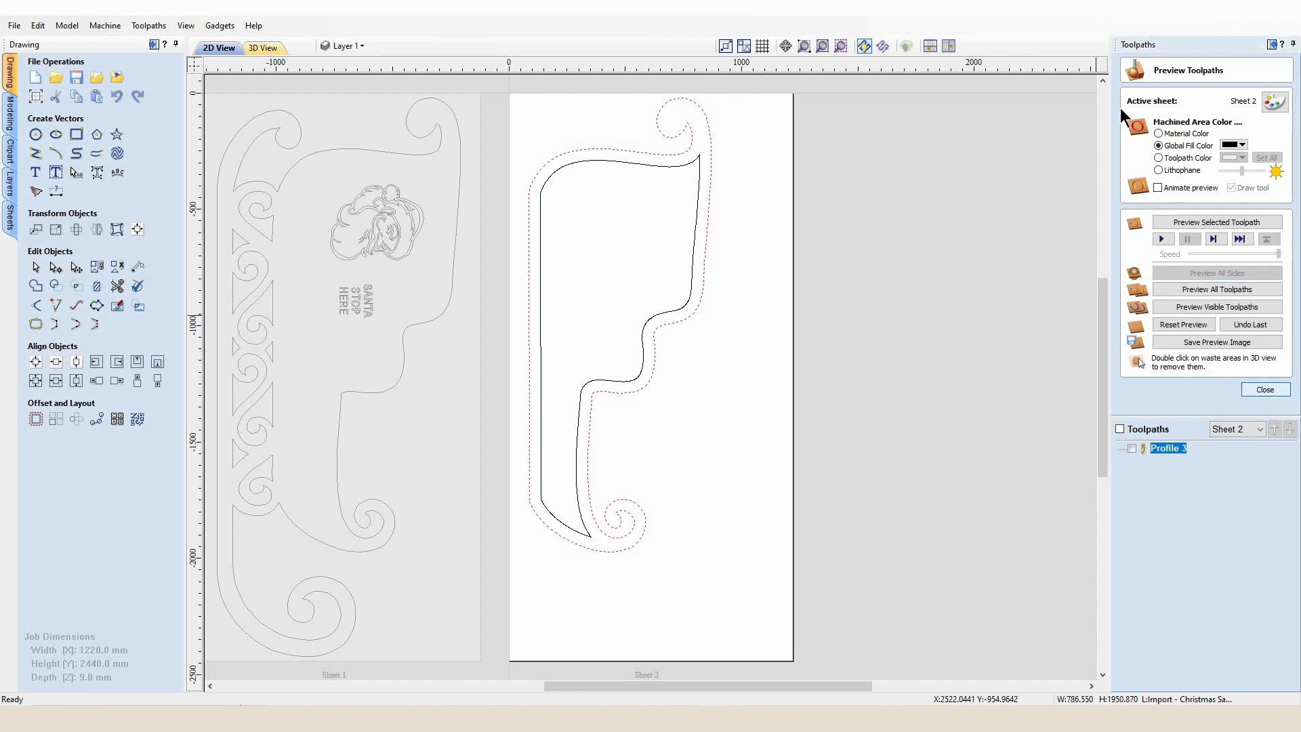
# Create an outside 2D profile toolpath, 10 mm deep with the 3.175 end mill, for the outer outline on Sheet 2
pyautogui.click(1144, 139)
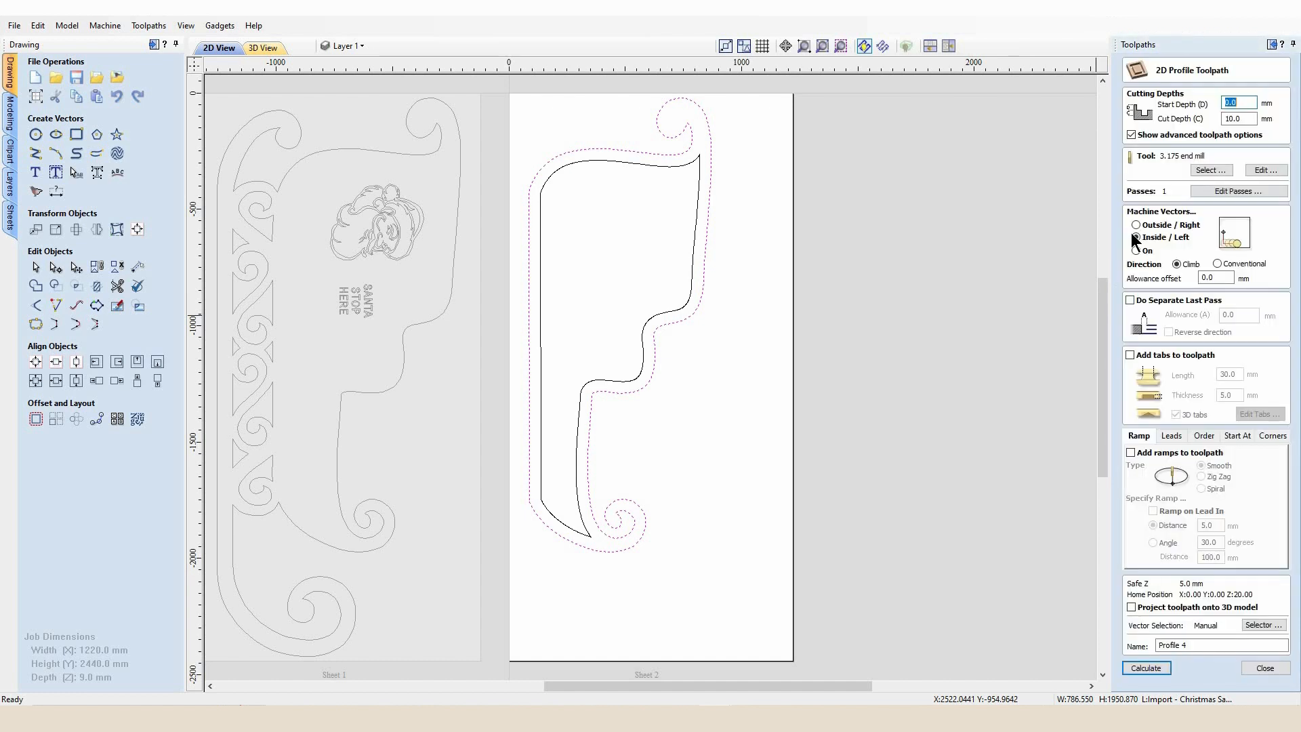
pyautogui.click(1136, 225)
pyautogui.click(1146, 667)
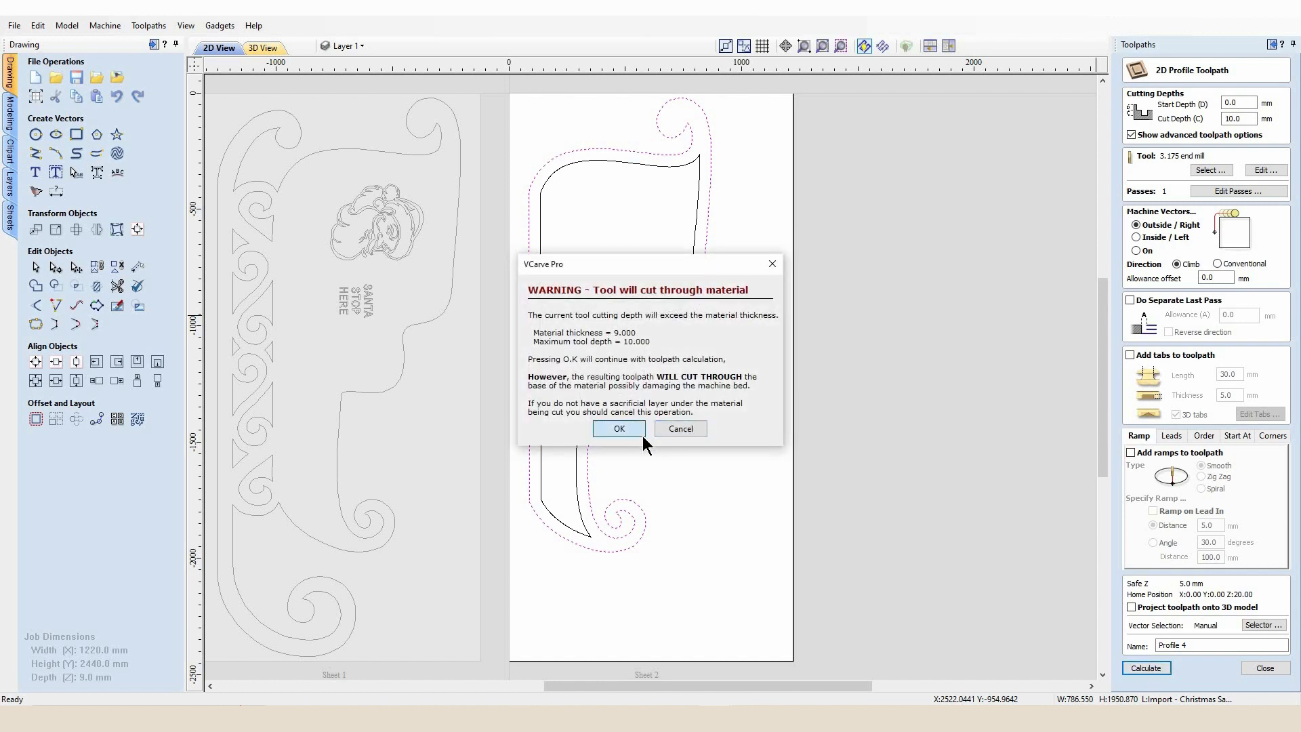
pyautogui.click(639, 433)
# Preview all toolpaths on Sheet 2, remove the waste area in the 3D view, then close the preview
pyautogui.click(1199, 292)
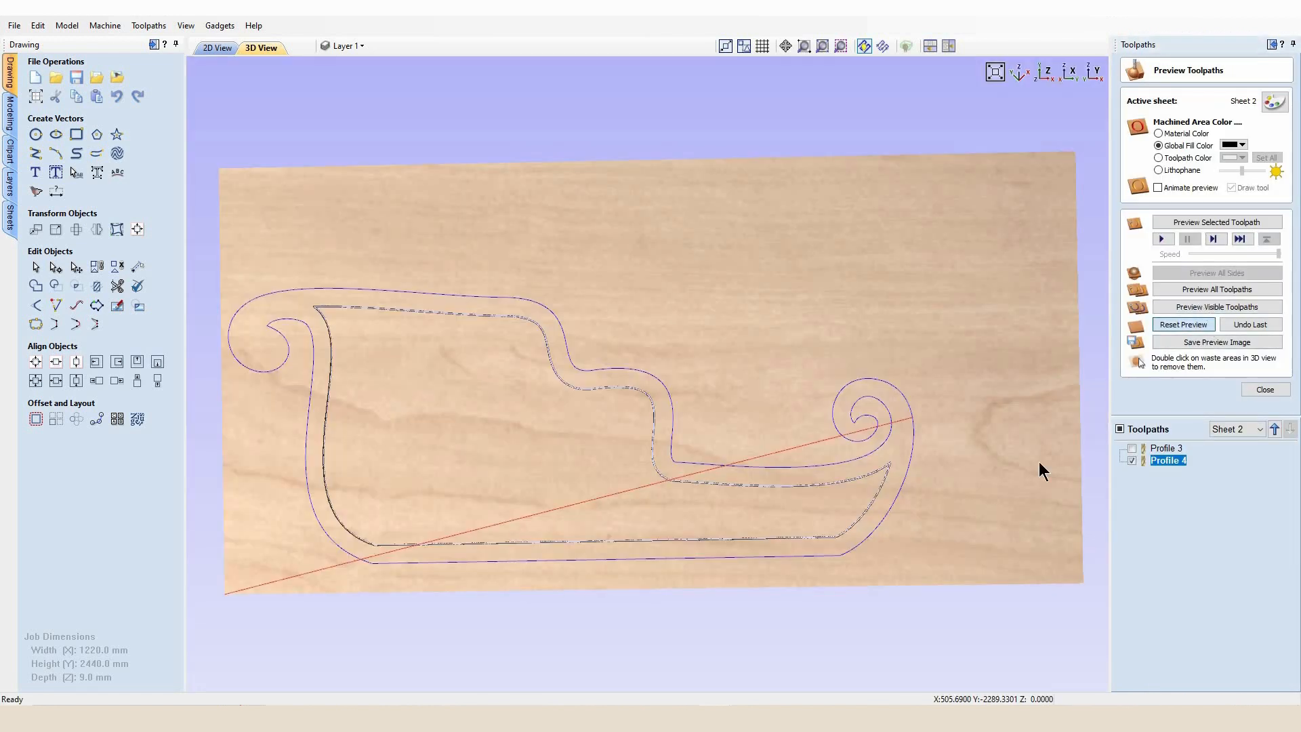
pyautogui.doubleClick(657, 307)
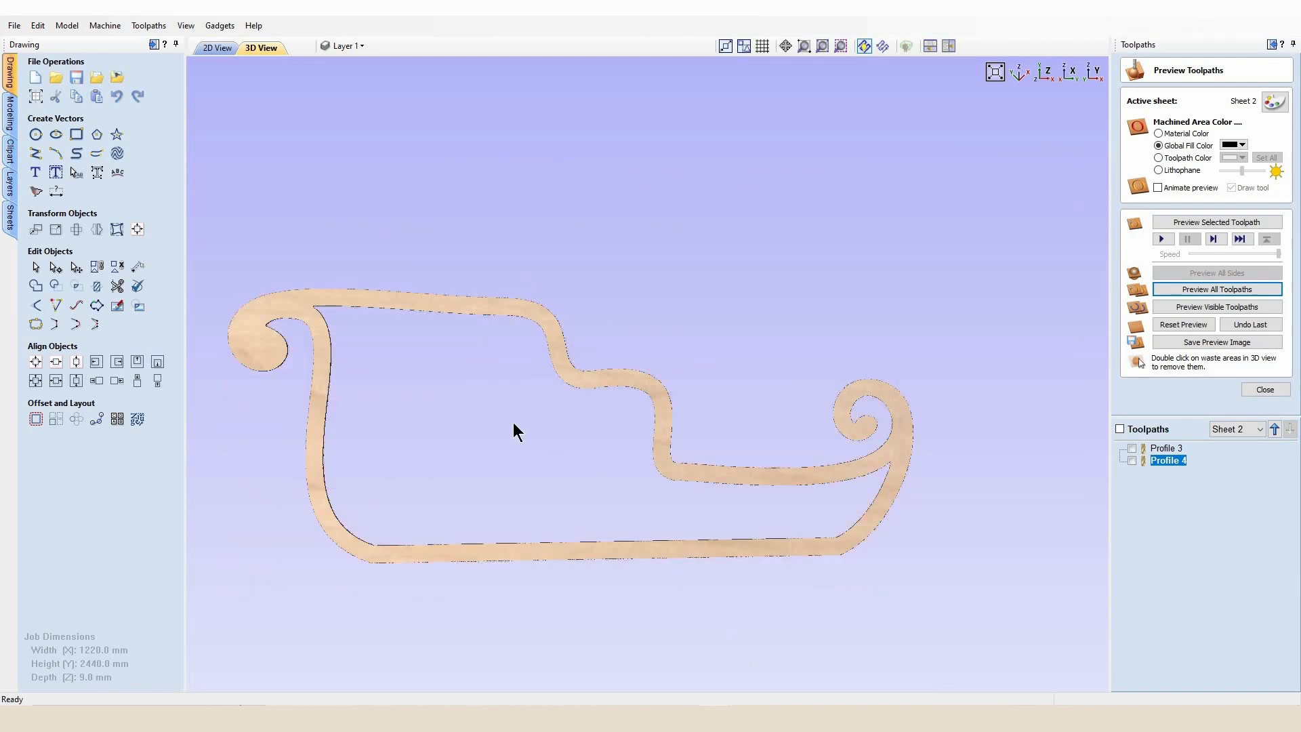
pyautogui.click(1261, 389)
pyautogui.click(1254, 390)
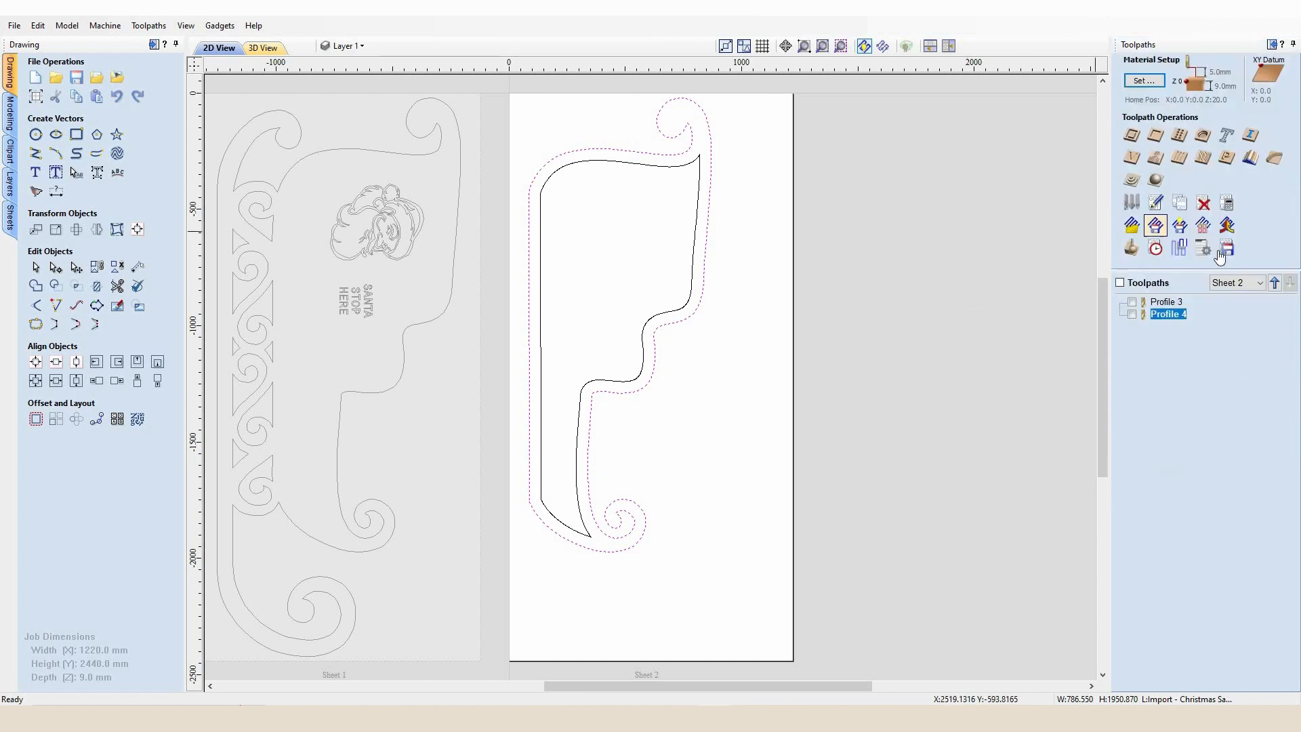
# Switch to Sheet 1 and open the Save Toolpaths dialog
pyautogui.click(438, 413)
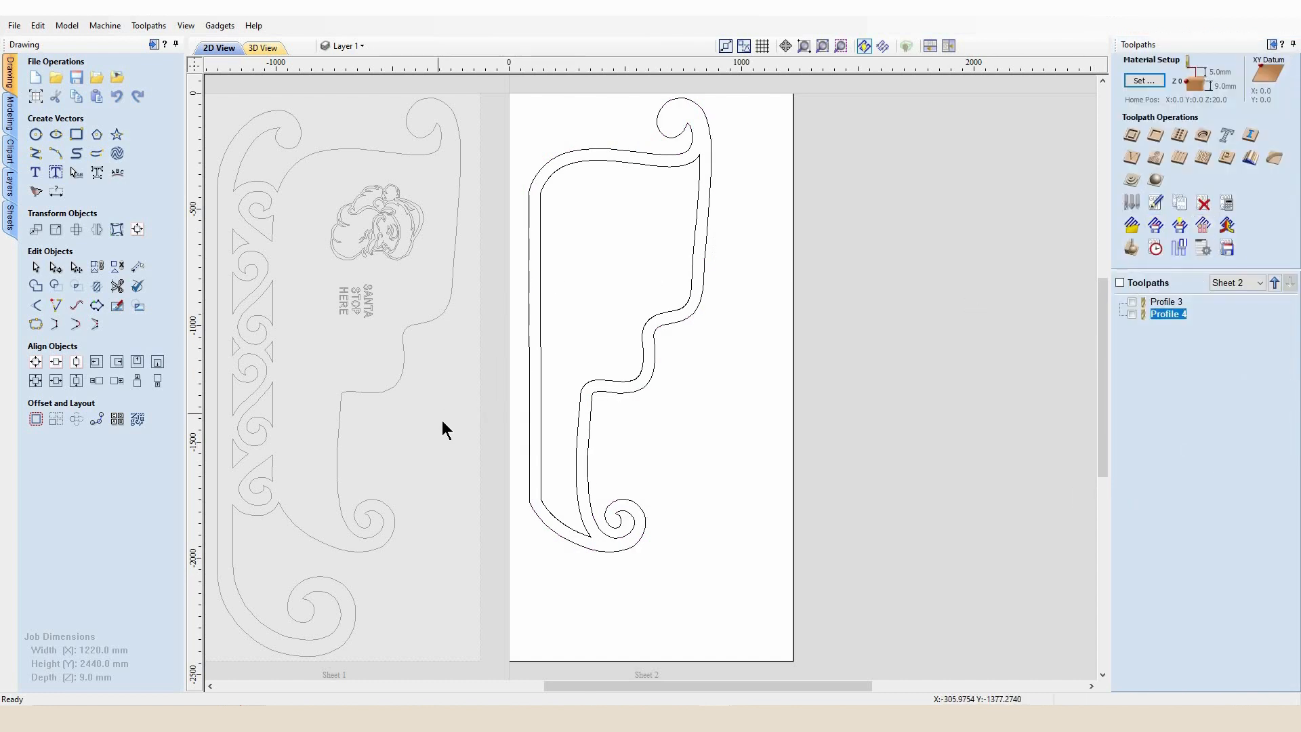
pyautogui.click(434, 368)
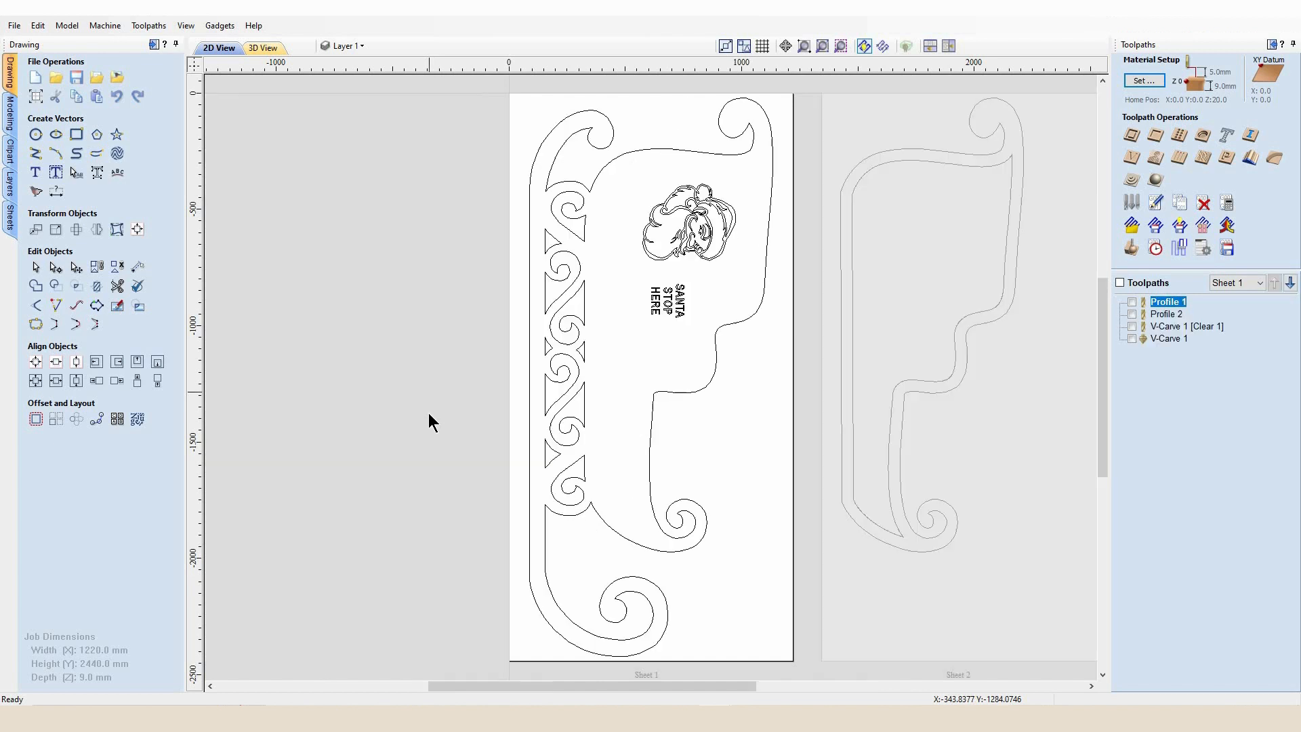
pyautogui.click(1224, 247)
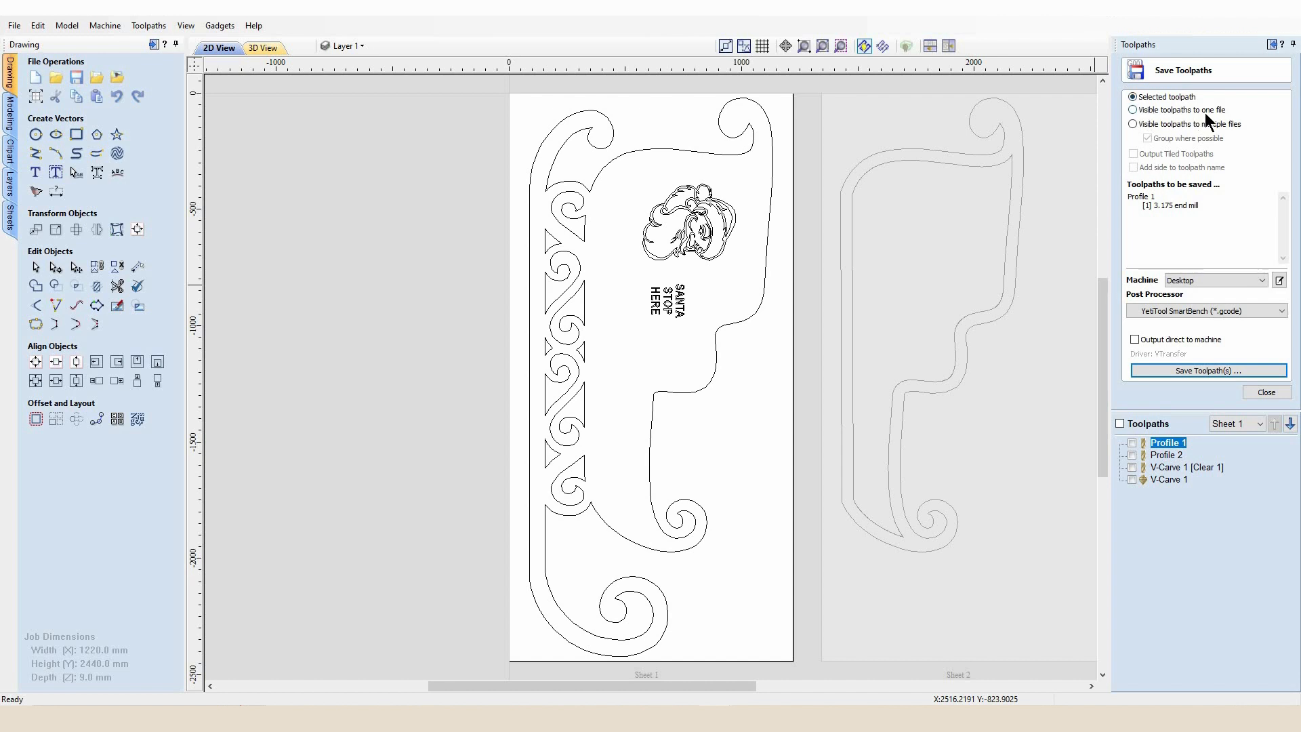
# Choose to save visible toolpaths to one file and make Profile 1 and Profile 2 visible
pyautogui.click(1133, 109)
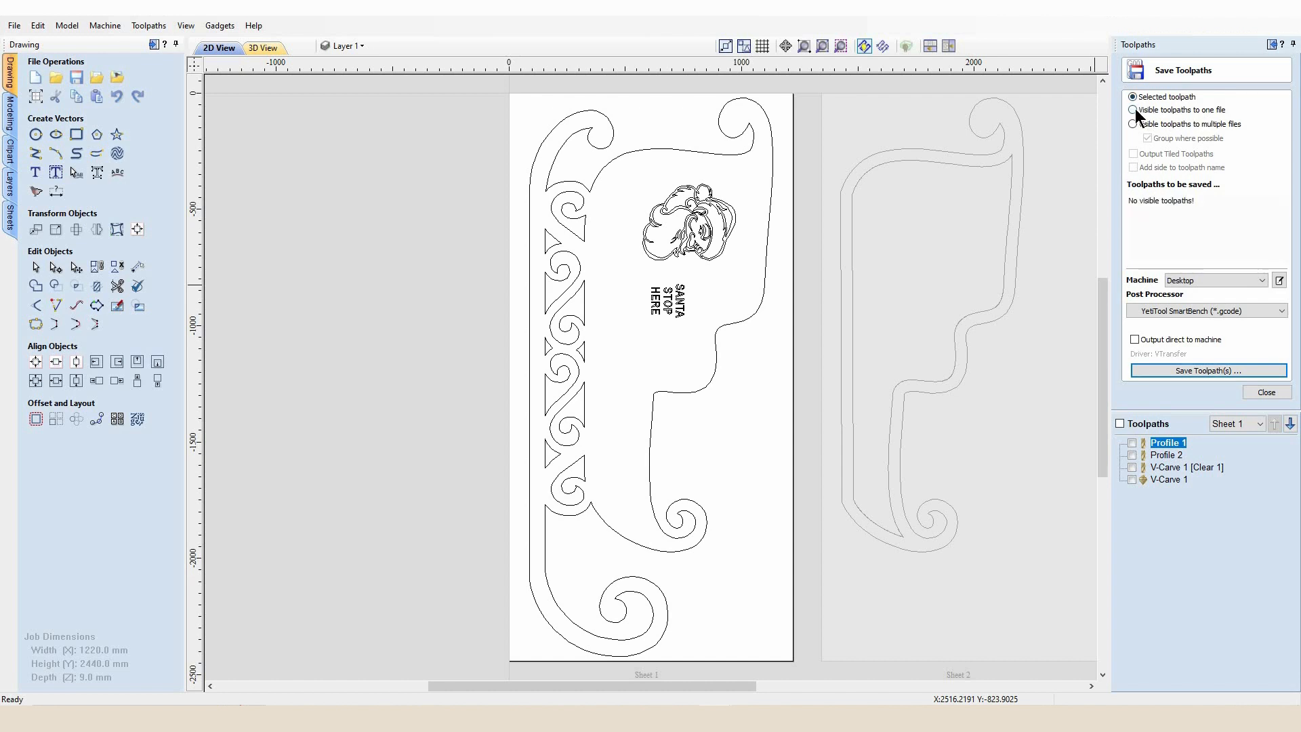
pyautogui.click(1132, 443)
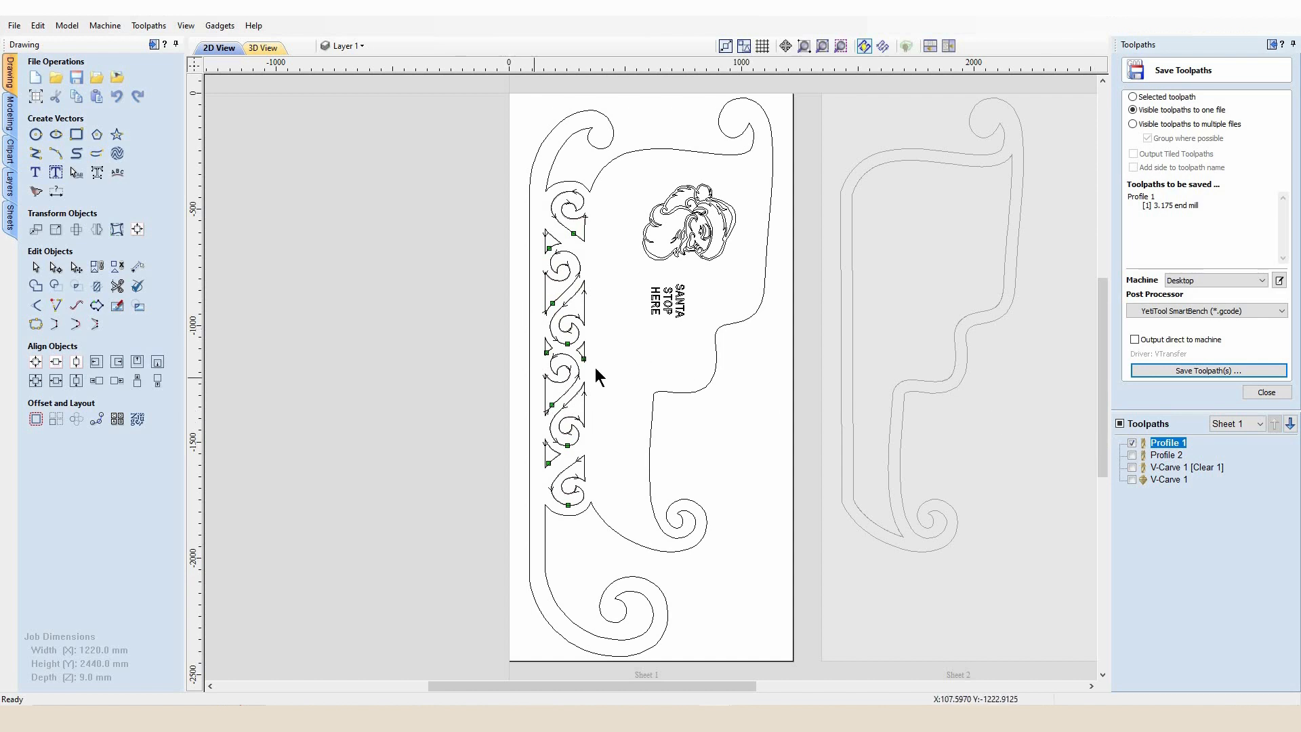
pyautogui.click(1132, 455)
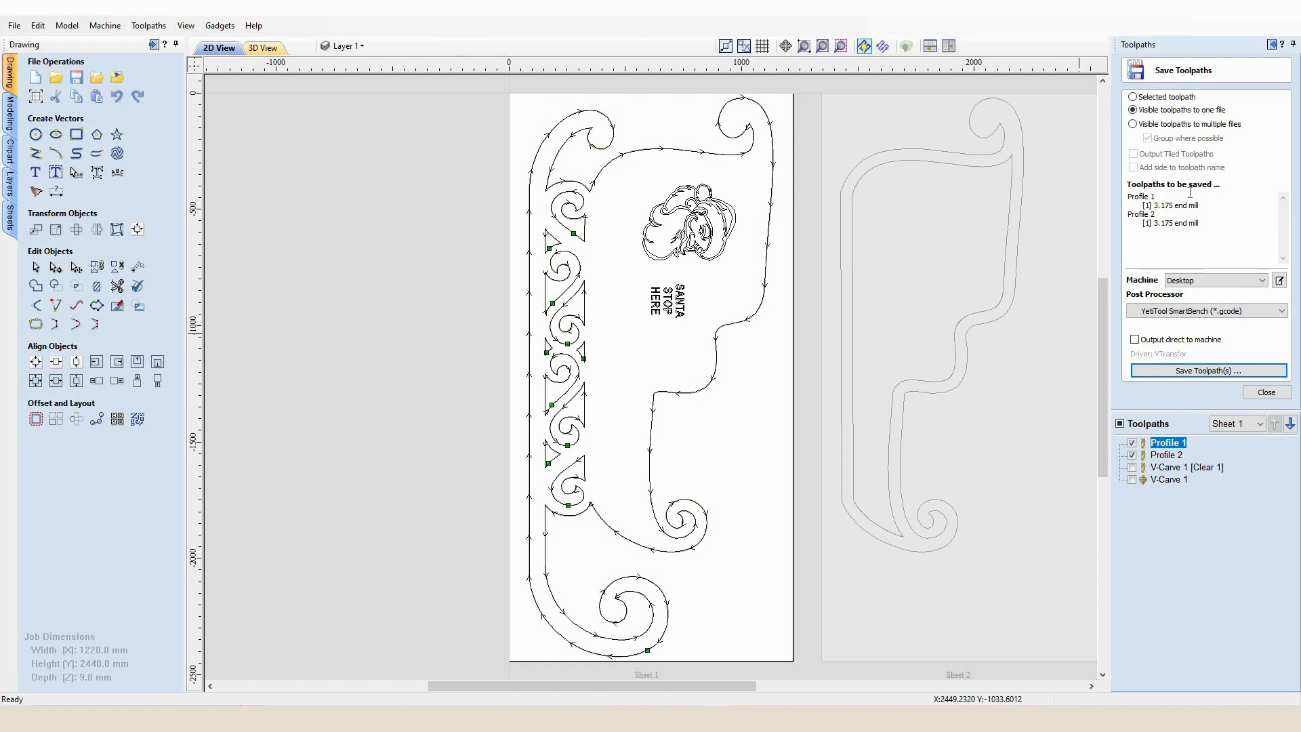
# Try including the V-Carve 1 [Clear 1] and V-Carve 1 toolpaths in the one-file save
pyautogui.click(1132, 466)
pyautogui.click(1132, 479)
pyautogui.click(1131, 467)
pyautogui.click(1132, 479)
pyautogui.click(1131, 467)
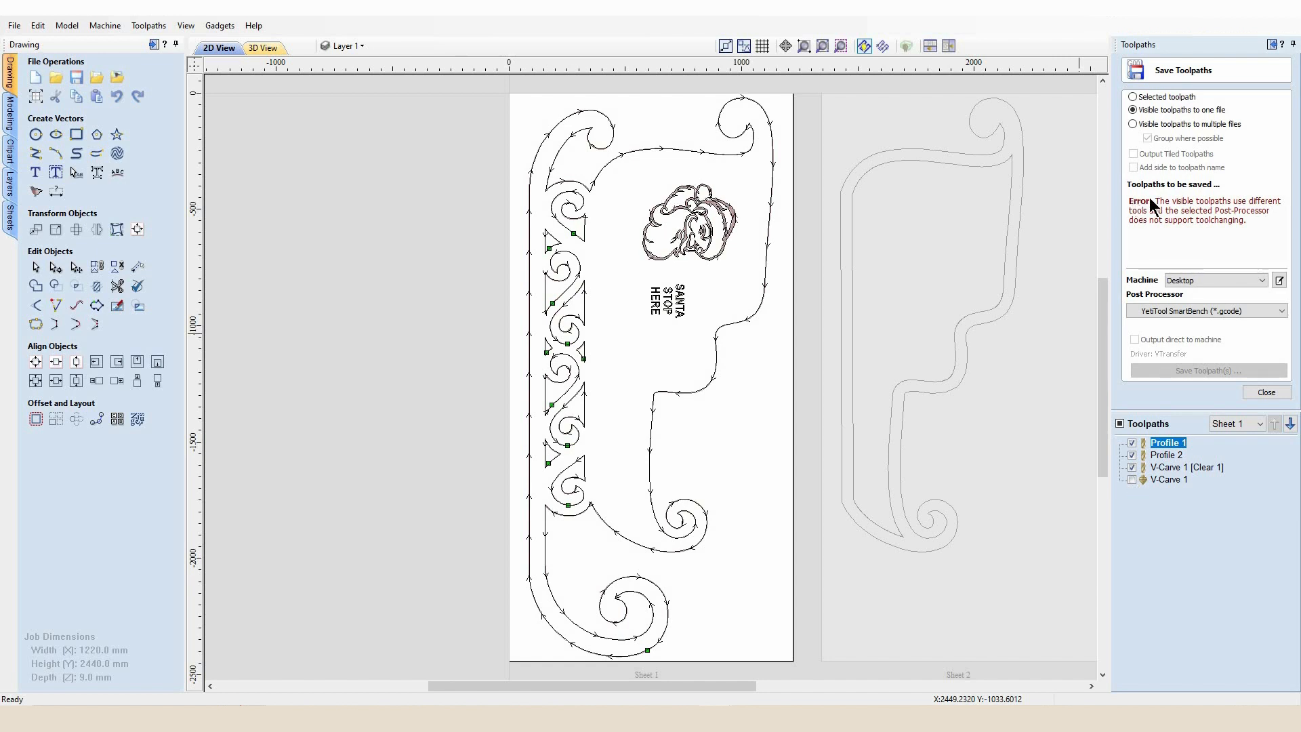
pyautogui.click(1133, 467)
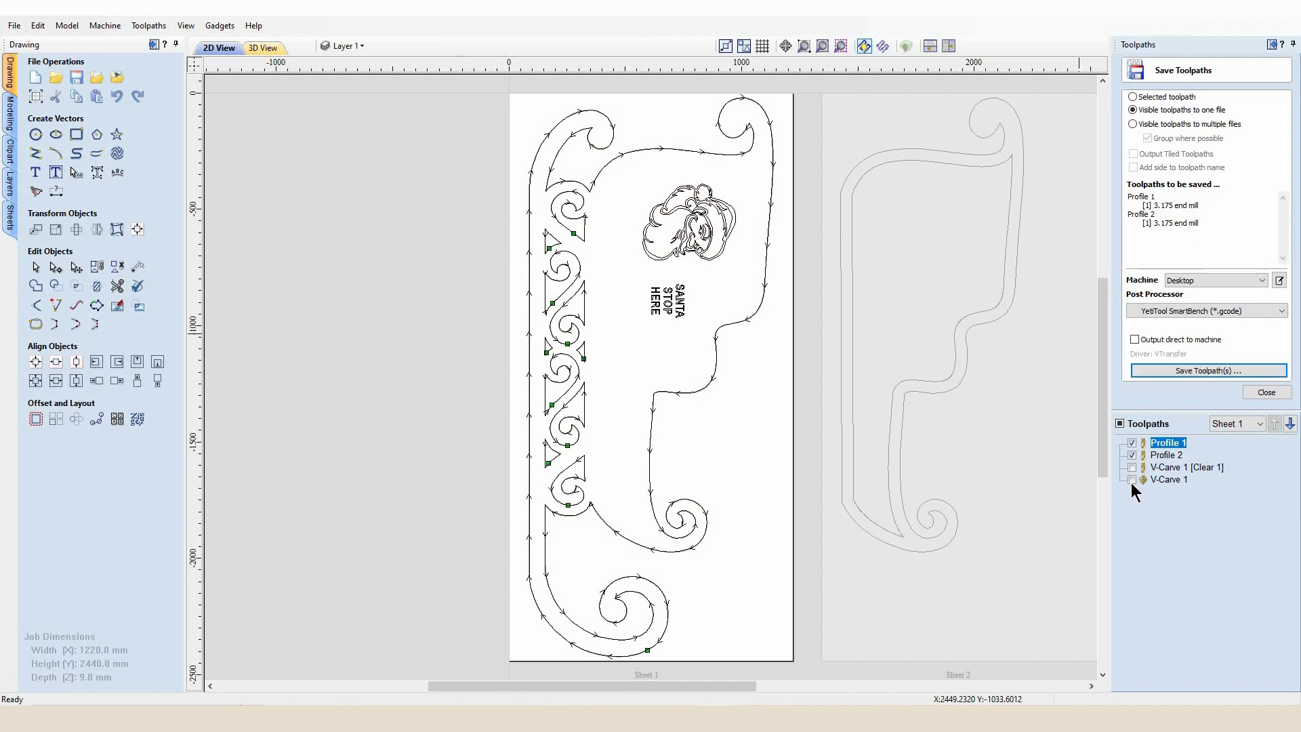
pyautogui.click(1132, 481)
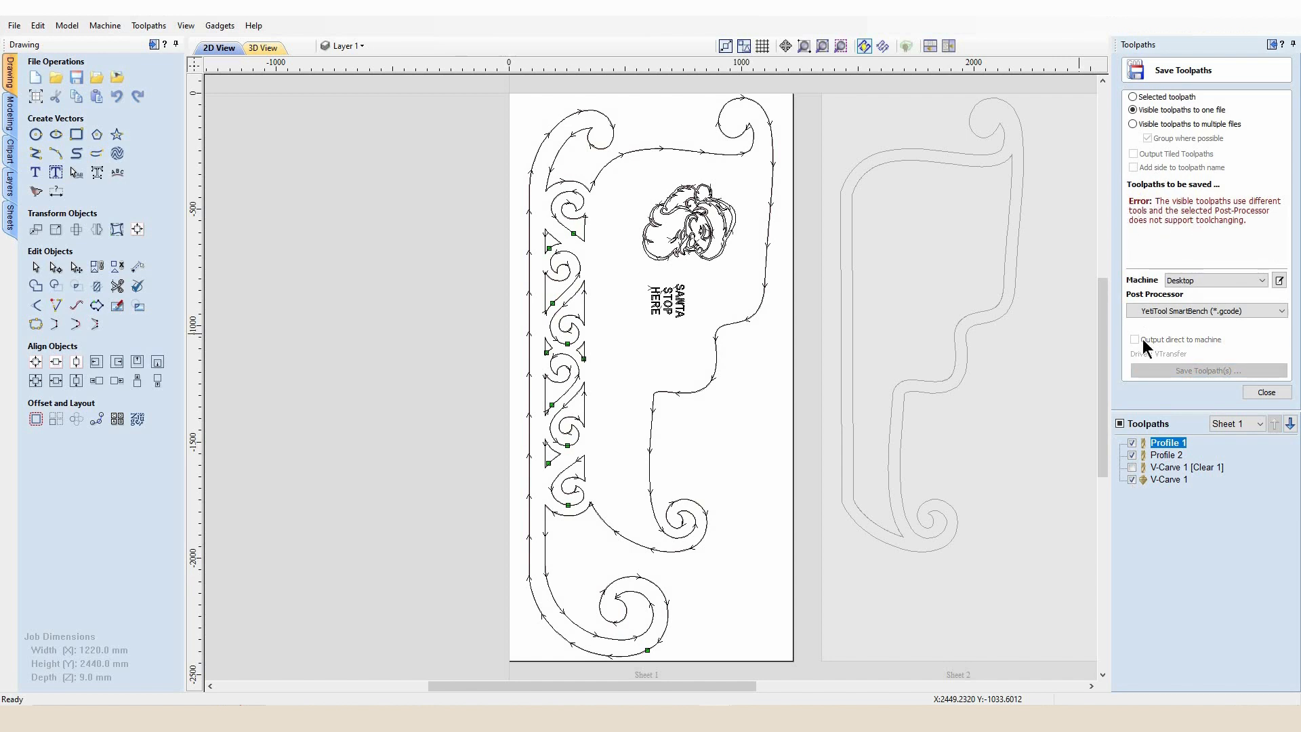
pyautogui.click(1132, 480)
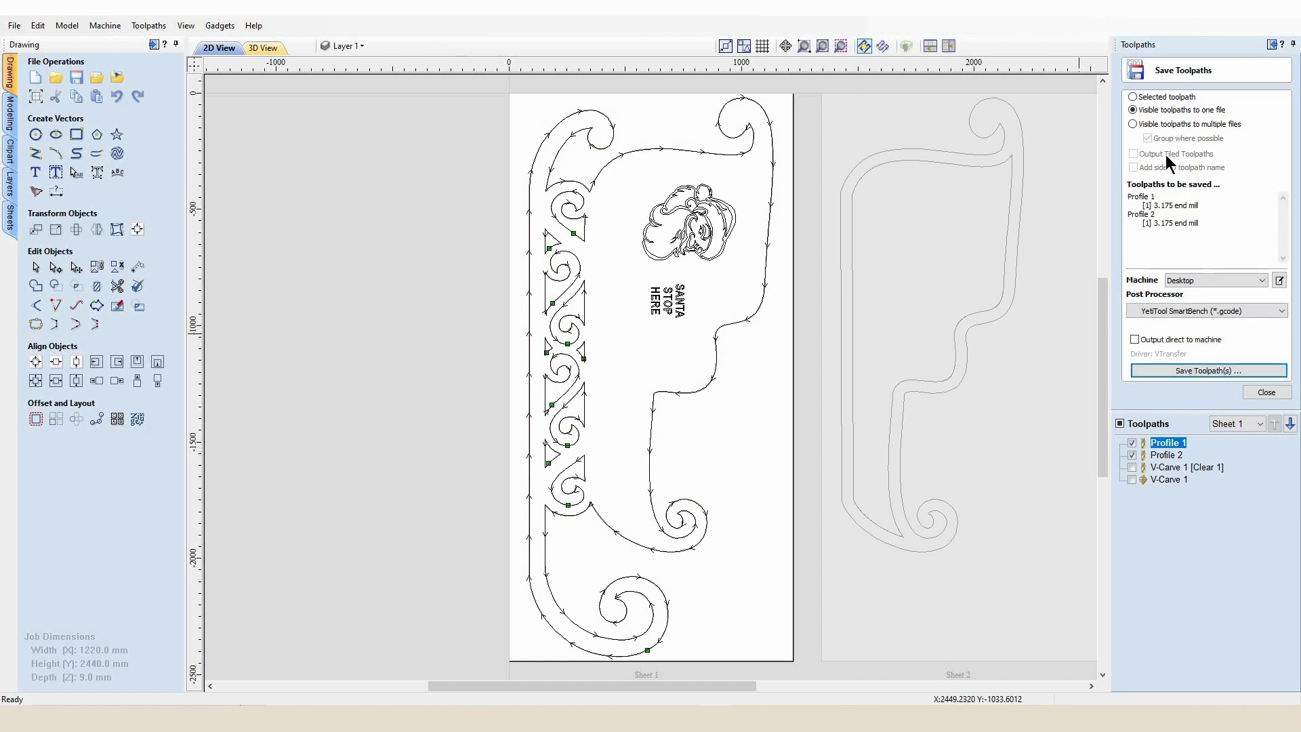
pyautogui.click(1132, 480)
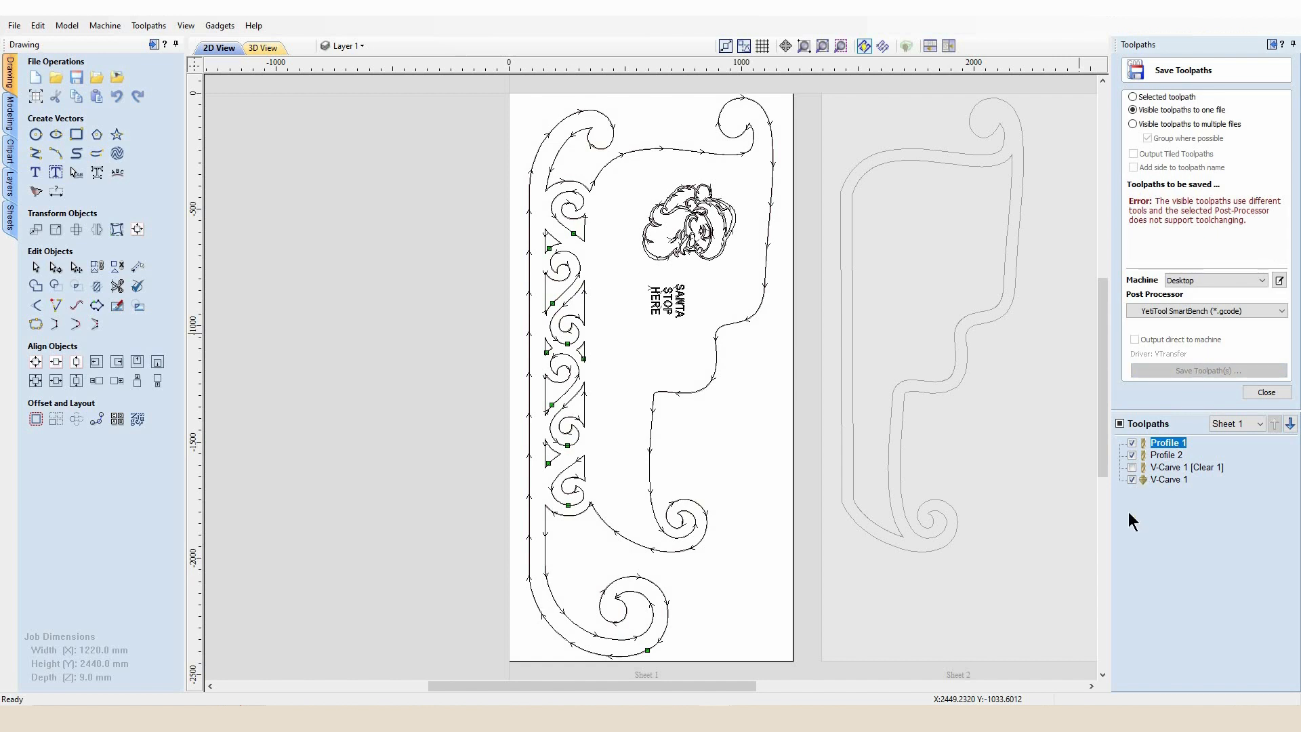
pyautogui.click(1131, 480)
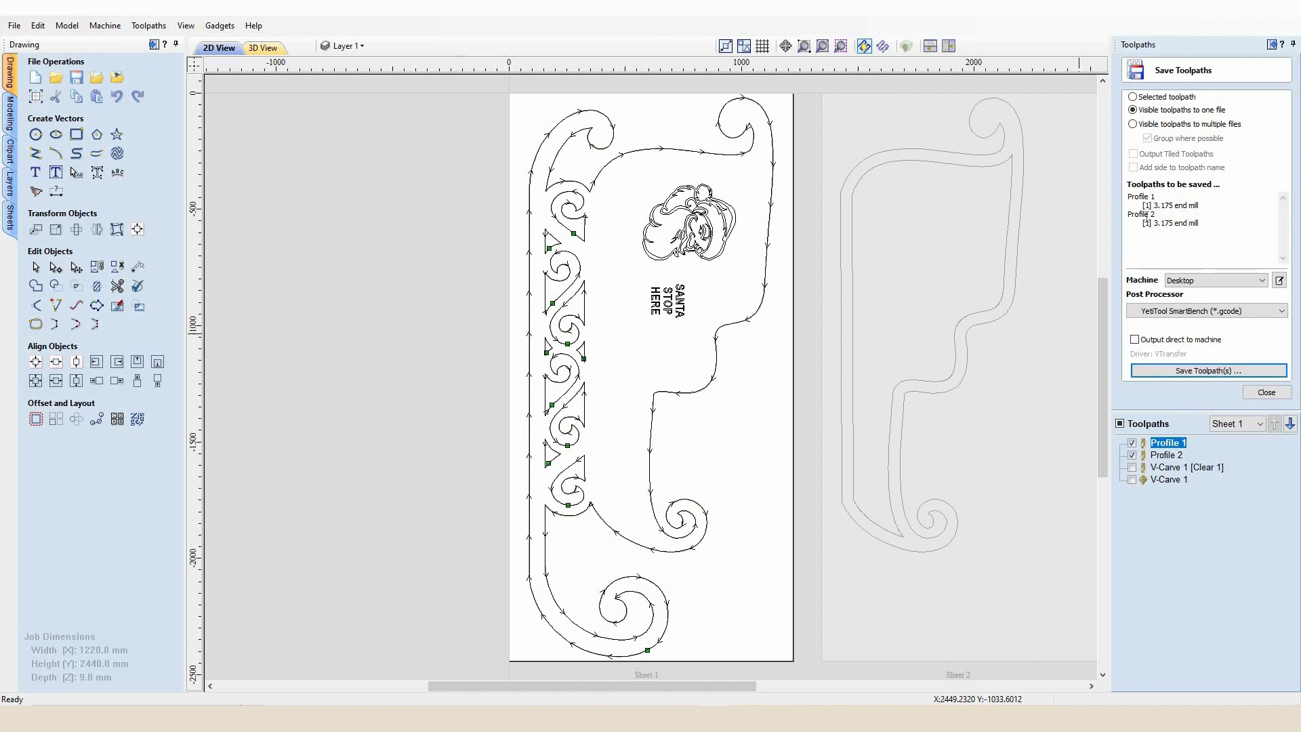